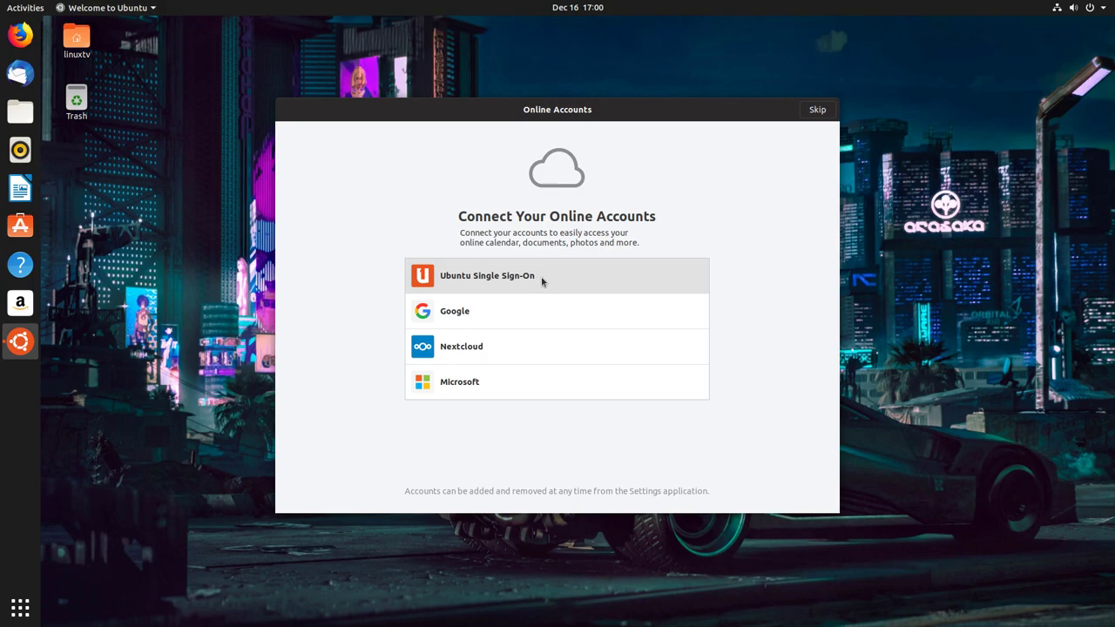
- Look at the Ubuntu Single Sign-On and Google account sign-in forms, closing each without connecting an account
click(542, 280)
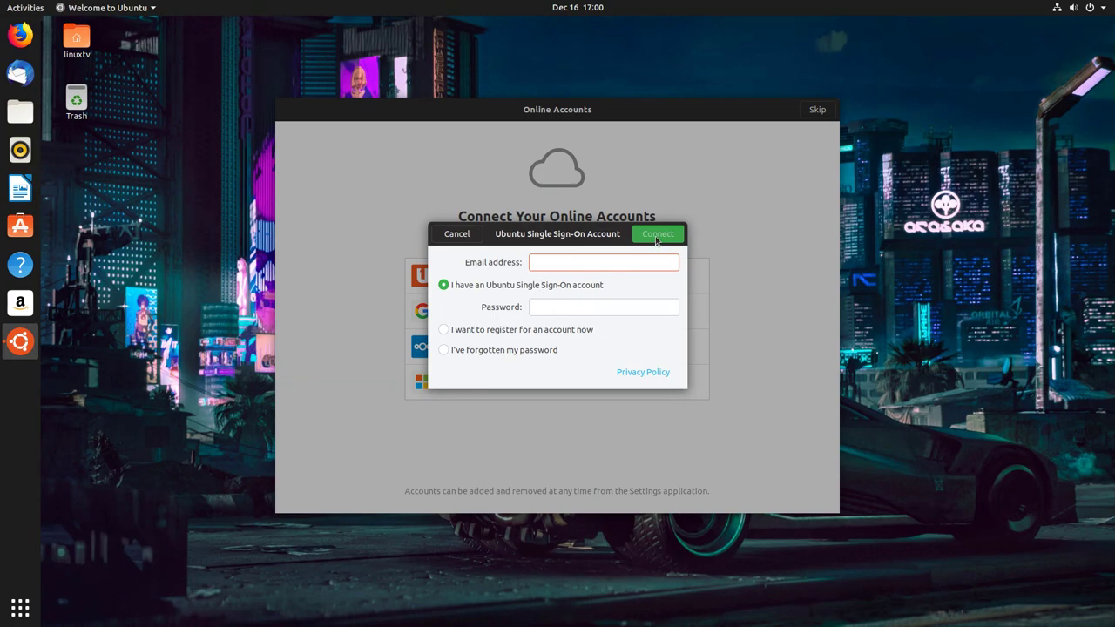
click(459, 235)
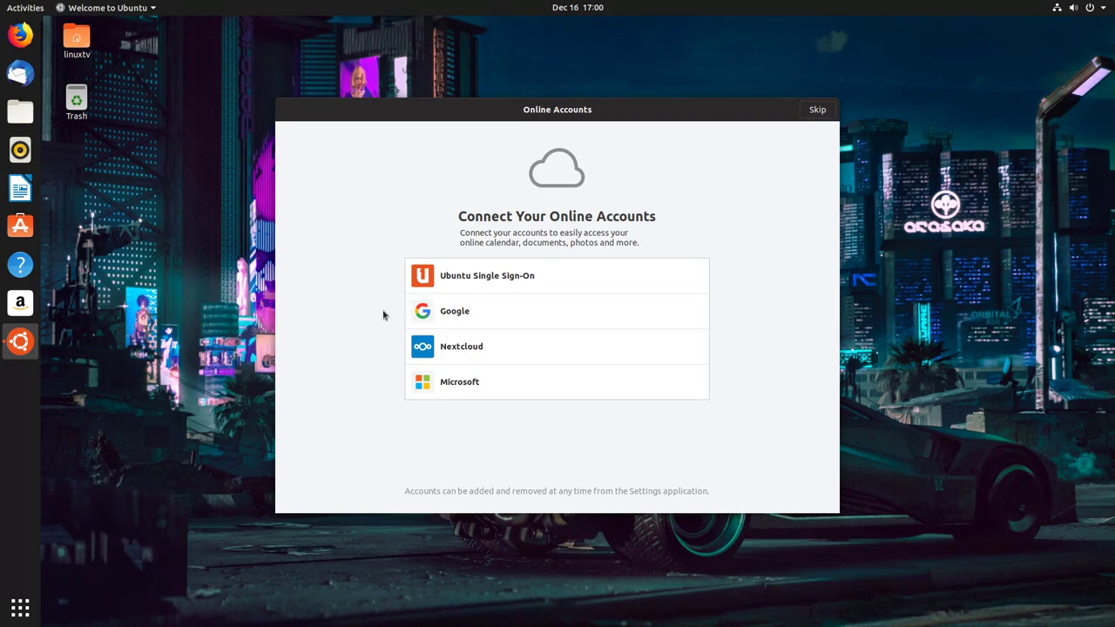
click(460, 314)
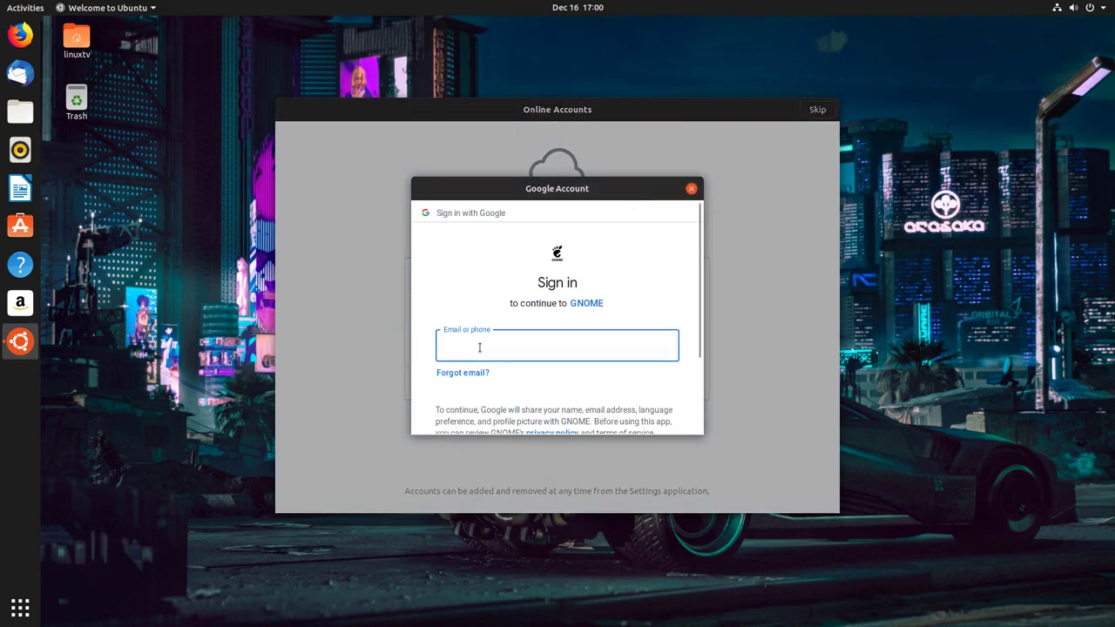
click(545, 256)
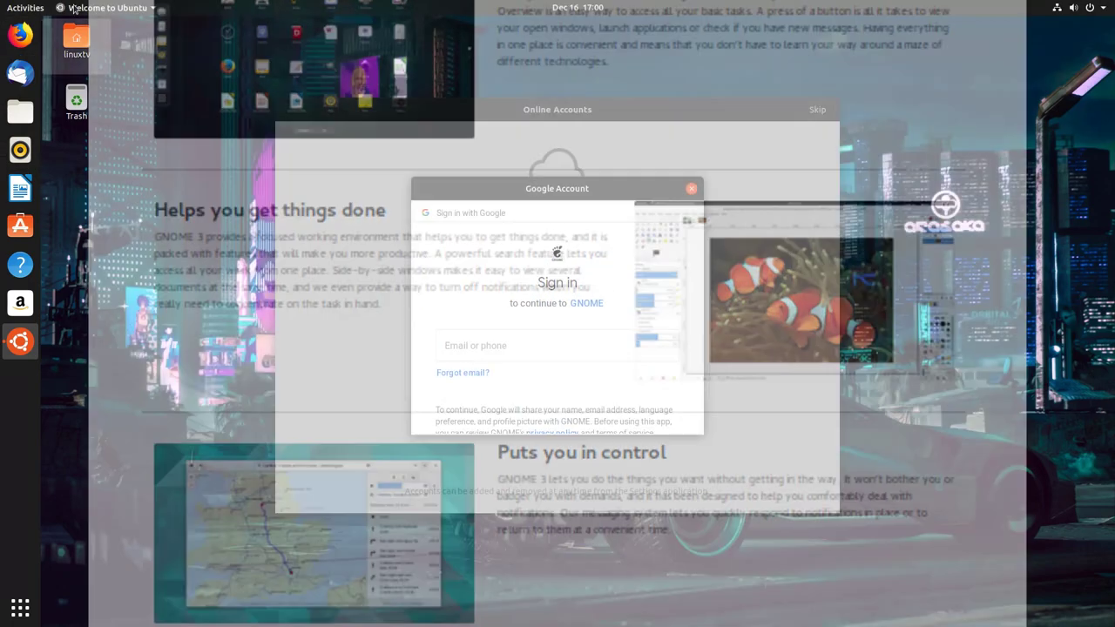
click(74, 9)
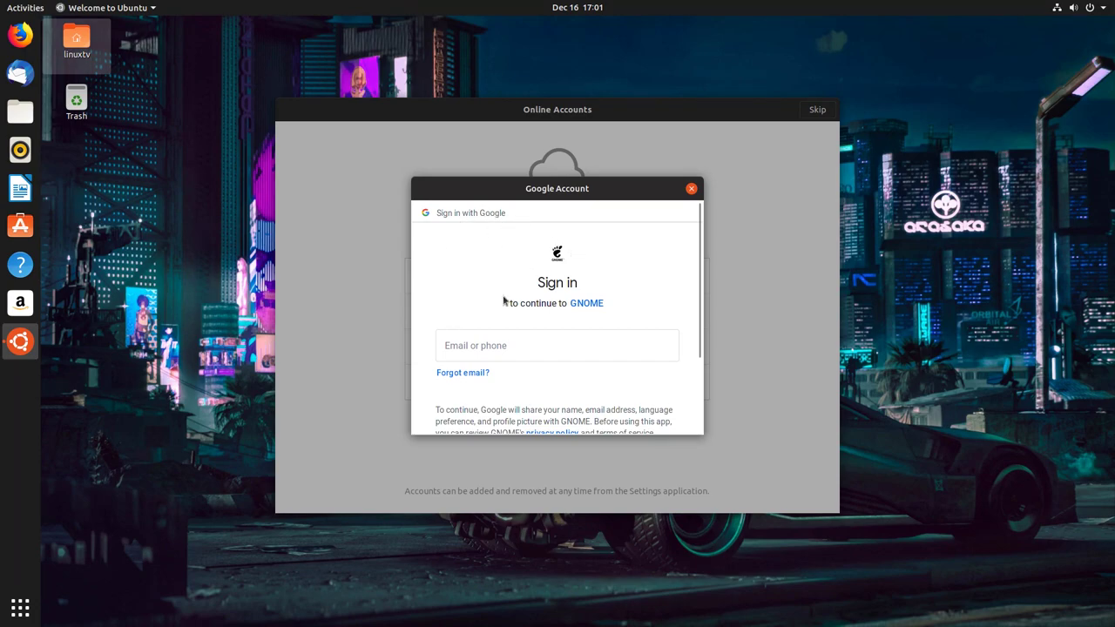
click(544, 347)
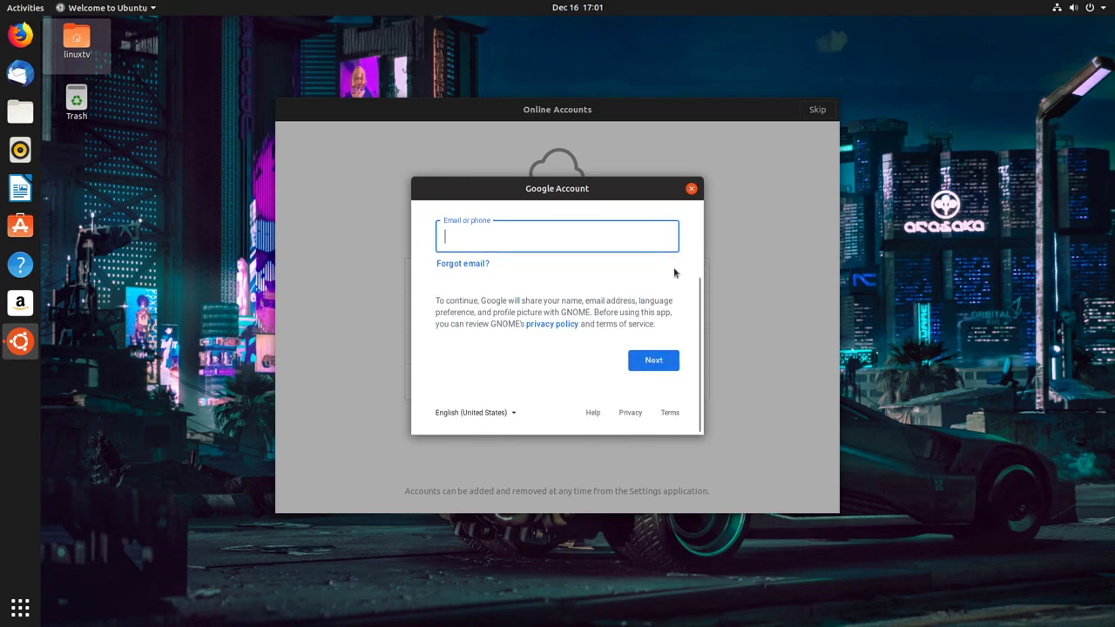
click(691, 188)
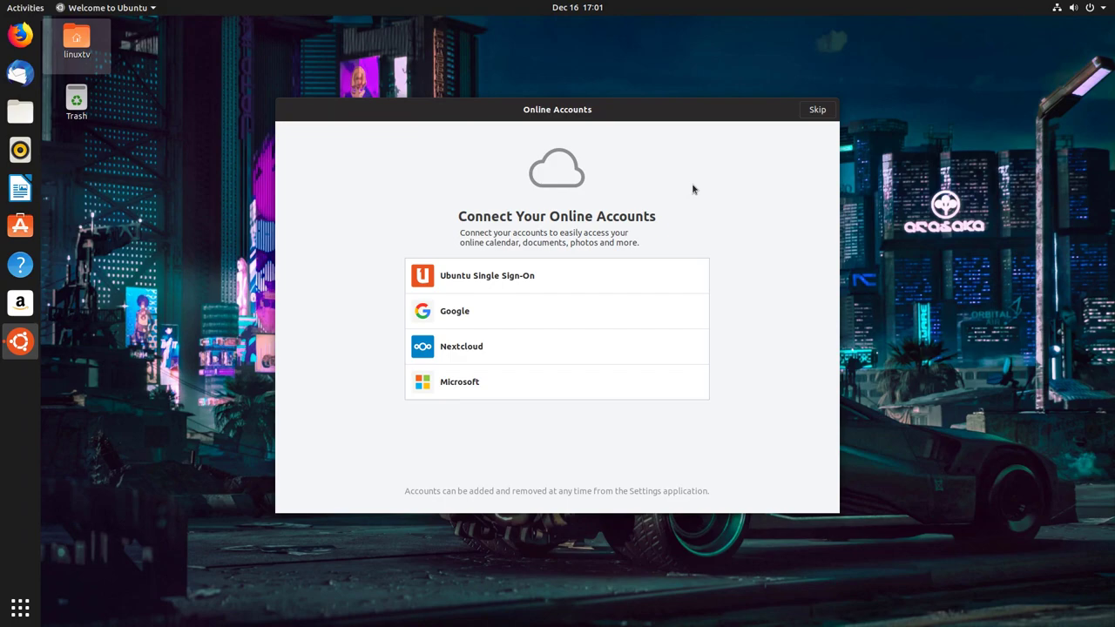
- Open the home folder in Files, bring its window over the setup window to view the listed locations, and close it
click(20, 111)
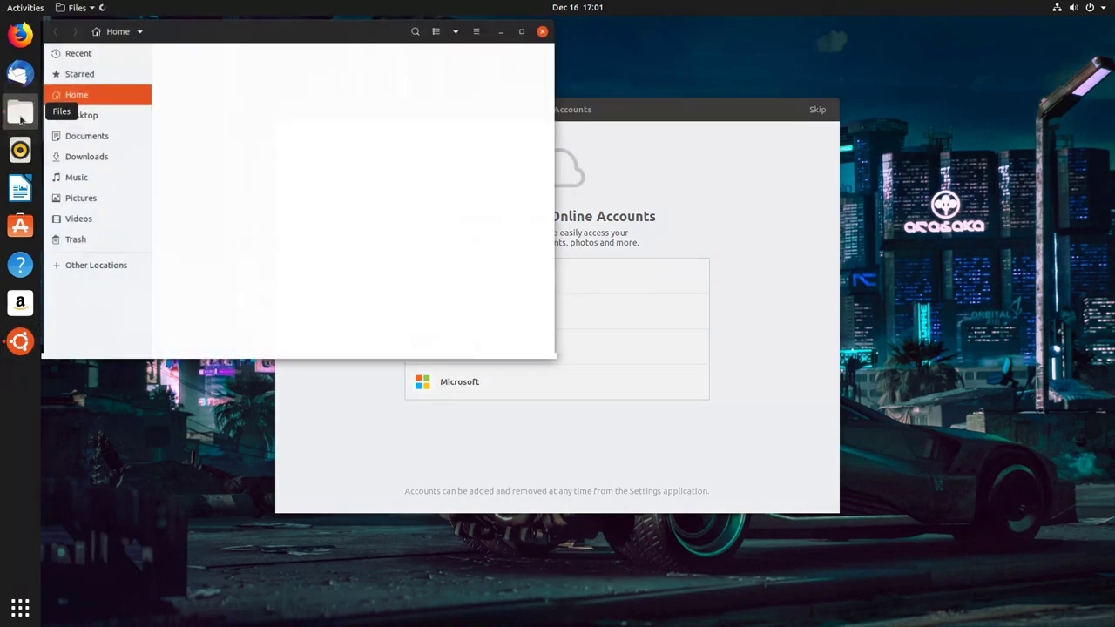
drag(219, 28, 471, 148)
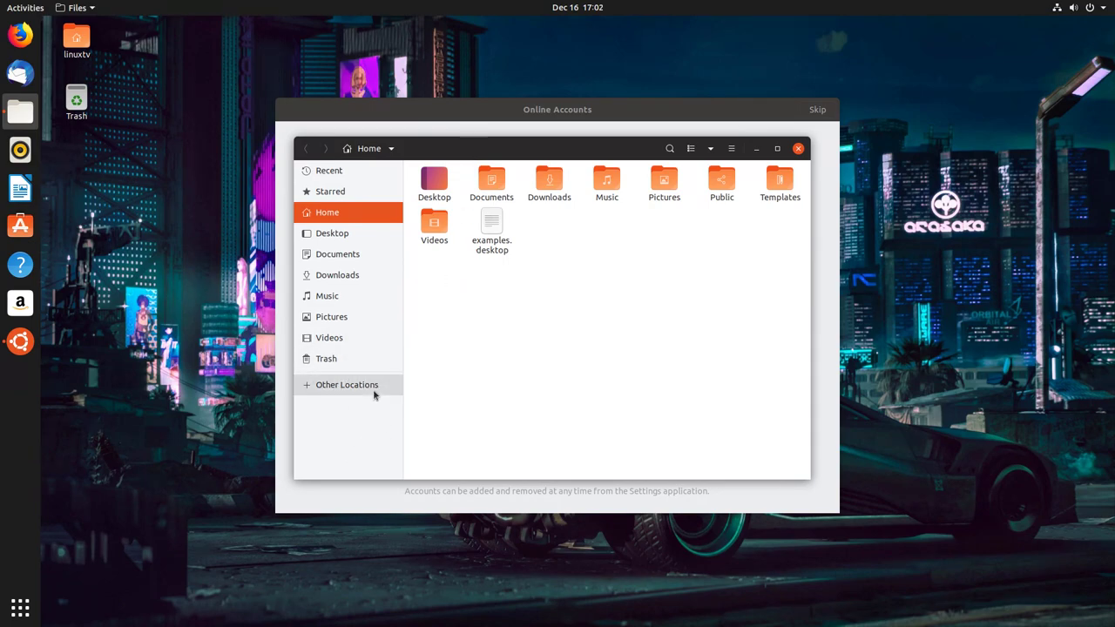
click(797, 148)
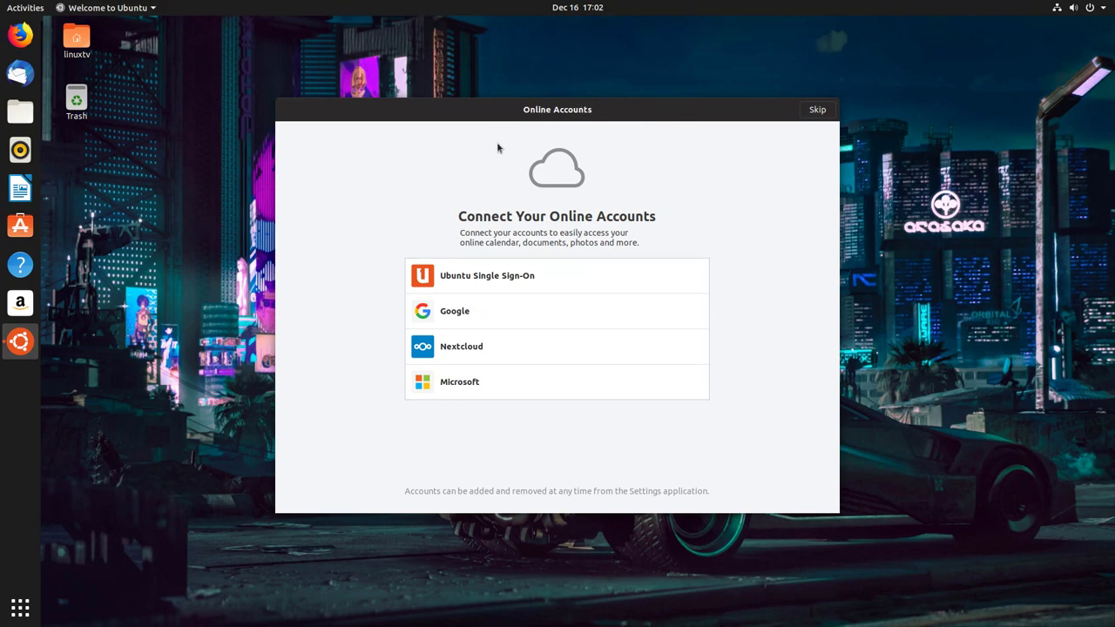
- Skip connecting online accounts and choose not to send system info to Canonical
click(818, 112)
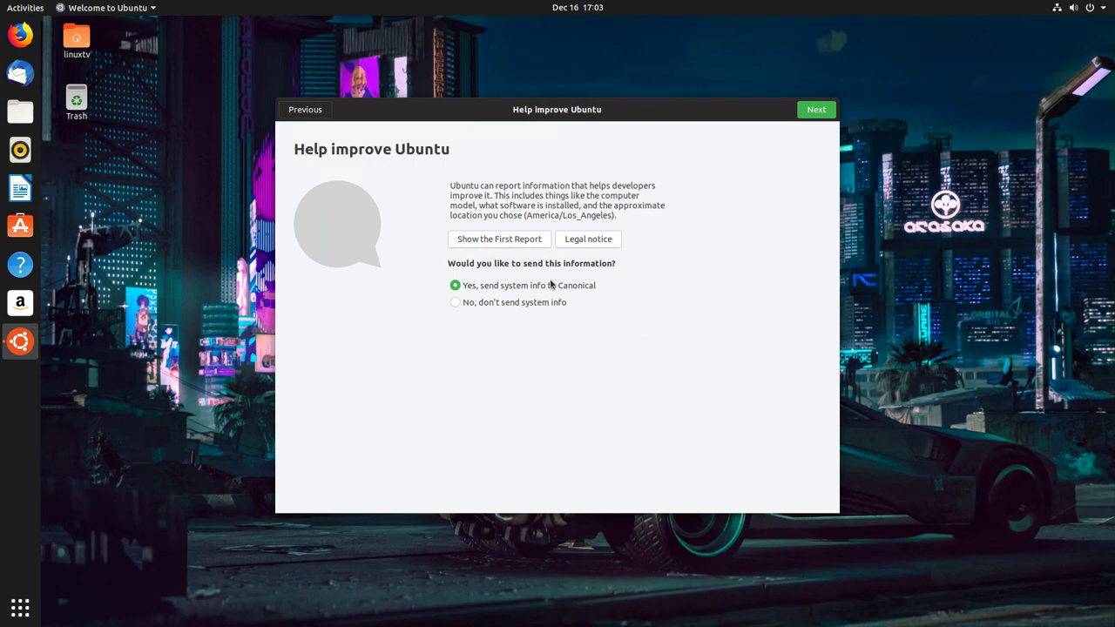
click(457, 303)
click(808, 116)
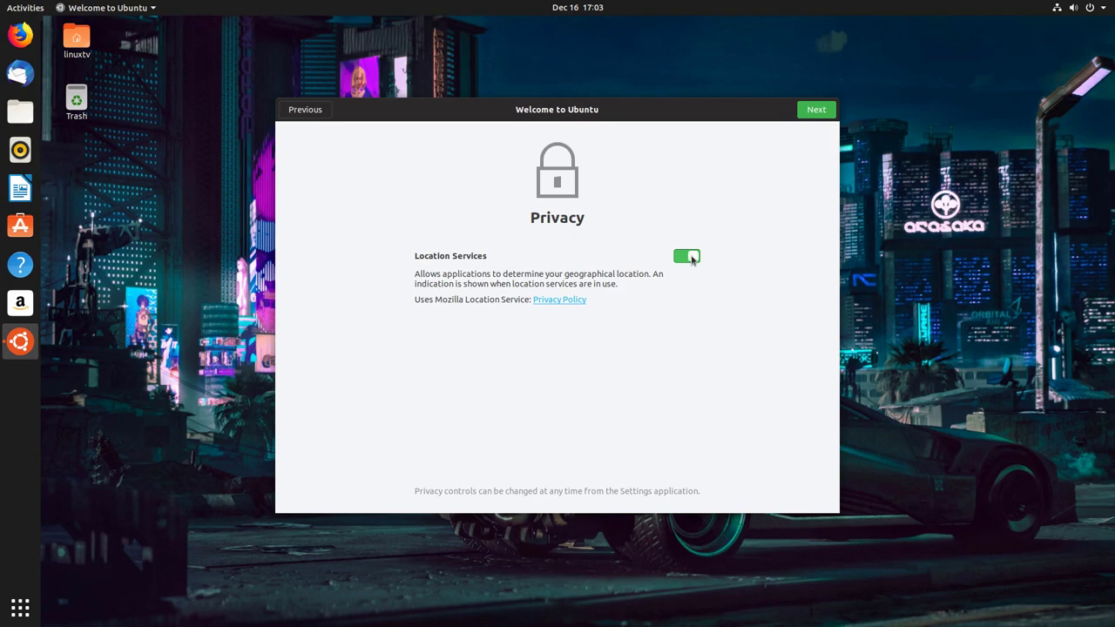
- Turn off Location Services and finish the welcome setup after paging through the suggested apps
click(693, 259)
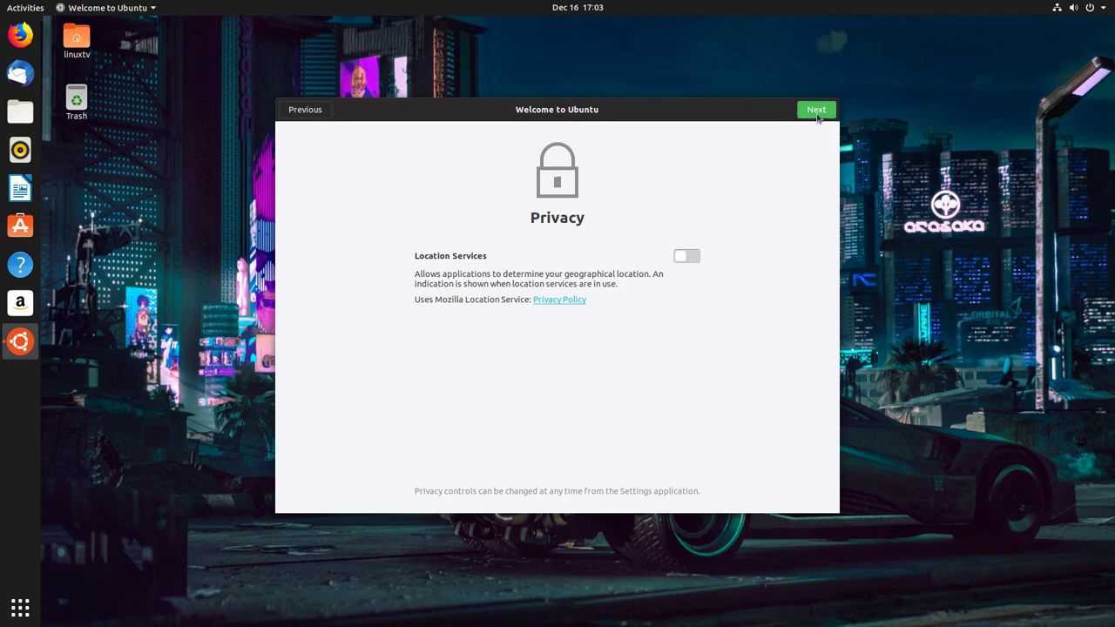
click(816, 110)
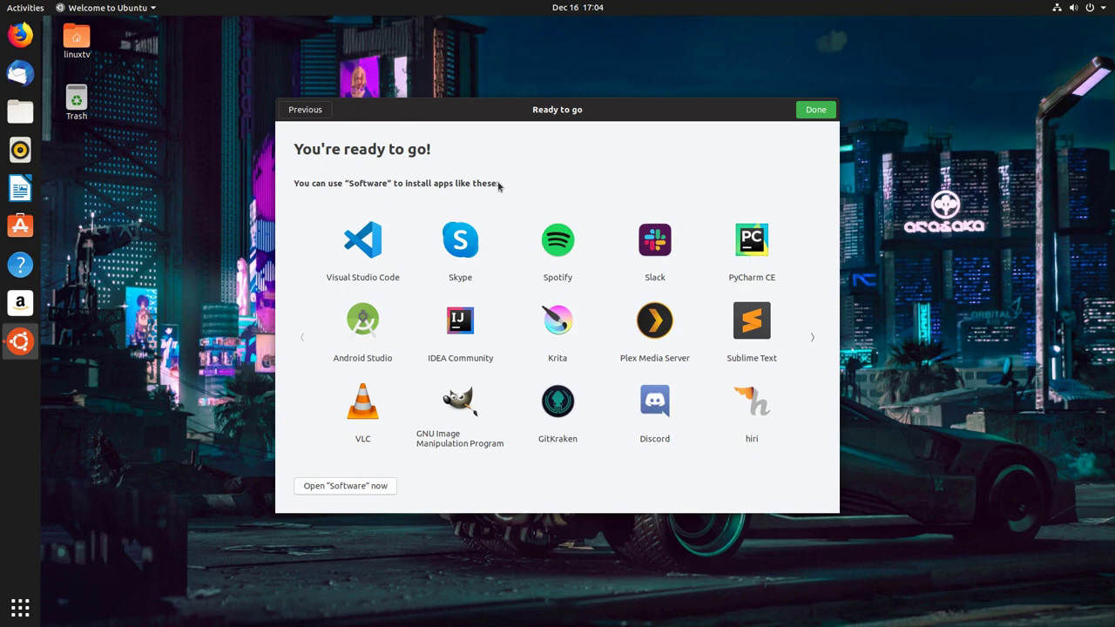
click(814, 341)
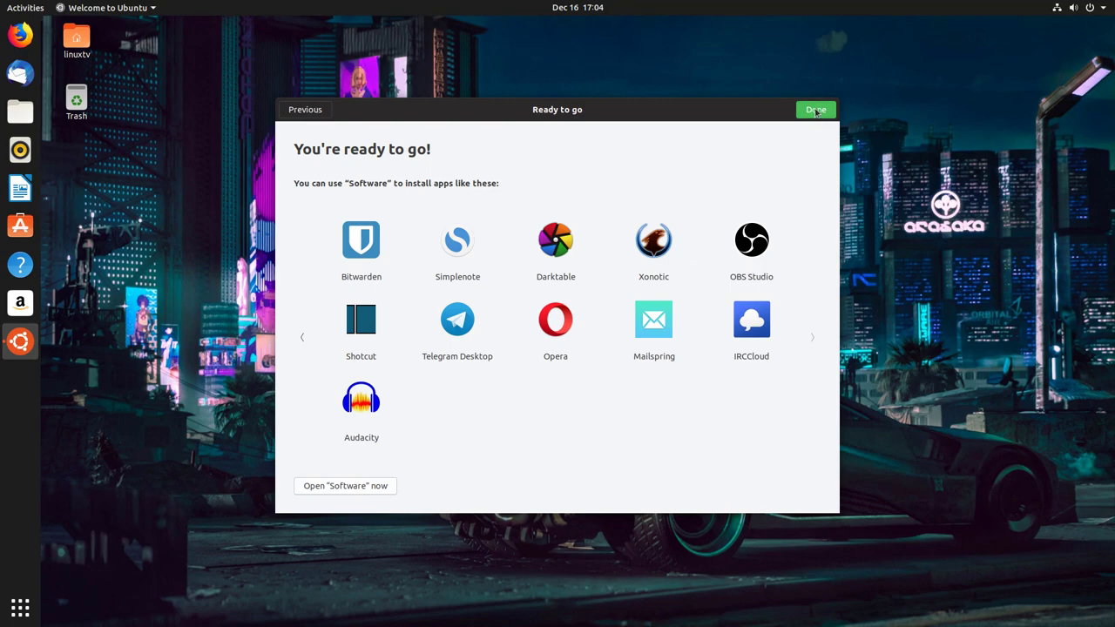
click(815, 110)
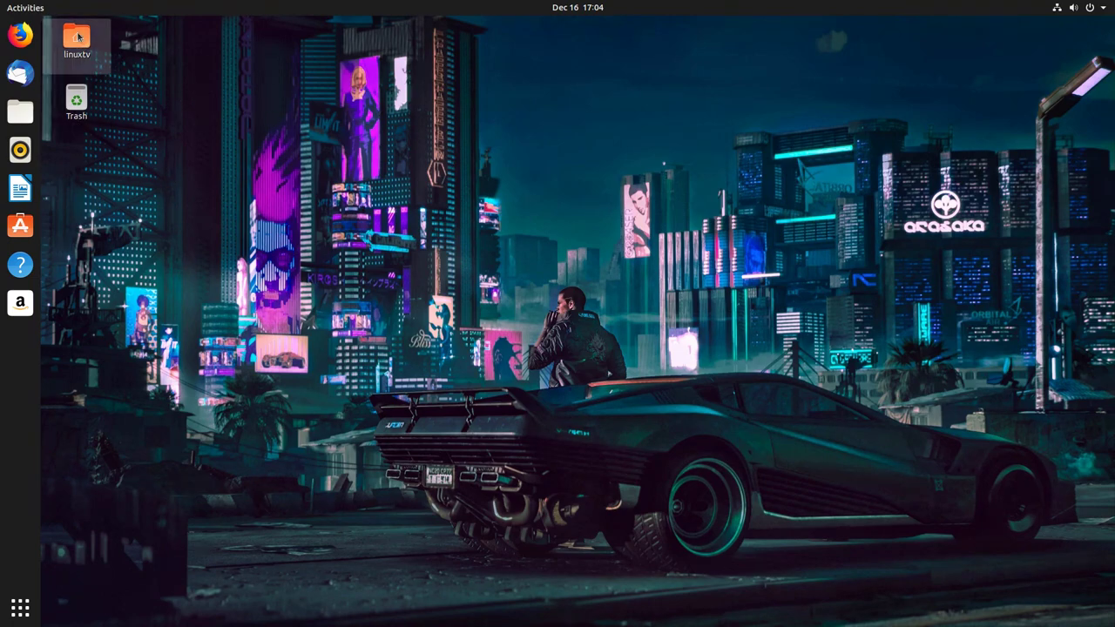
- Examine the available actions for the home folder and the Trash on the desktop
right_click(77, 42)
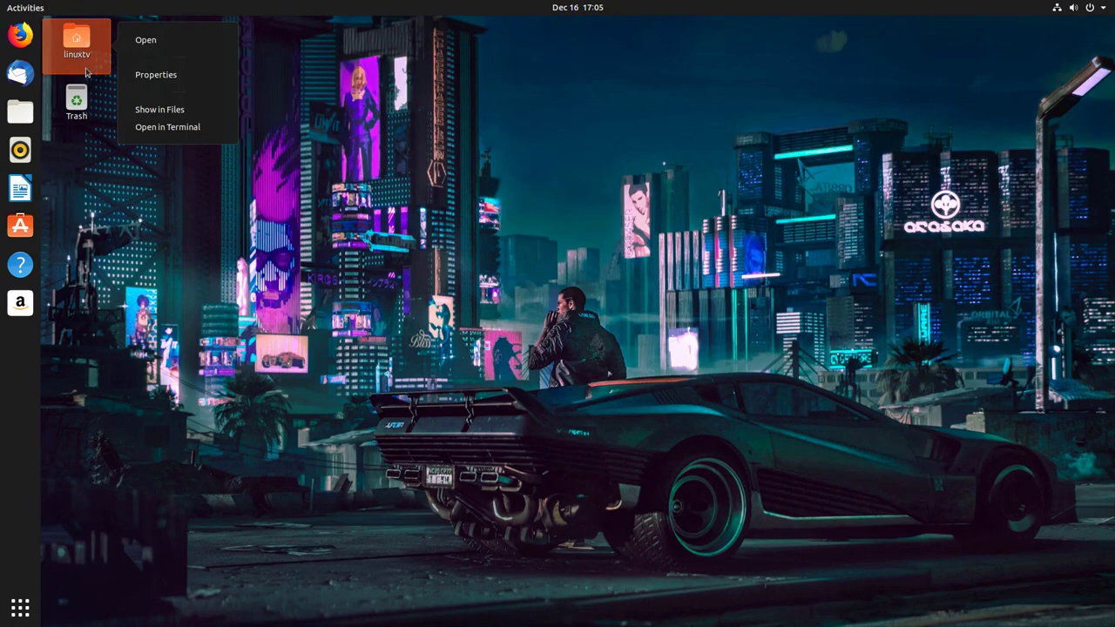
click(79, 102)
right_click(79, 103)
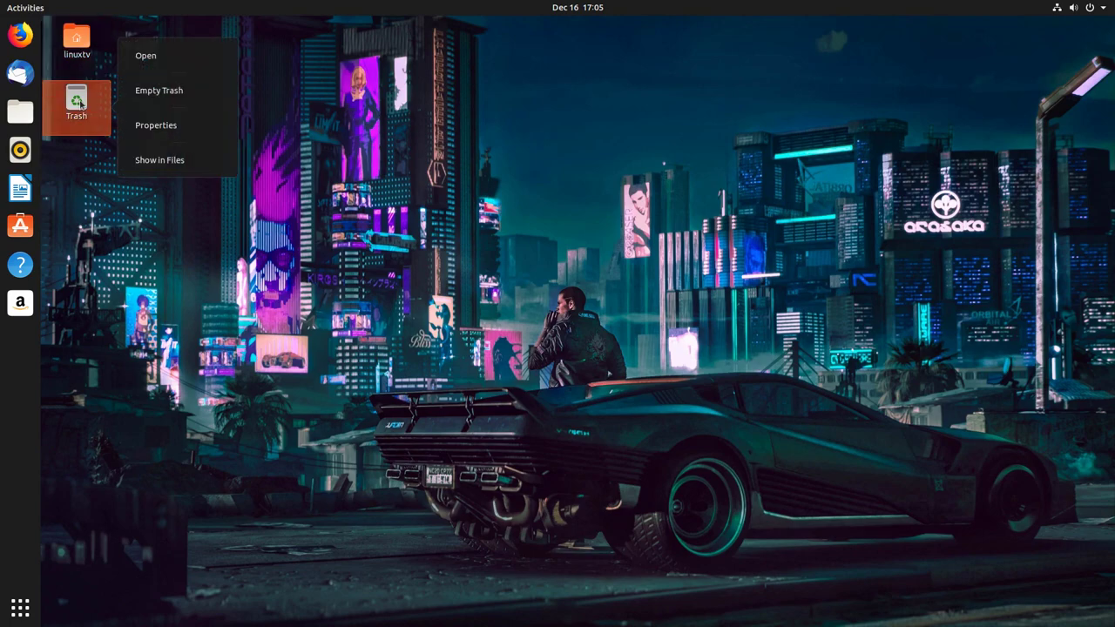
click(80, 103)
drag(80, 103, 90, 80)
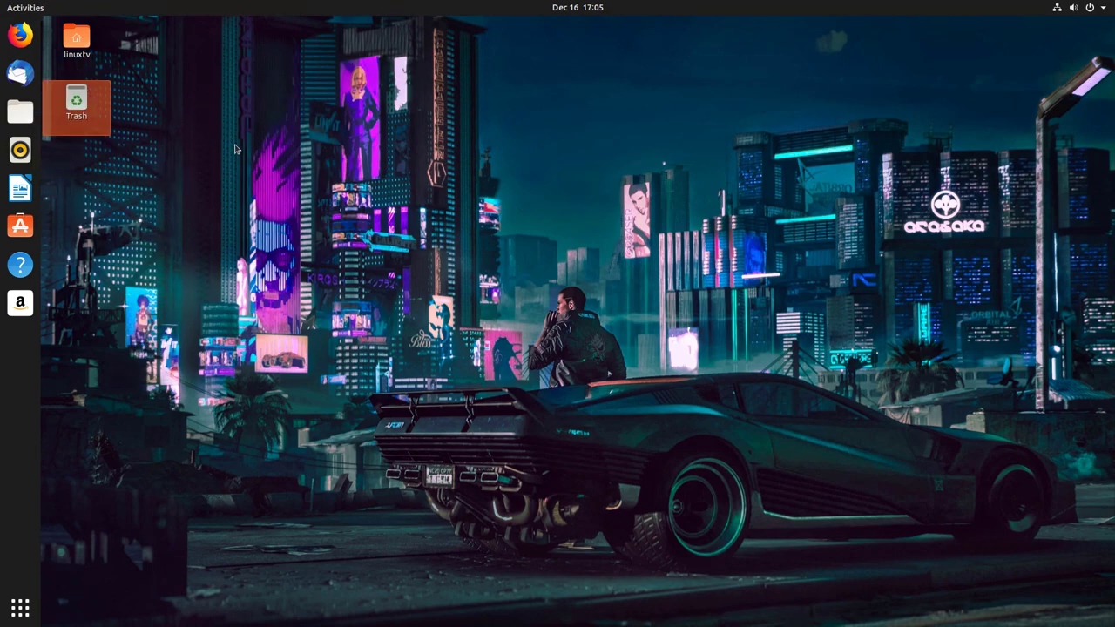
- Create a new folder named "Cool stuff" on the desktop
right_click(193, 140)
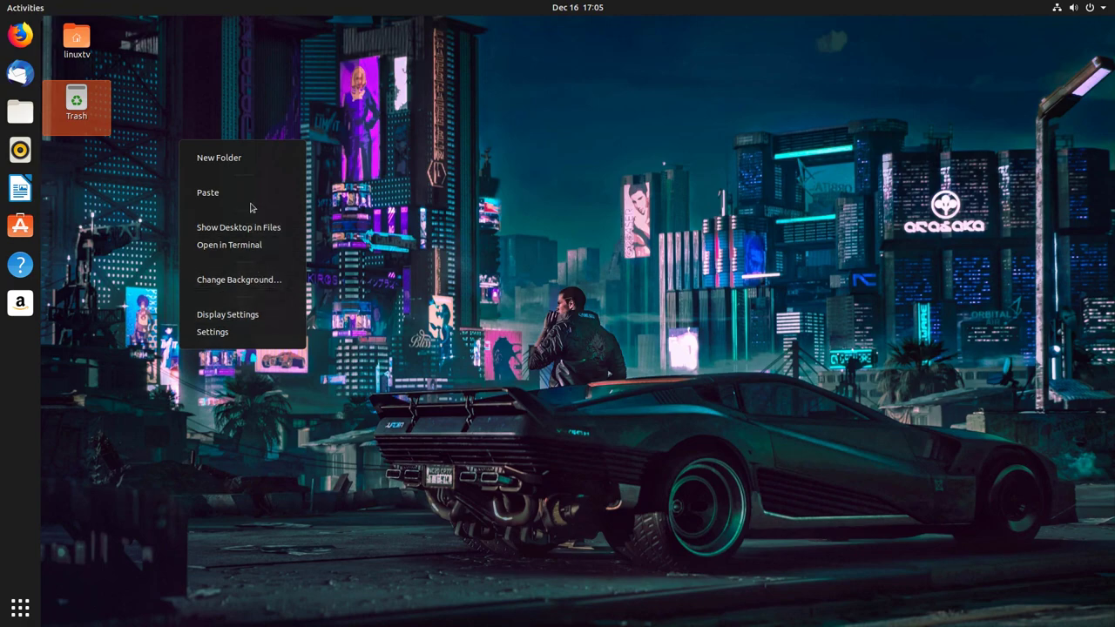
click(250, 158)
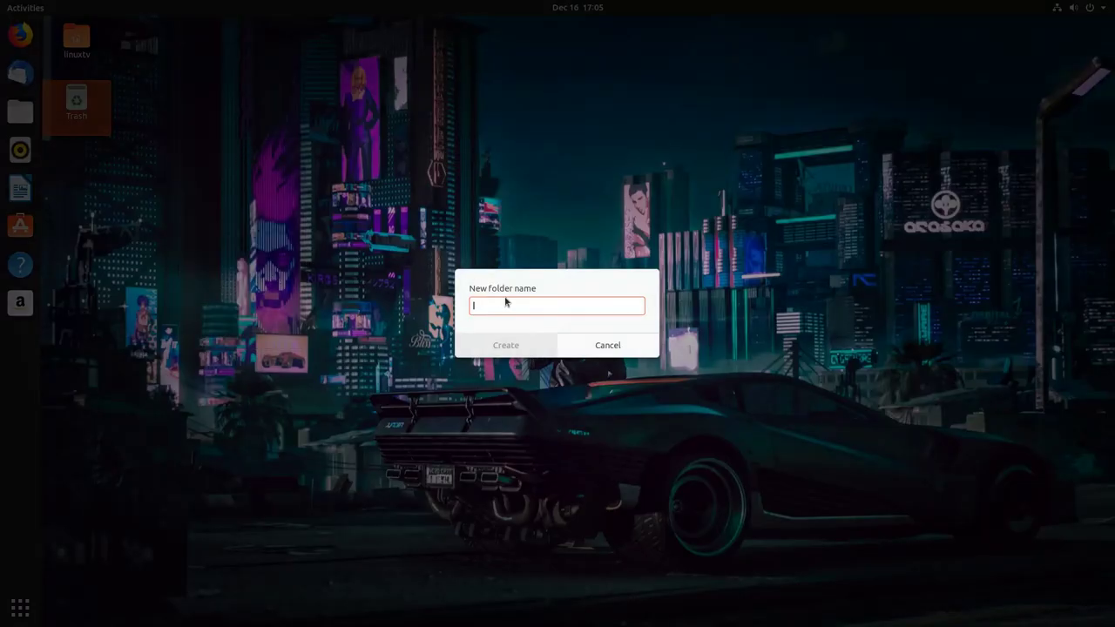
text(Cool stuff)
key(Return)
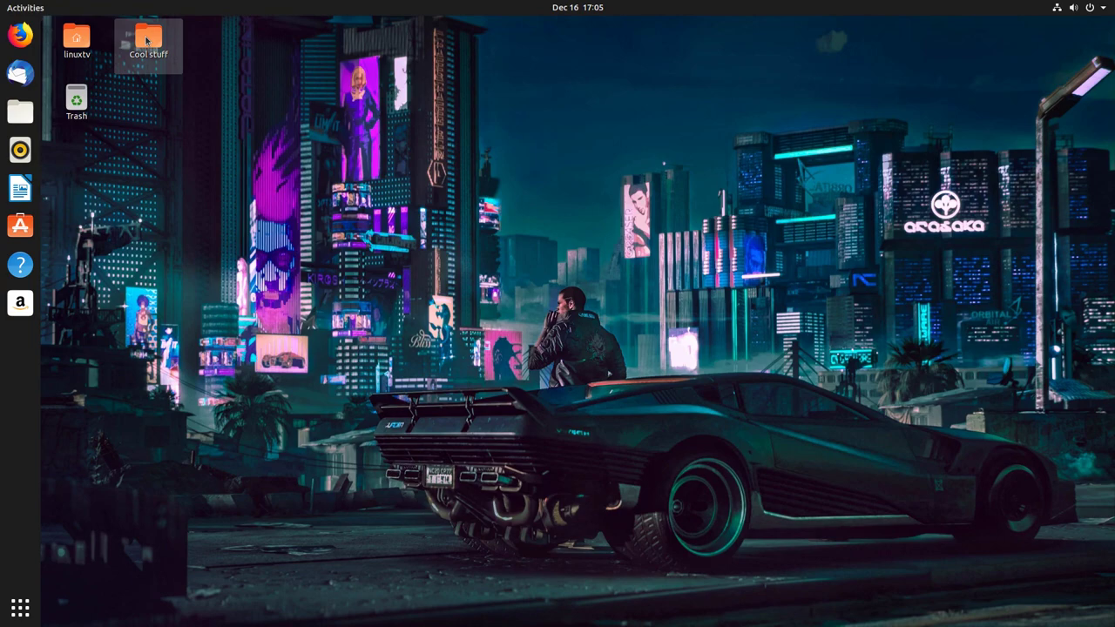
- Reposition the "Cool stuff" folder on the desktop and send it to the Trash
drag(146, 41, 237, 121)
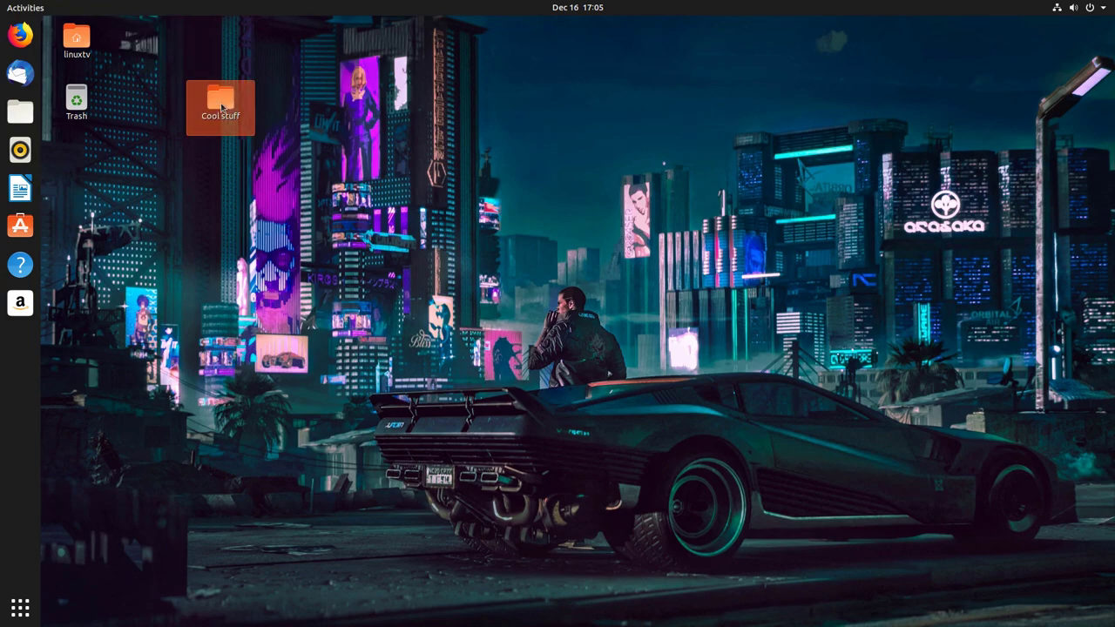
double_click(222, 107)
drag(331, 118, 601, 116)
click(834, 114)
right_click(253, 112)
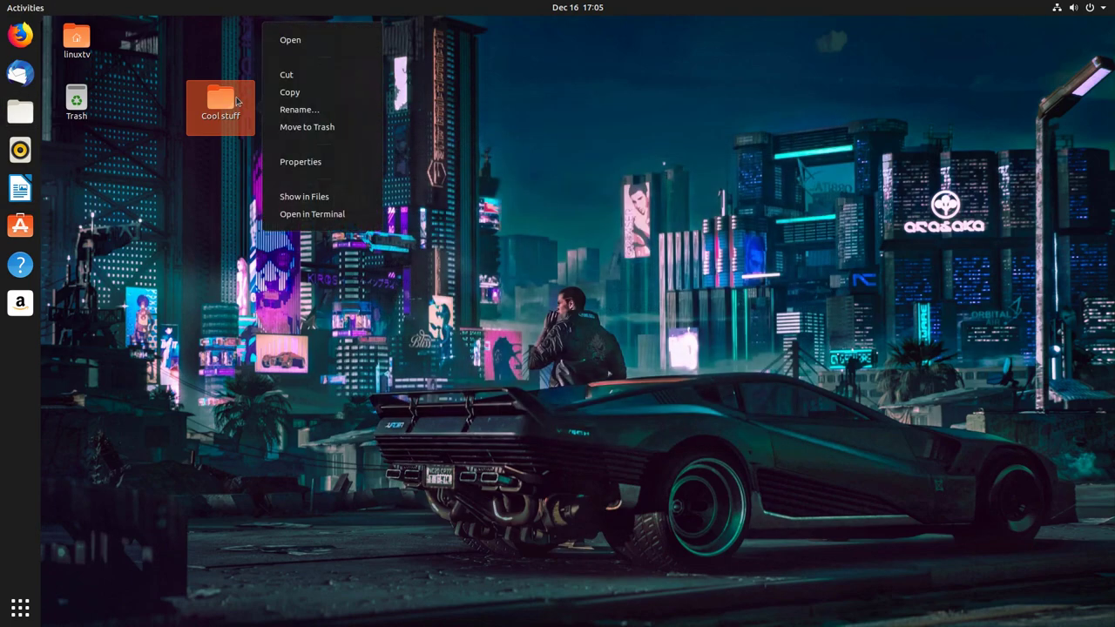
click(307, 127)
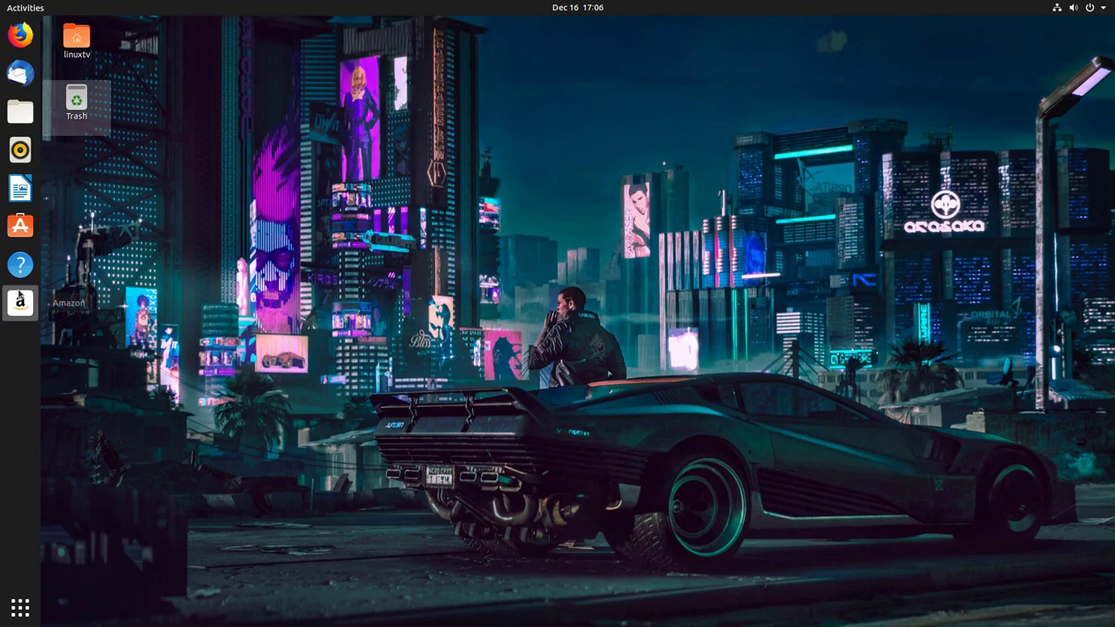
- Launch Firefox and Files, and shift the Files window away from the corner of the desktop
click(19, 35)
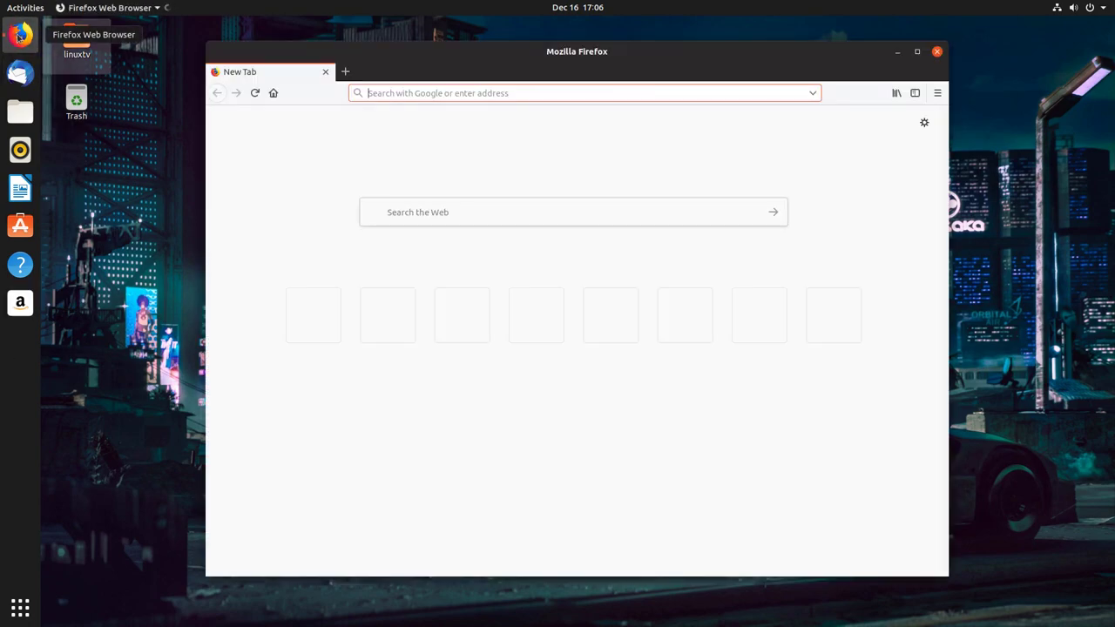
click(23, 114)
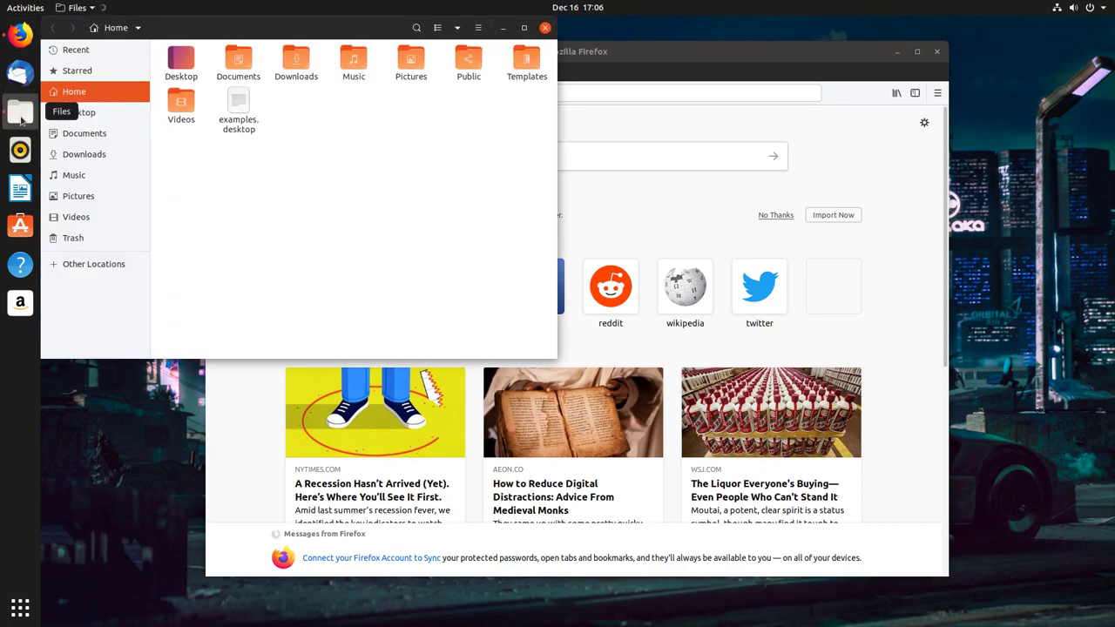
drag(229, 40, 295, 89)
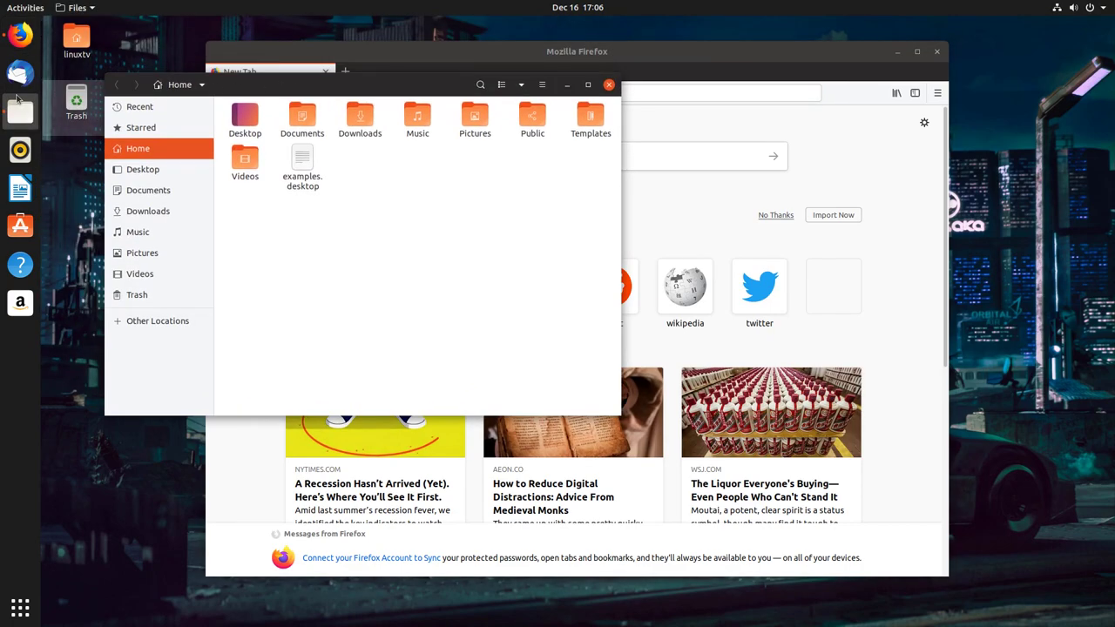
- Open a second Firefox window and display the previews of all open Firefox windows
right_click(19, 38)
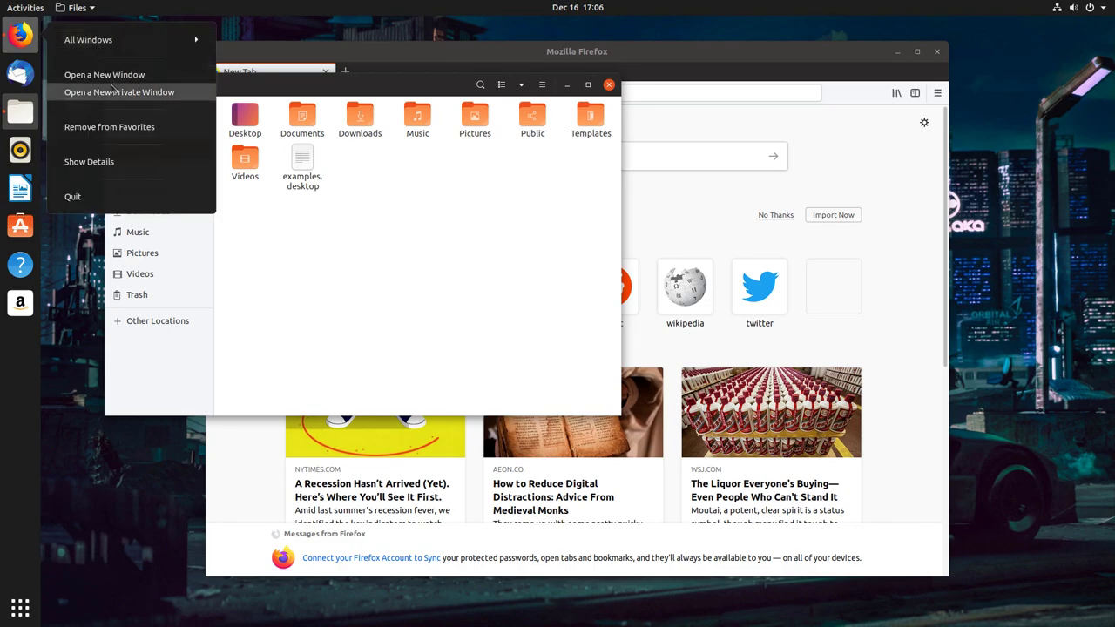
click(78, 75)
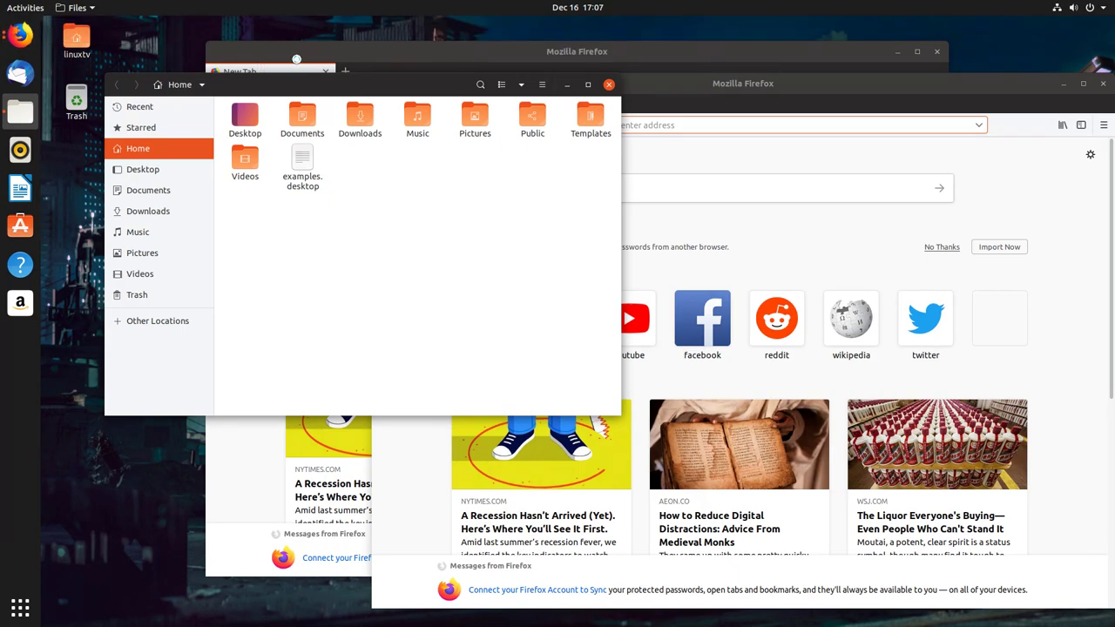
right_click(26, 39)
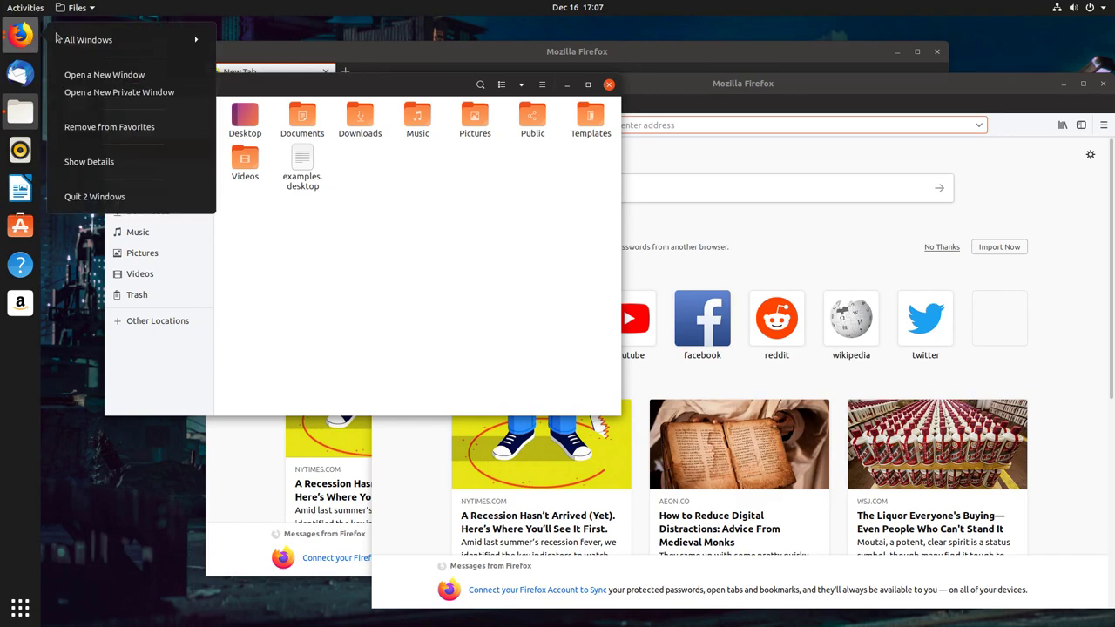
click(96, 42)
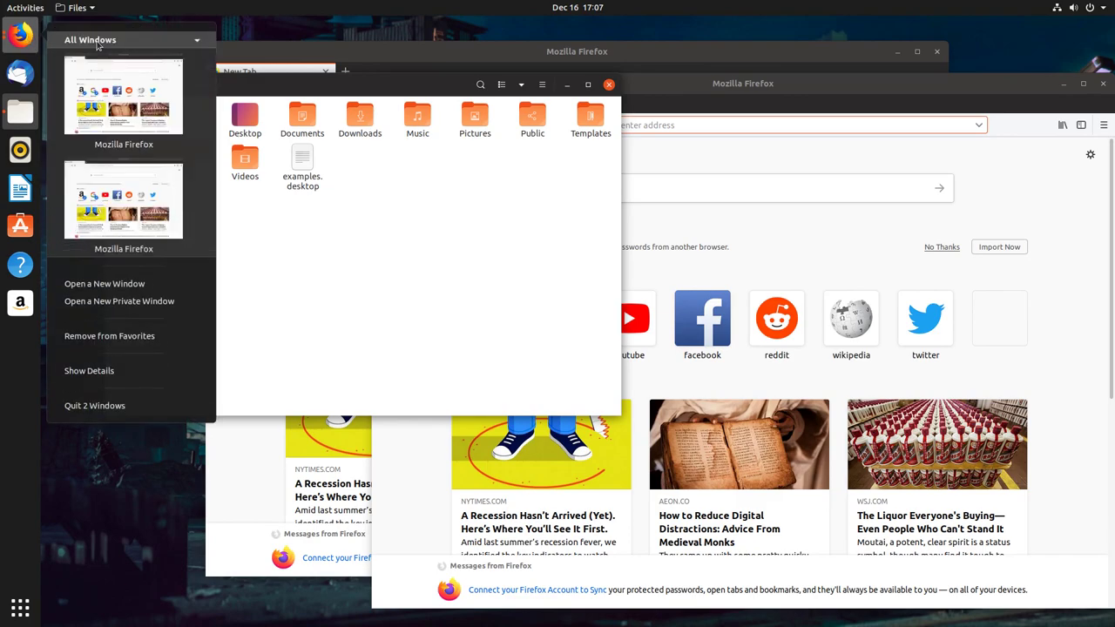
- Quit both Firefox windows and close the Files window
click(94, 406)
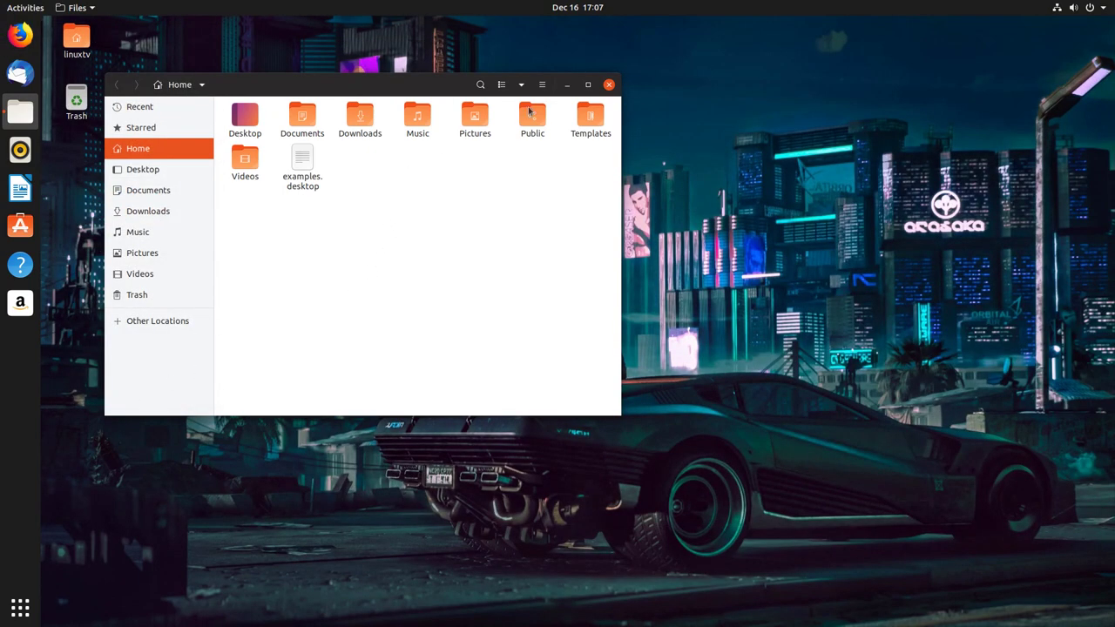
click(608, 85)
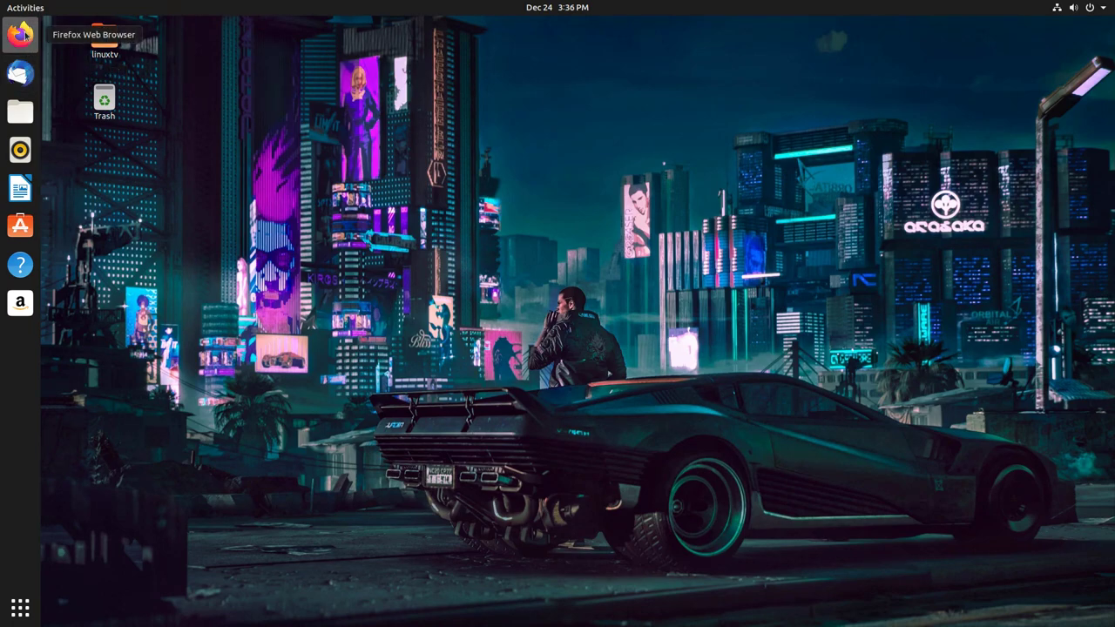
- Reorder the dock favorites so that Firefox sits between Ubuntu Software and Help
drag(19, 35, 23, 264)
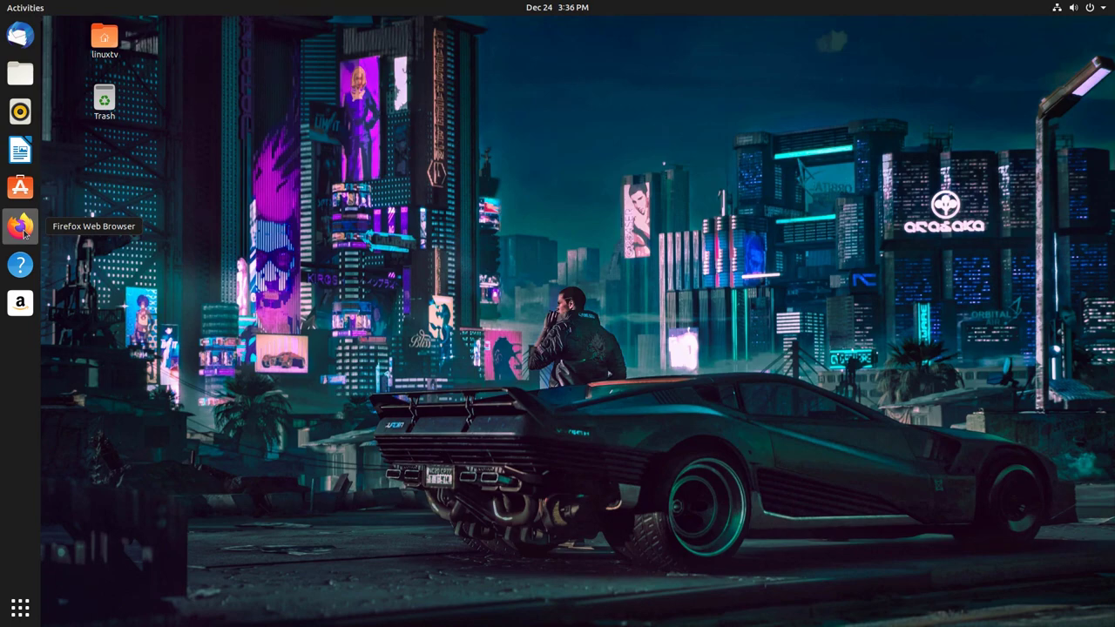
- Move Firefox to the top of the dock and add Software Updater from the frequent applications to the favorites
drag(25, 233, 31, 37)
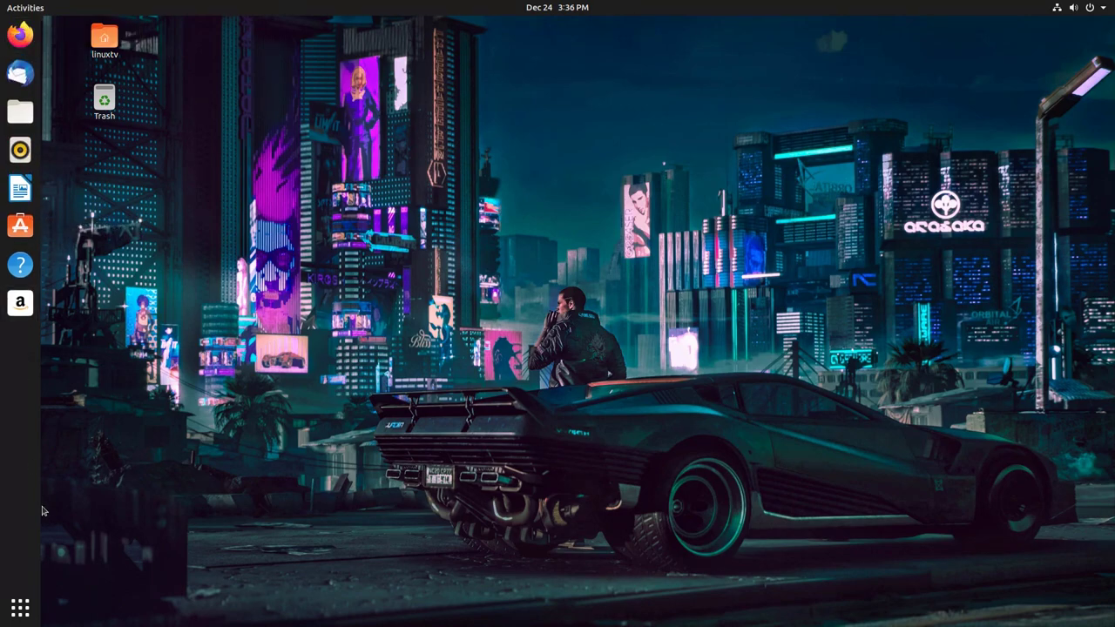
click(26, 611)
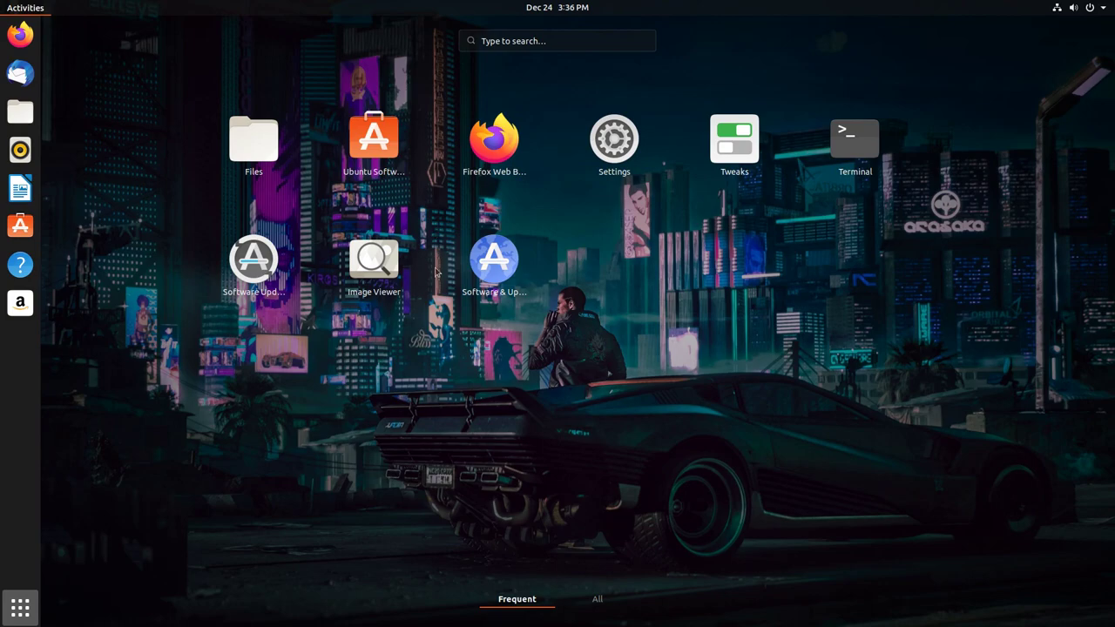
right_click(256, 266)
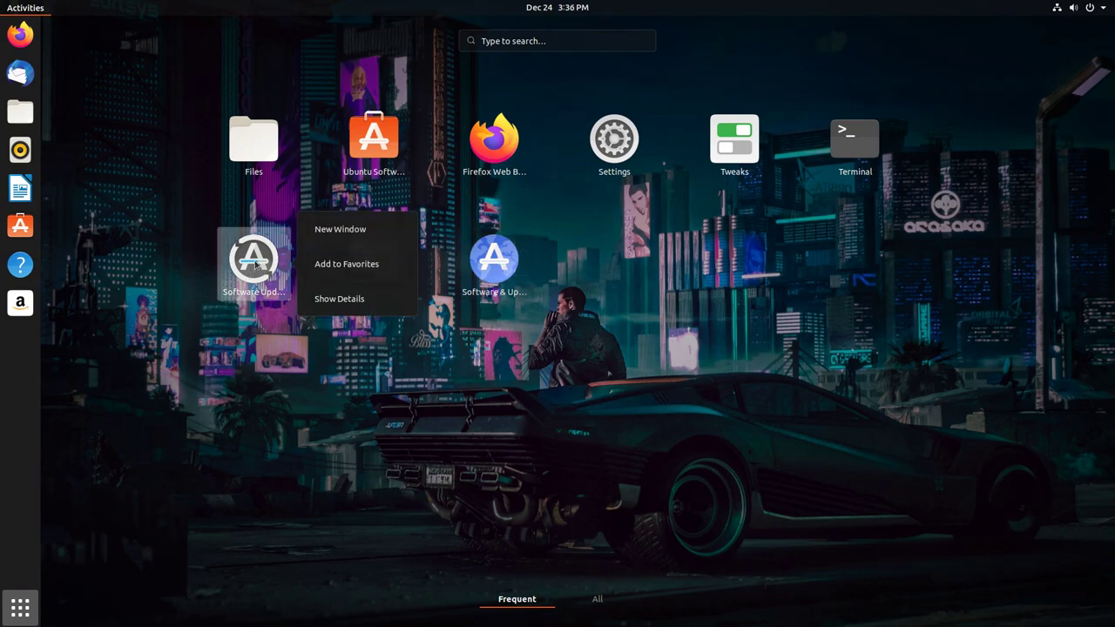
click(350, 267)
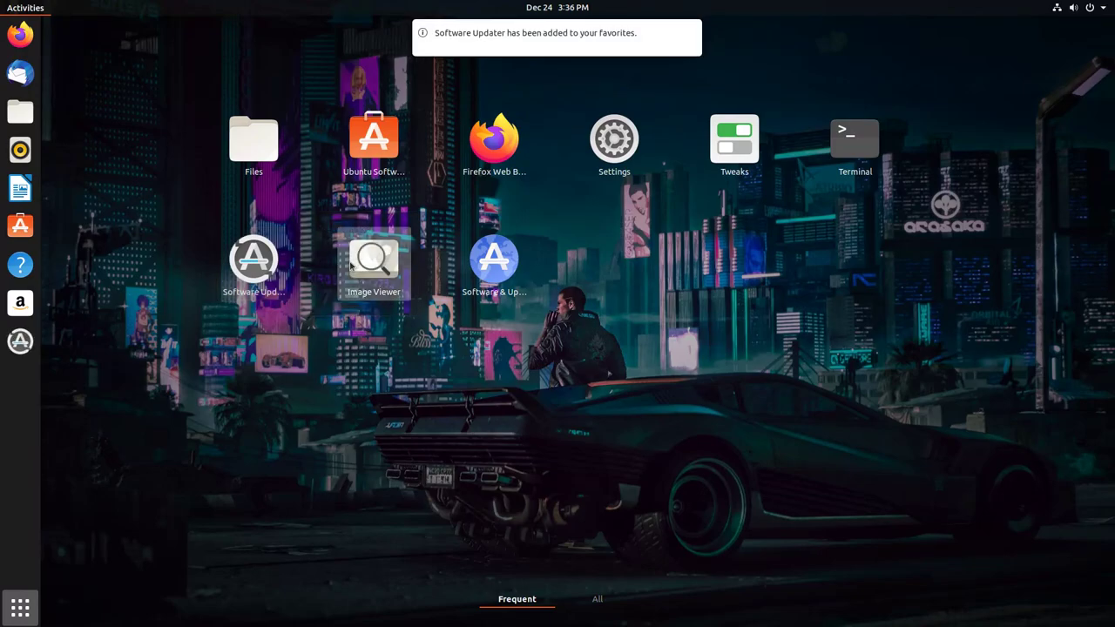
- Add Terminal from the frequent applications to the dock between Files and Rhythmbox, and return to the desktop
mouse_move(503, 40)
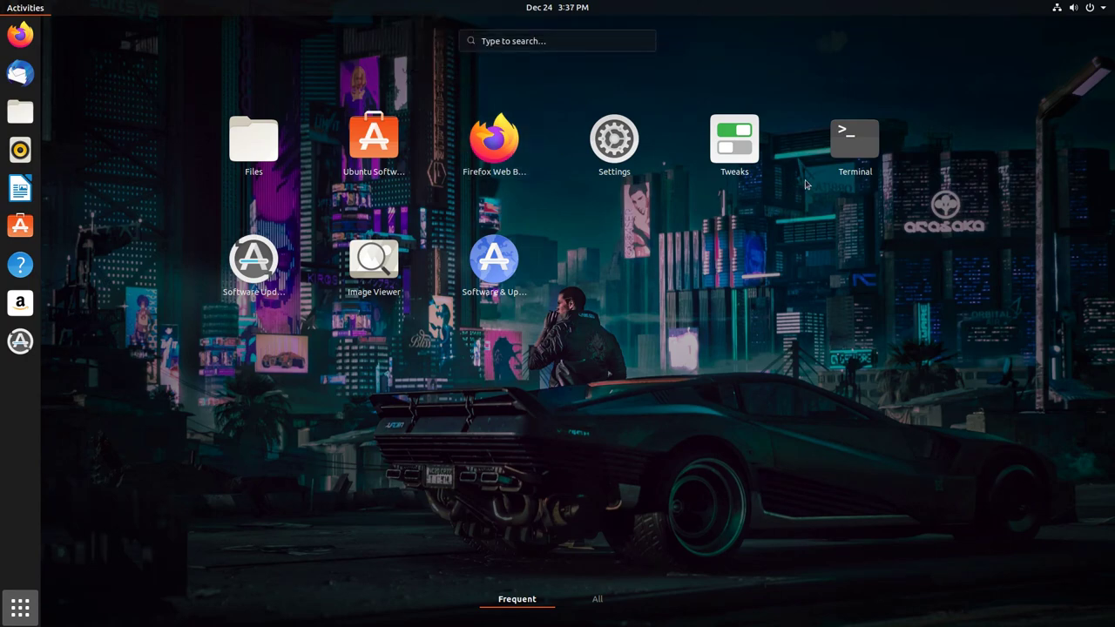
drag(849, 155, 25, 148)
click(21, 608)
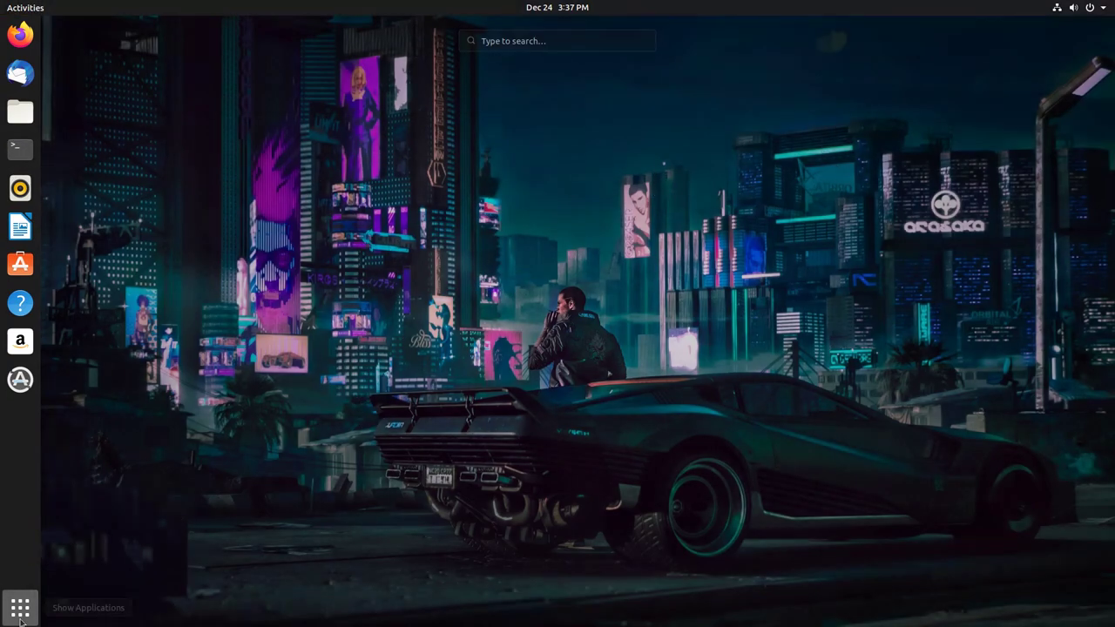
- Search the Activities overview for "image" and add Image Viewer to the dock between Ubuntu Software and Help
key(super)
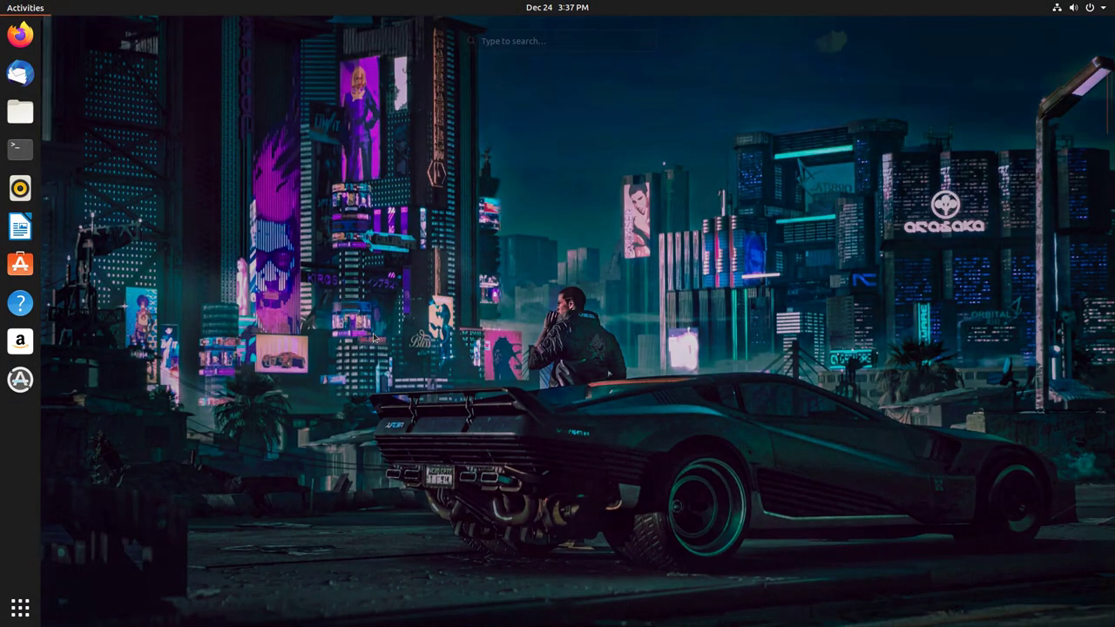
key(super)
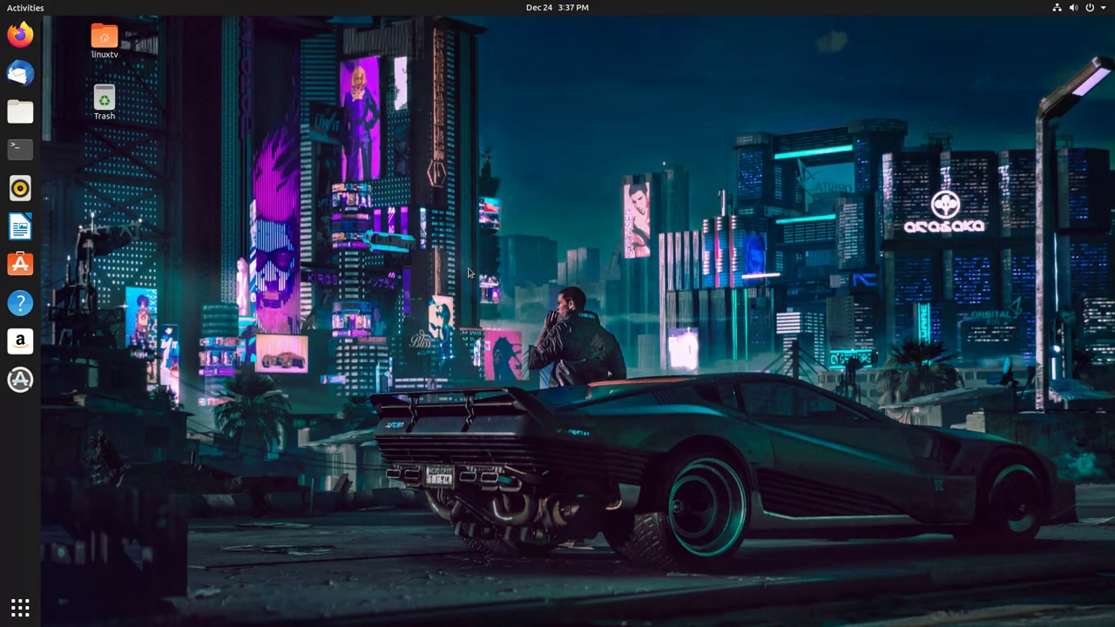
key(super)
text(image)
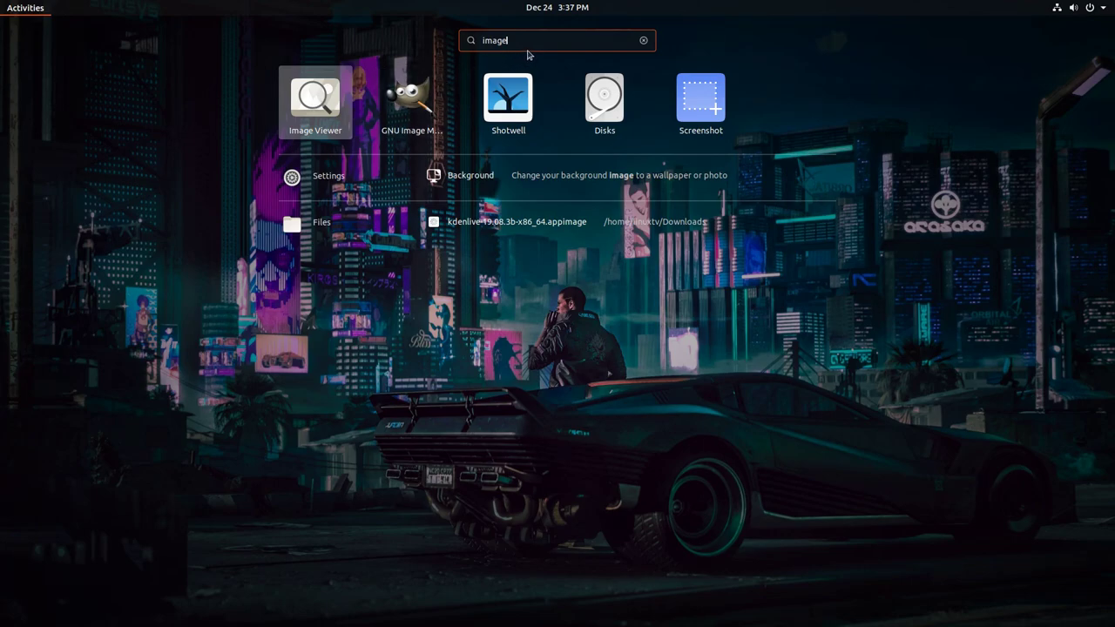
right_click(315, 104)
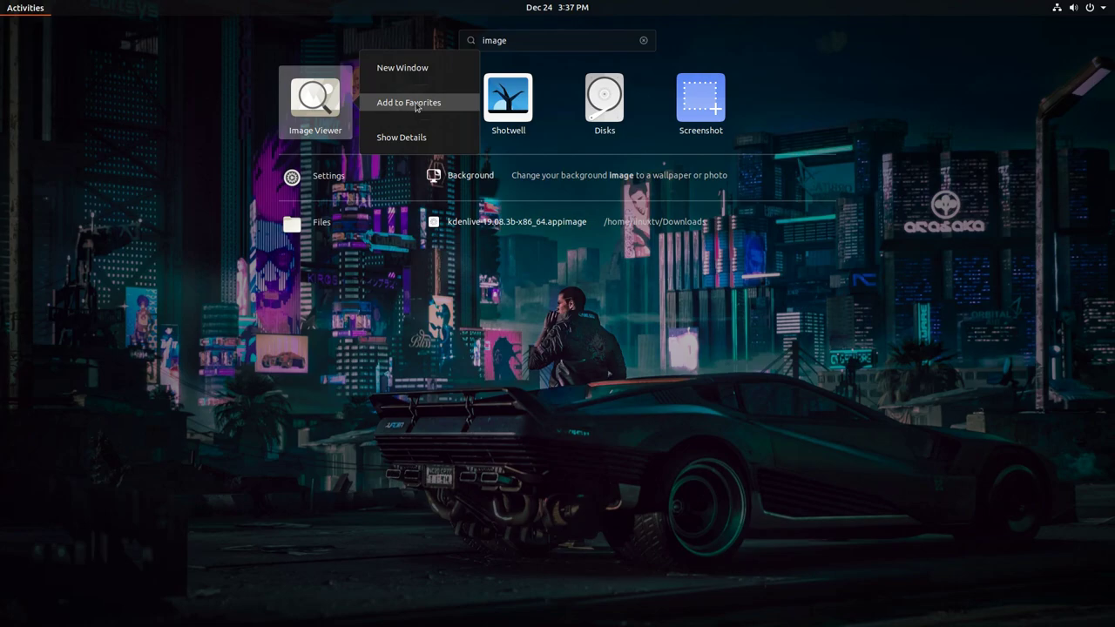
click(280, 93)
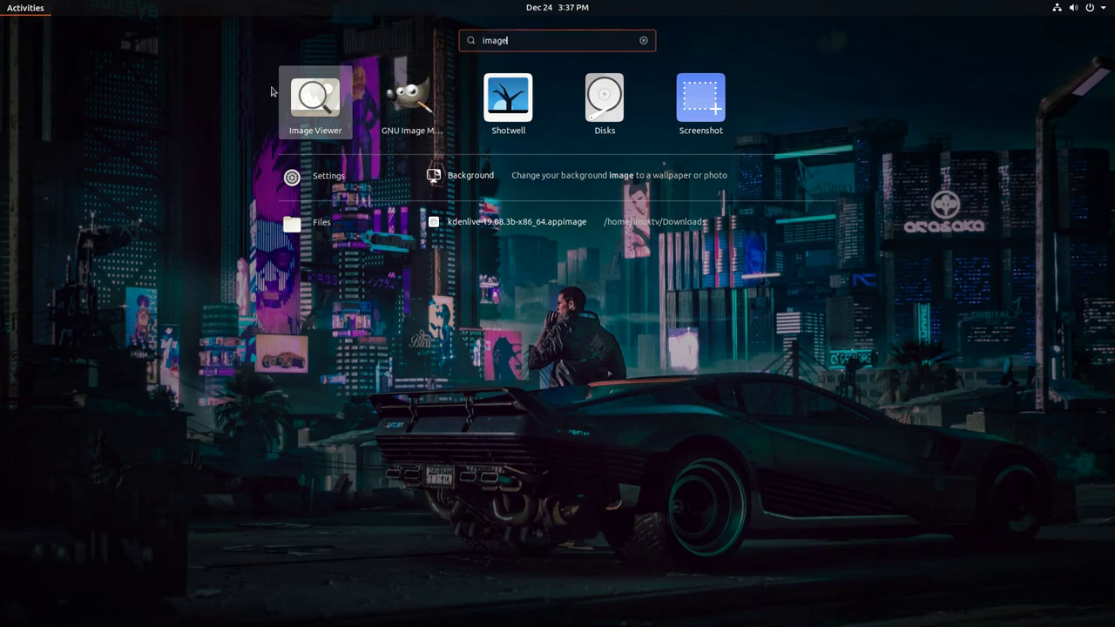
drag(280, 93, 23, 302)
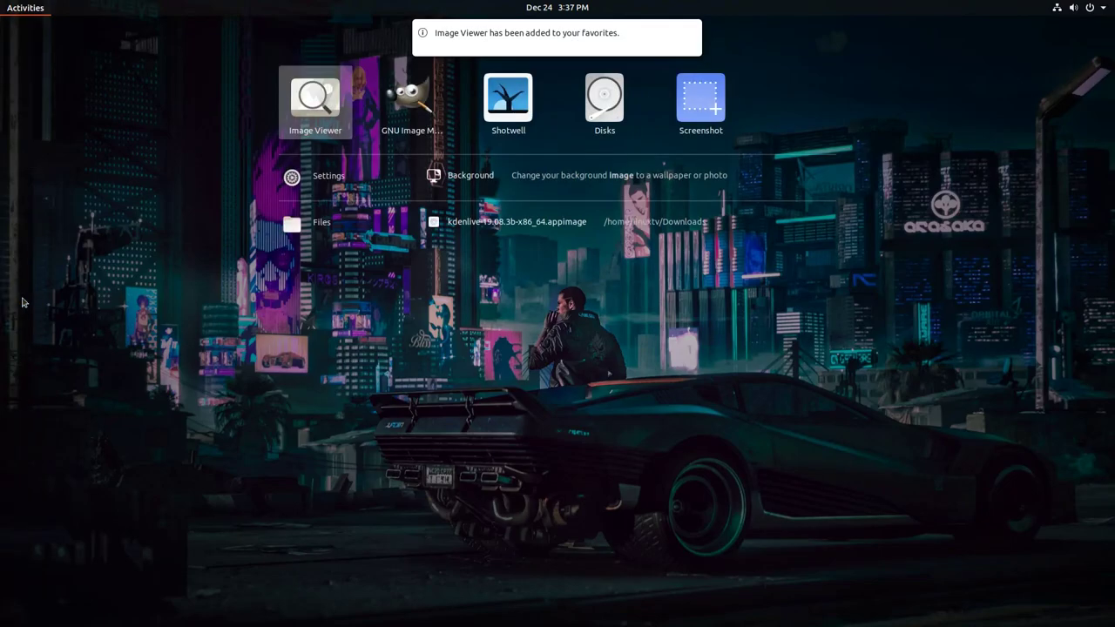
click(200, 278)
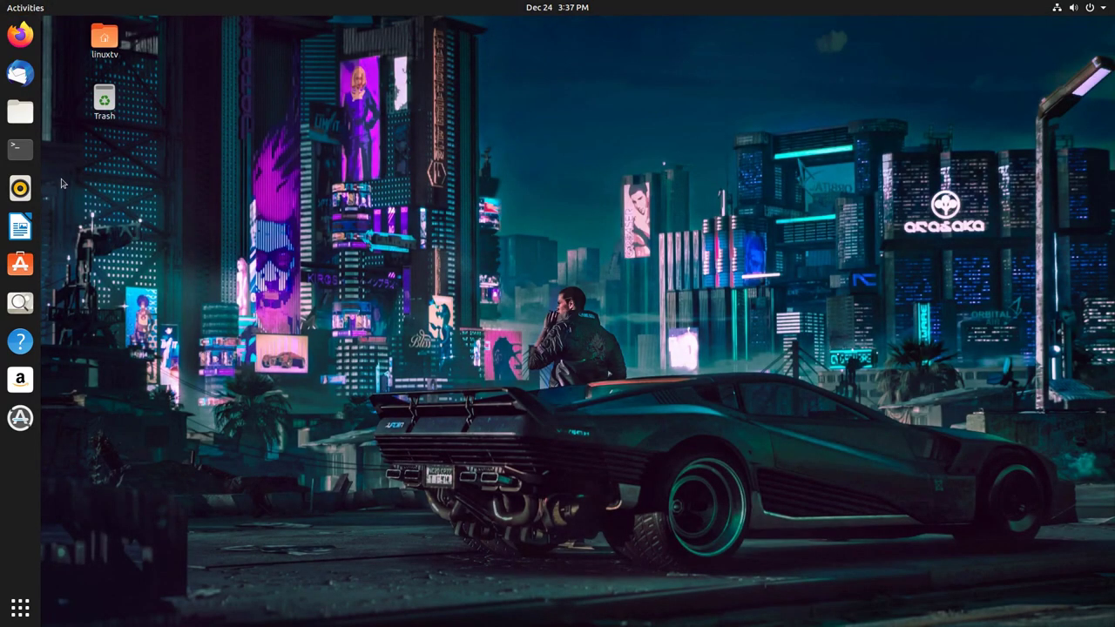
- Remove Terminal, Image Viewer and Software Updater from the dock favorites
right_click(21, 151)
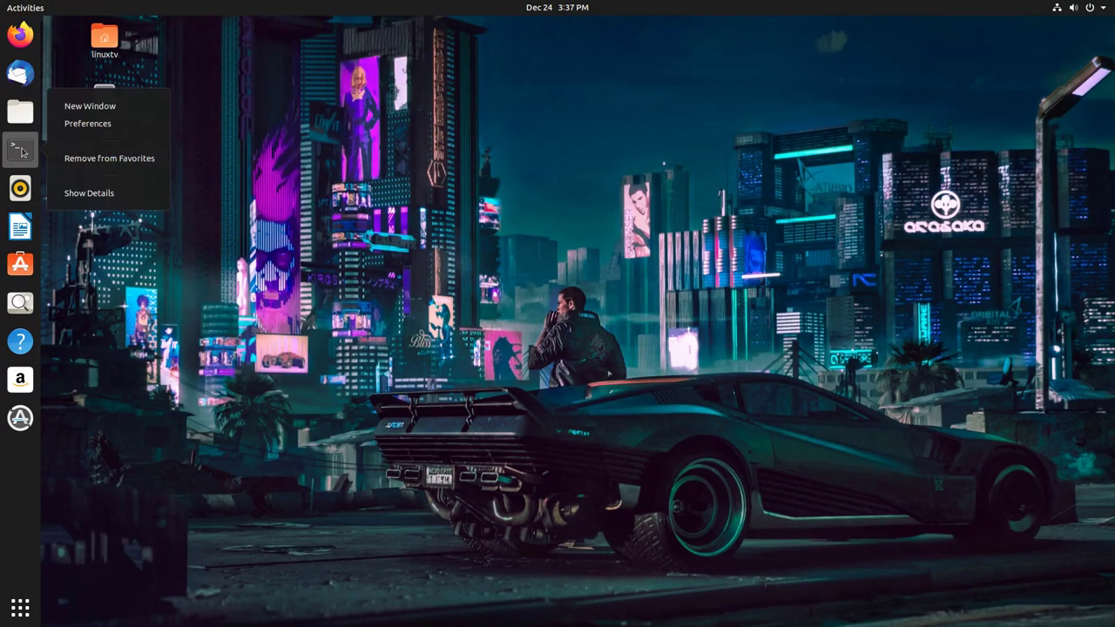
click(101, 160)
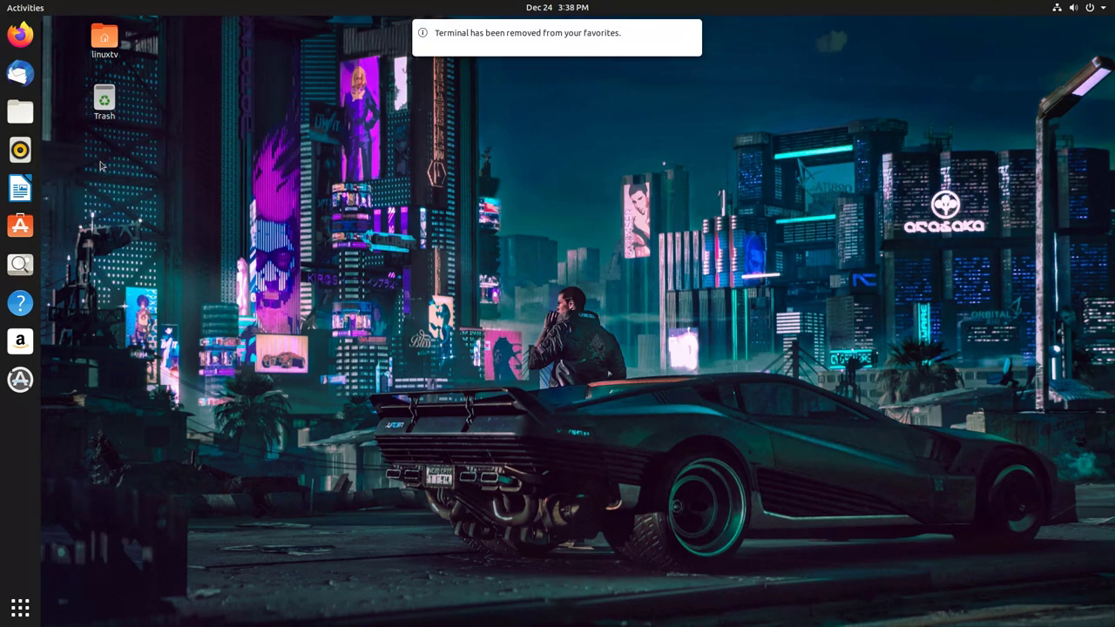
right_click(23, 268)
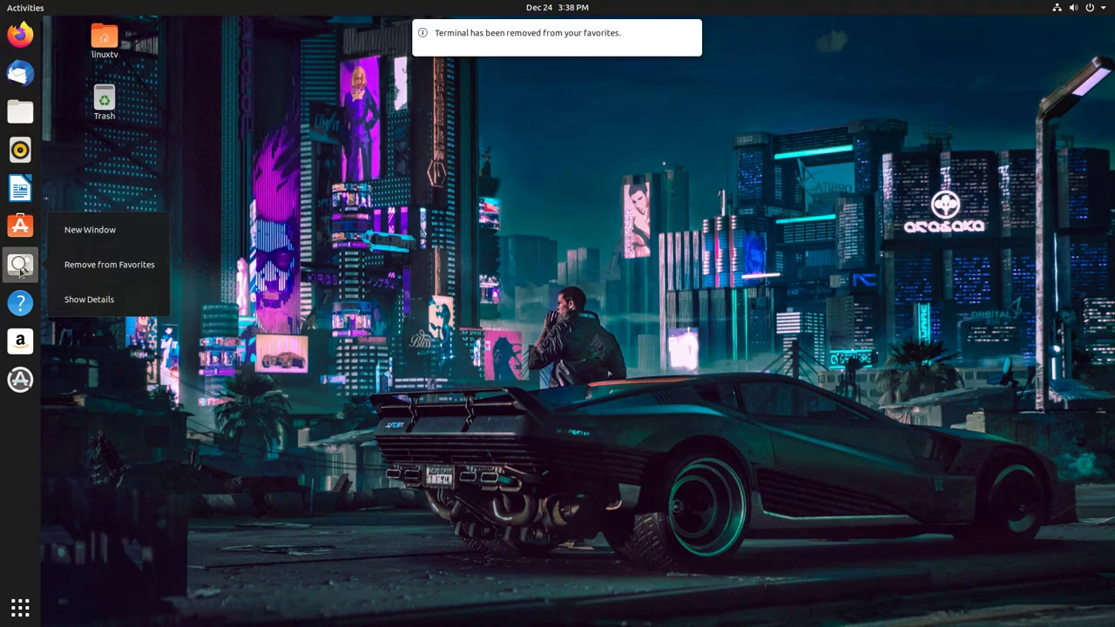
click(79, 266)
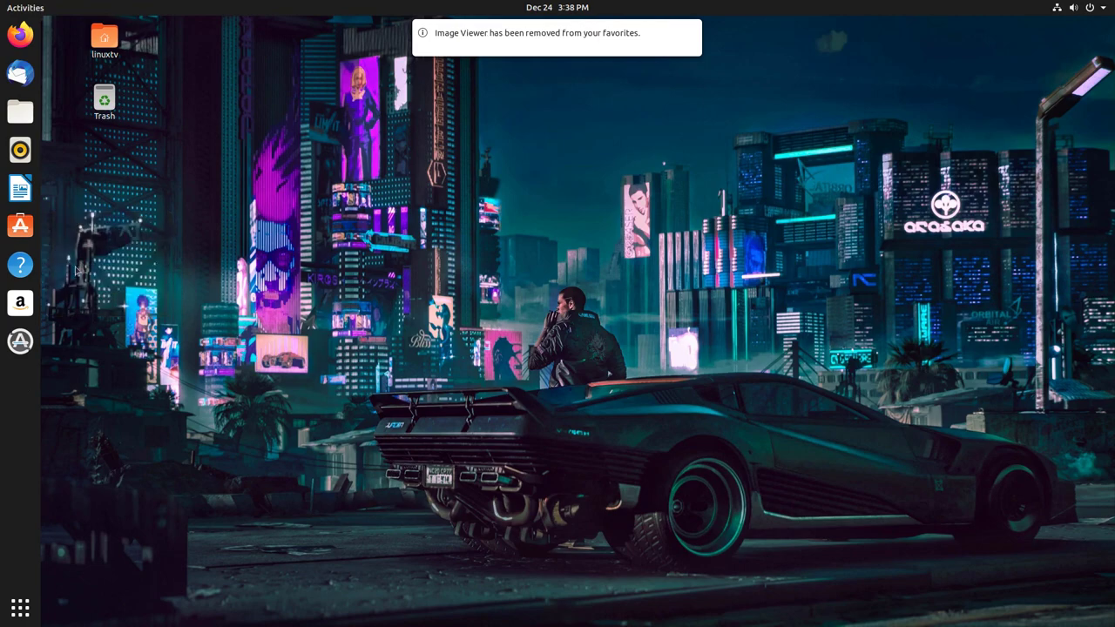
right_click(20, 340)
click(85, 342)
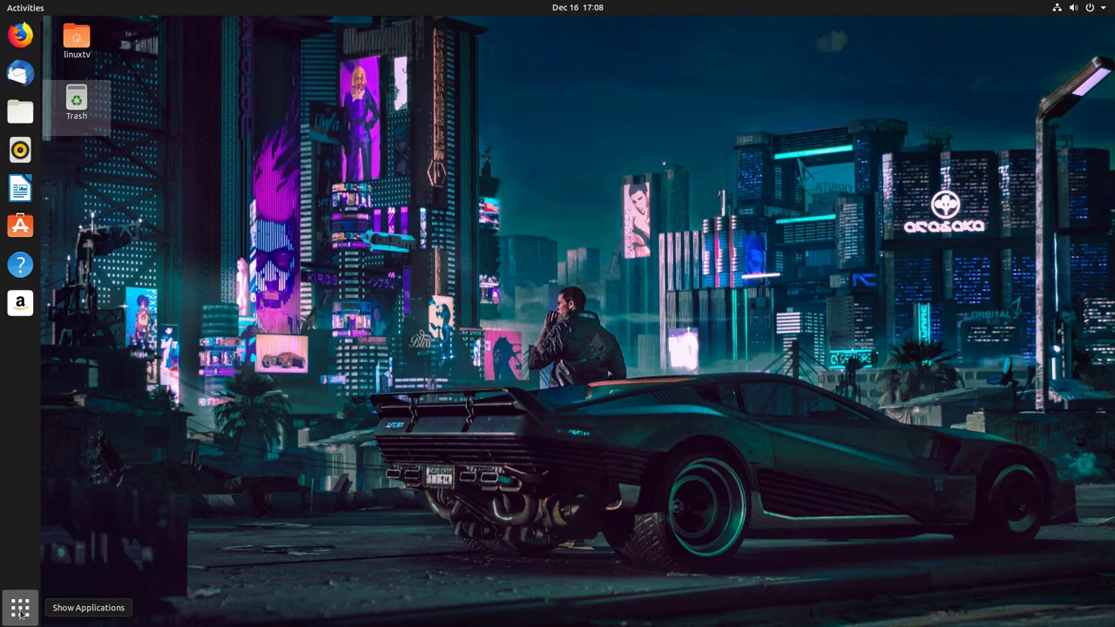
- Browse both pages of the full application list, and open and quit To Do
click(21, 610)
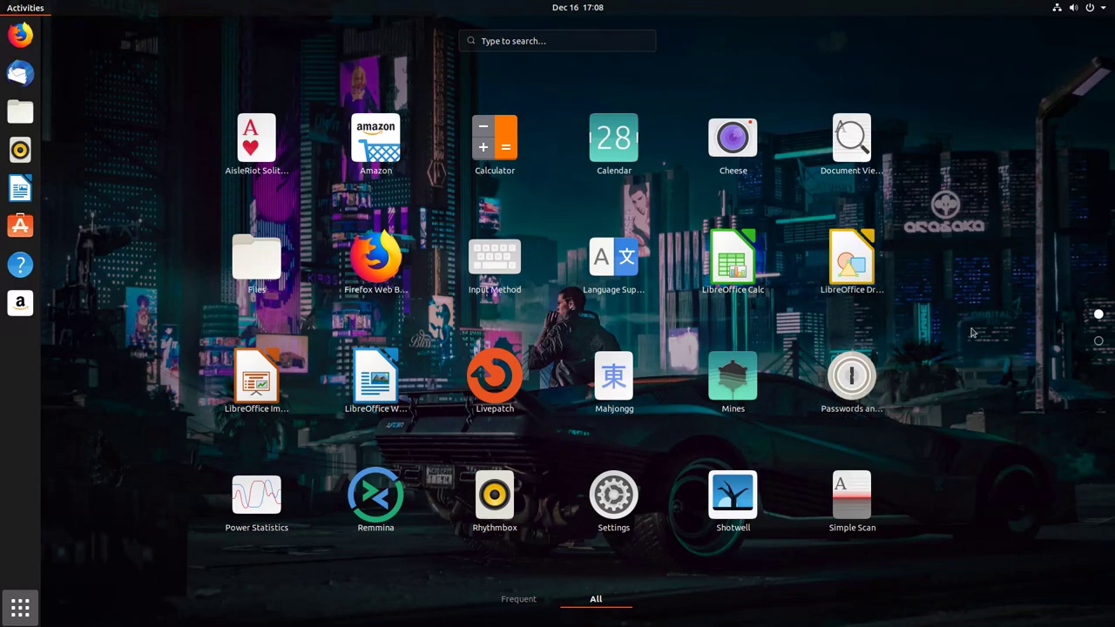
scroll(794, 327, down, 1)
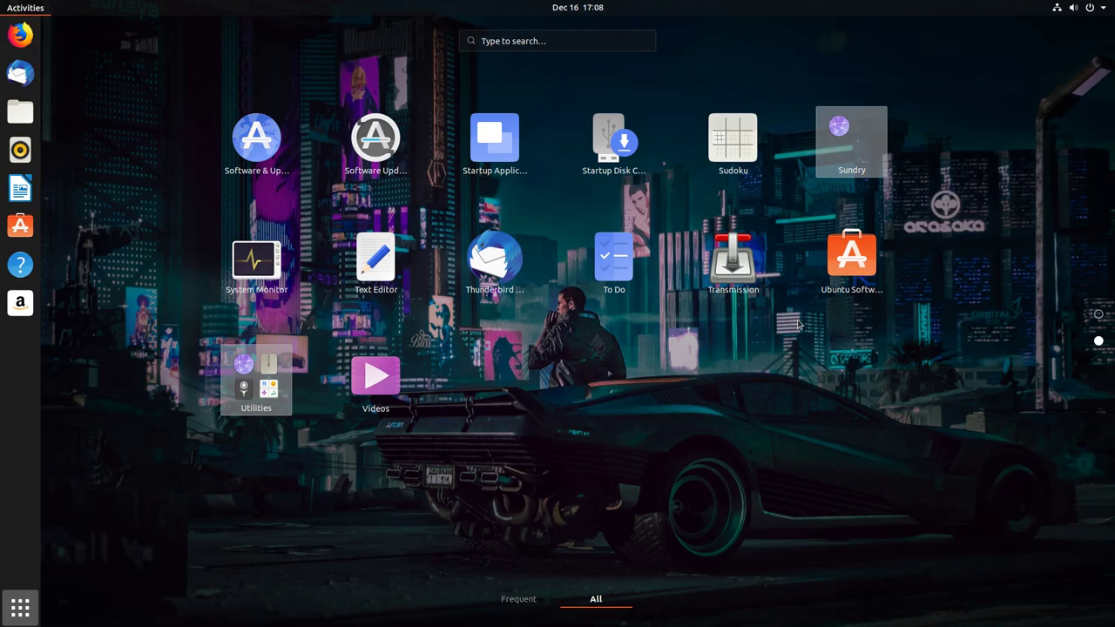
scroll(797, 323, up, 1)
scroll(797, 324, down, 1)
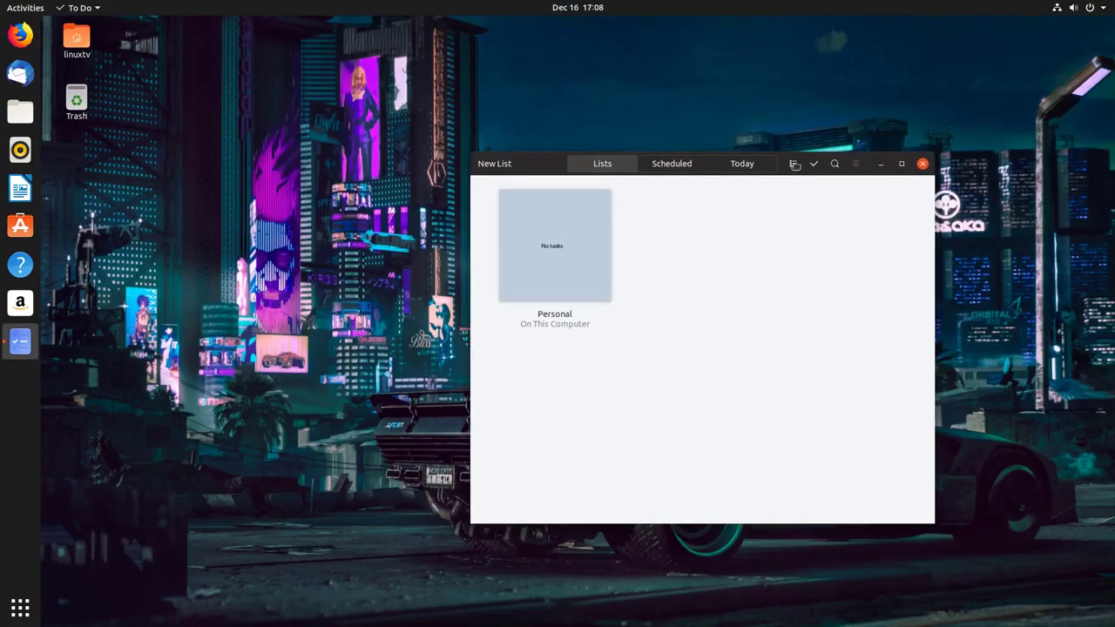
key(ctrl+q)
- Reopen the application list and compare the full set of applications with the frequently used ones
click(20, 607)
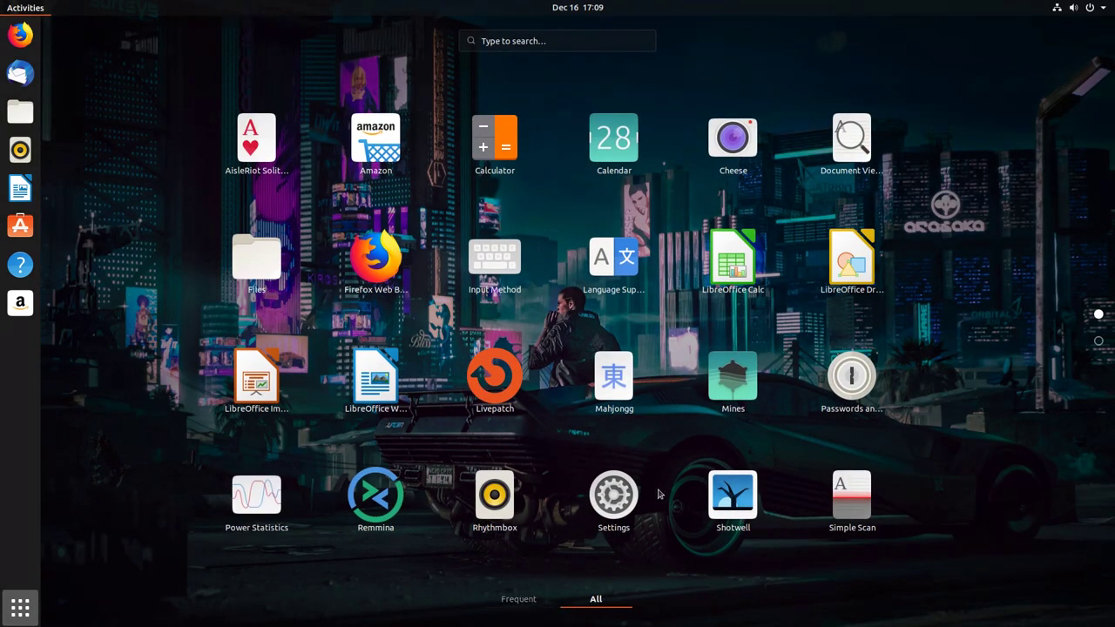
scroll(615, 383, down, 1)
scroll(601, 307, up, 1)
click(520, 601)
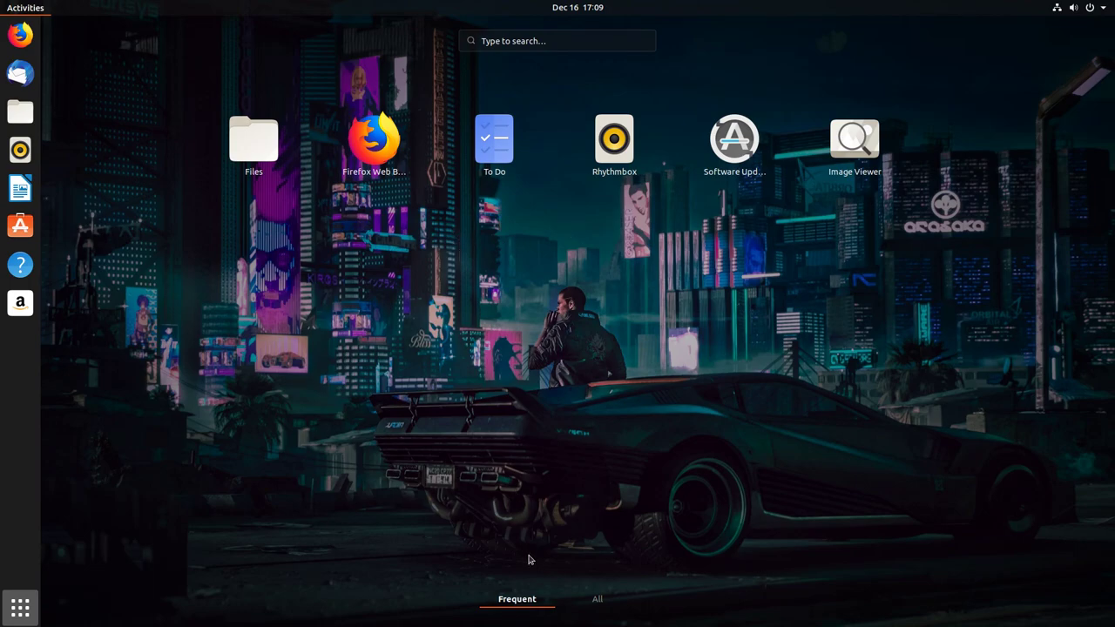
click(597, 601)
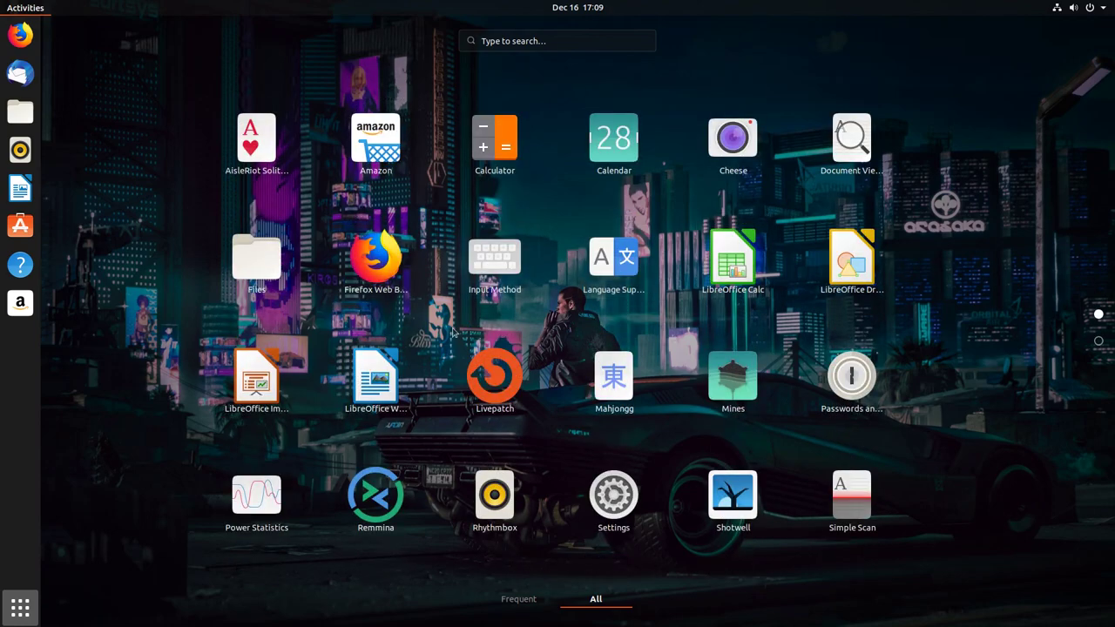
scroll(528, 264, down, 1)
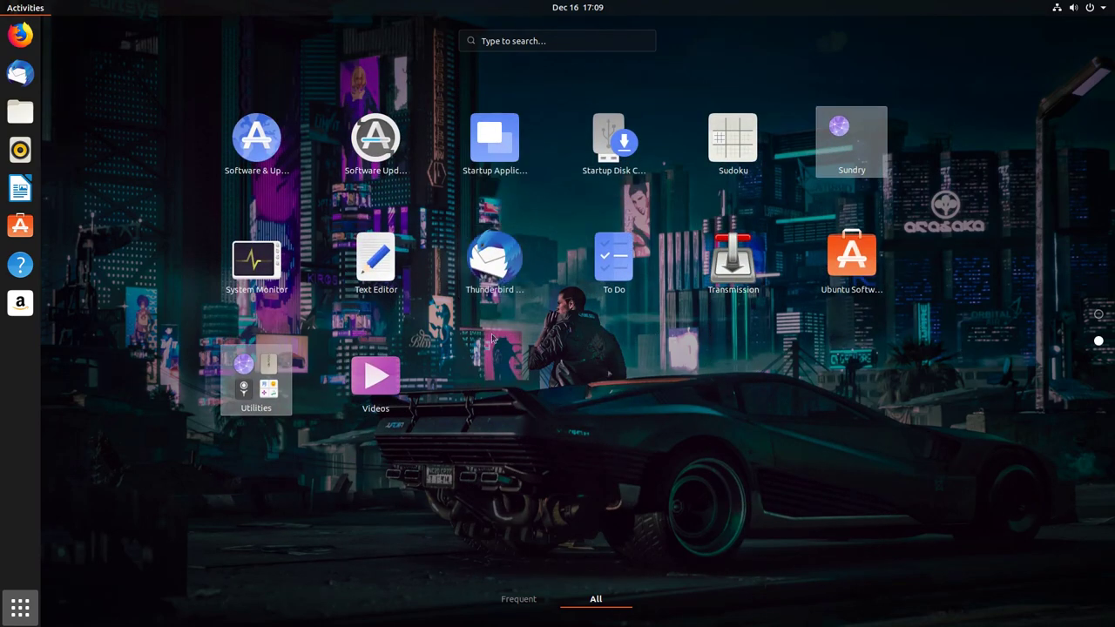
click(518, 599)
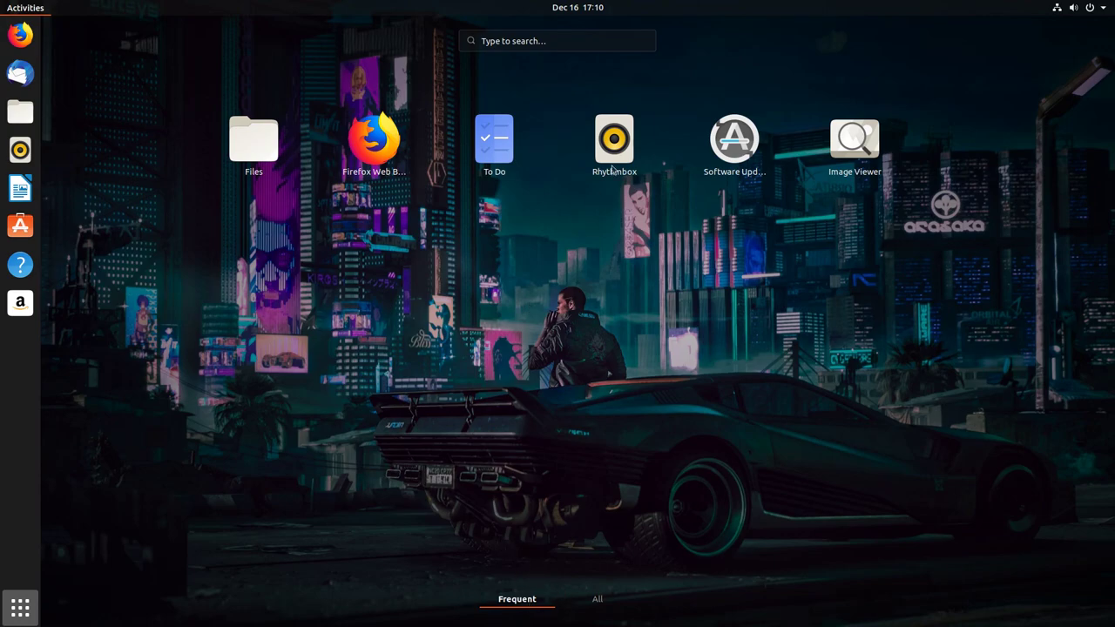
- Toggle the application list and the Activities overview on the empty desktop, closing both again
click(20, 607)
click(20, 607)
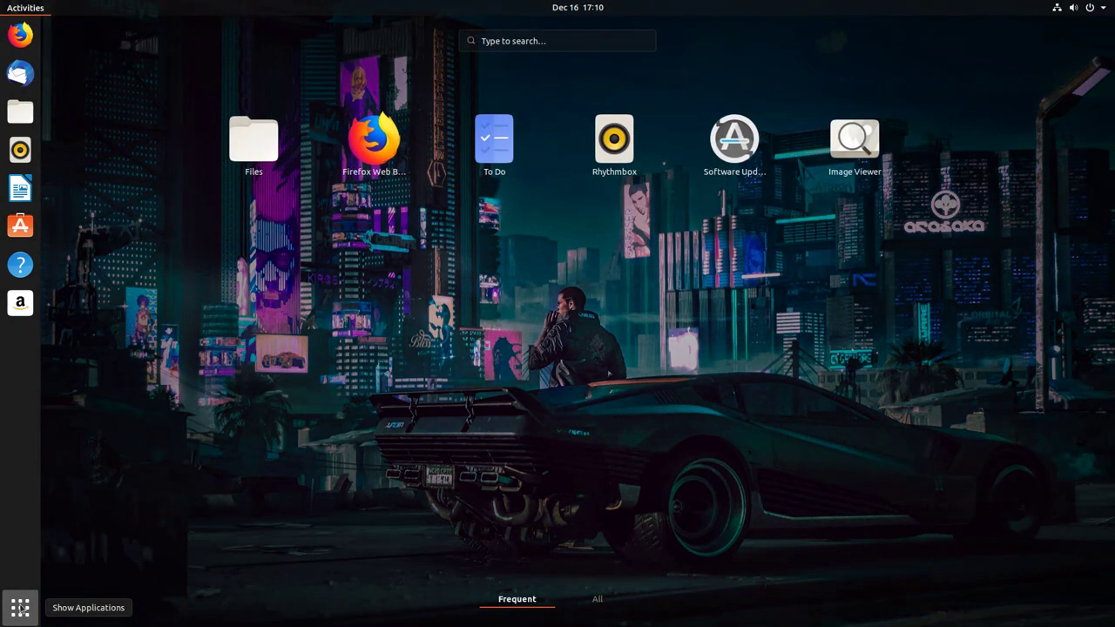
click(20, 607)
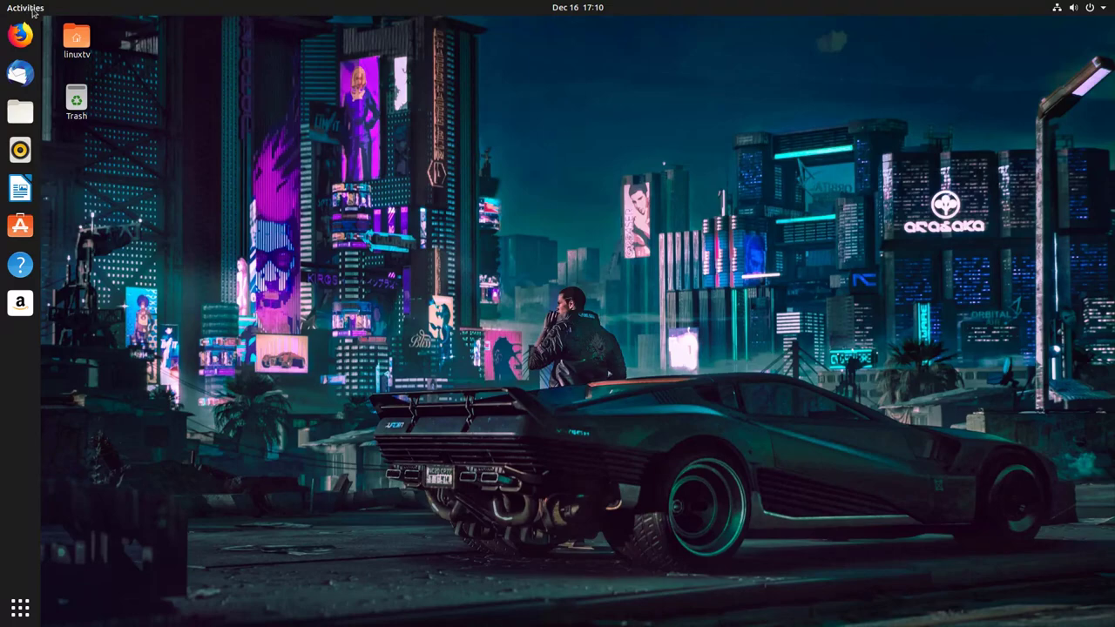
click(31, 11)
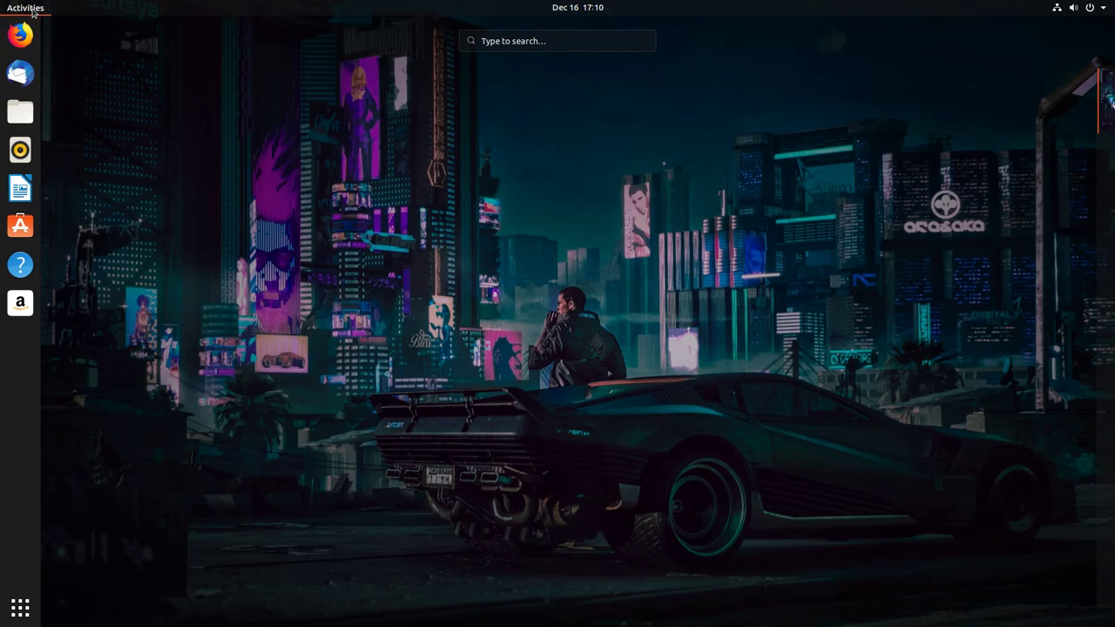
click(28, 11)
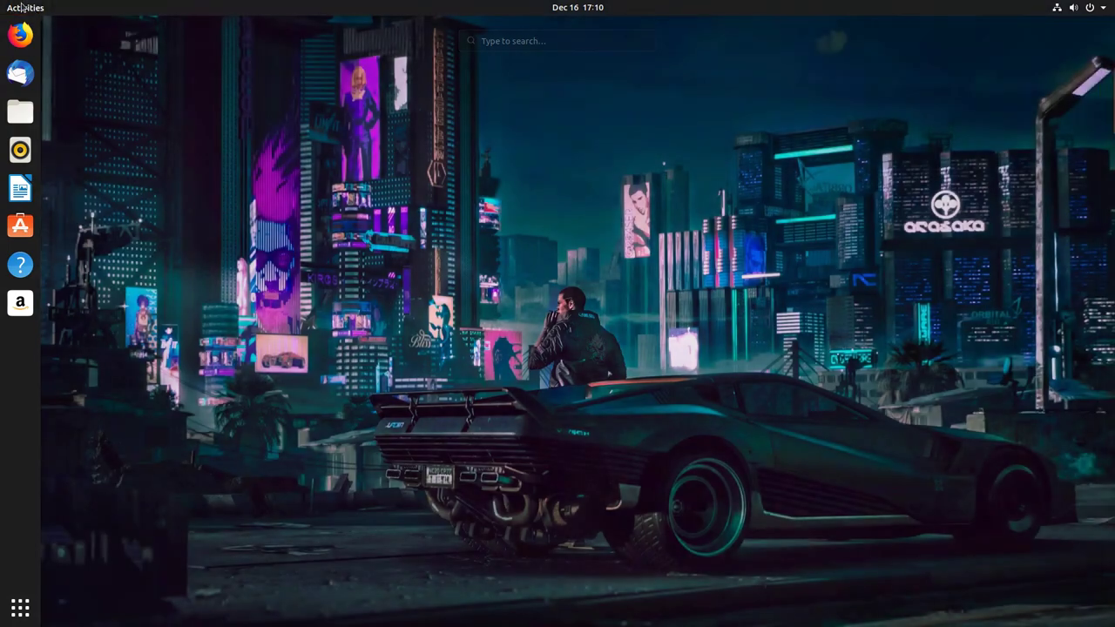
- Launch Firefox, Files, Rhythmbox and LibreOffice Writer
click(21, 33)
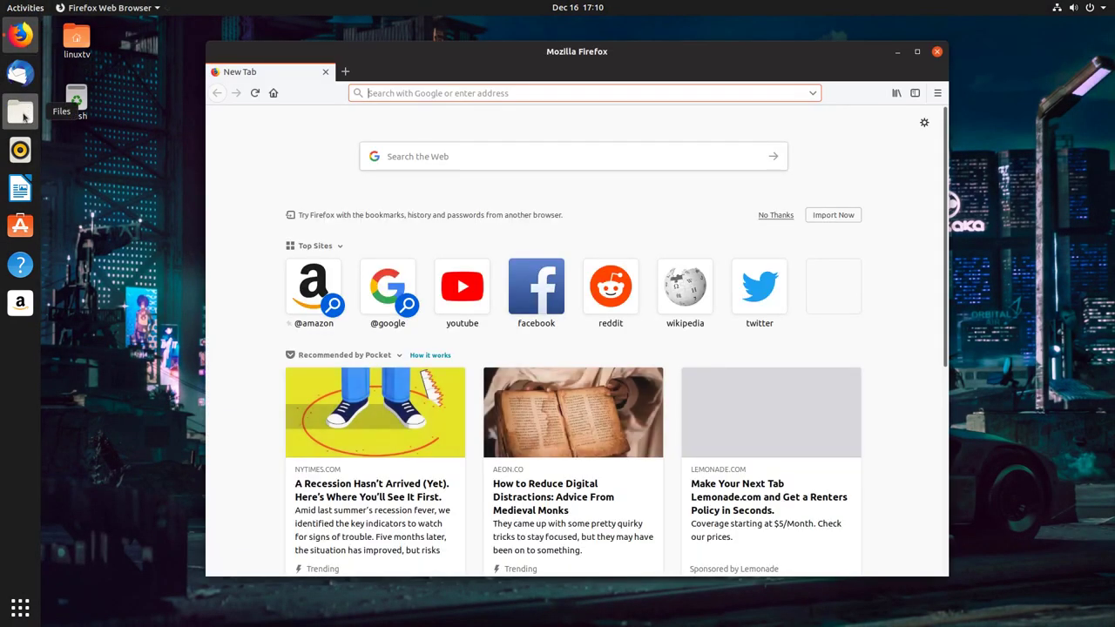
click(21, 111)
click(21, 149)
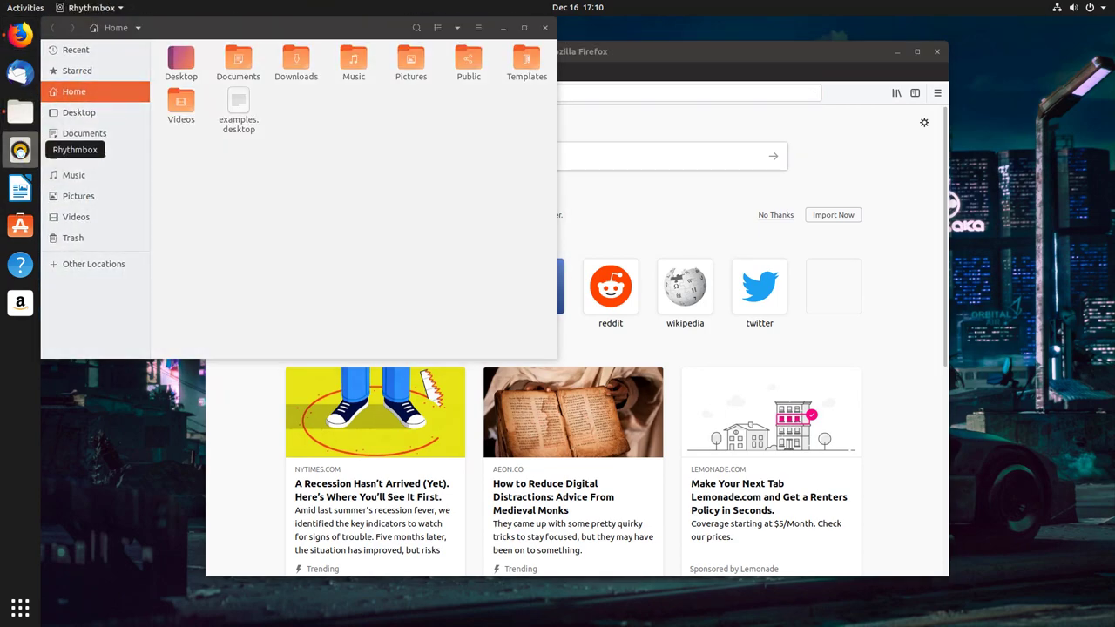
click(20, 188)
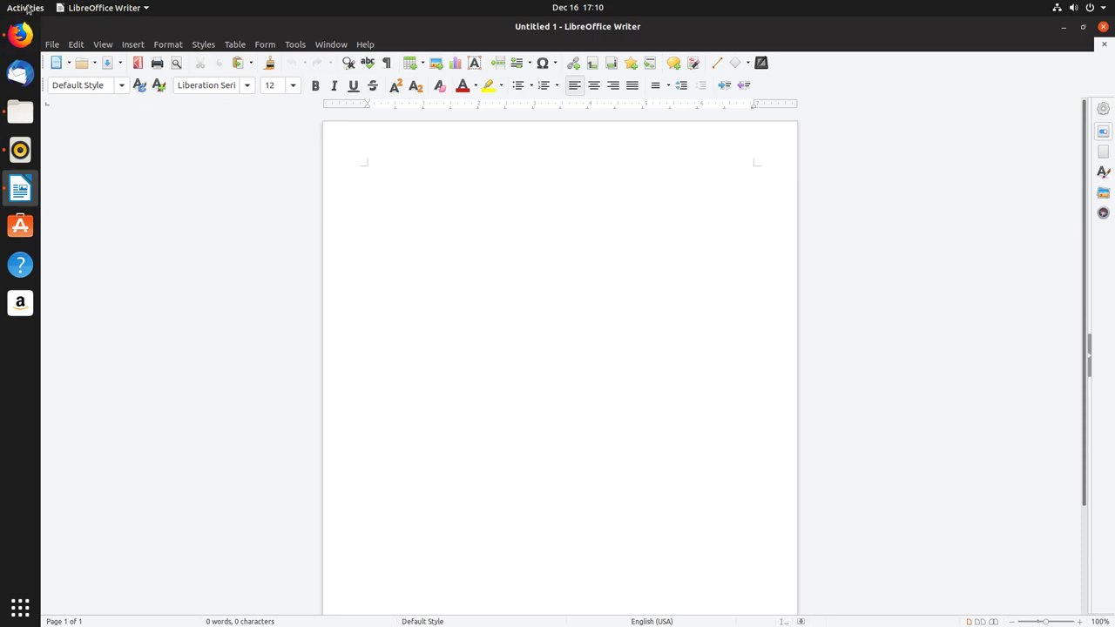
- Display all open windows in the Activities overview, leave it and bring it up again
click(26, 8)
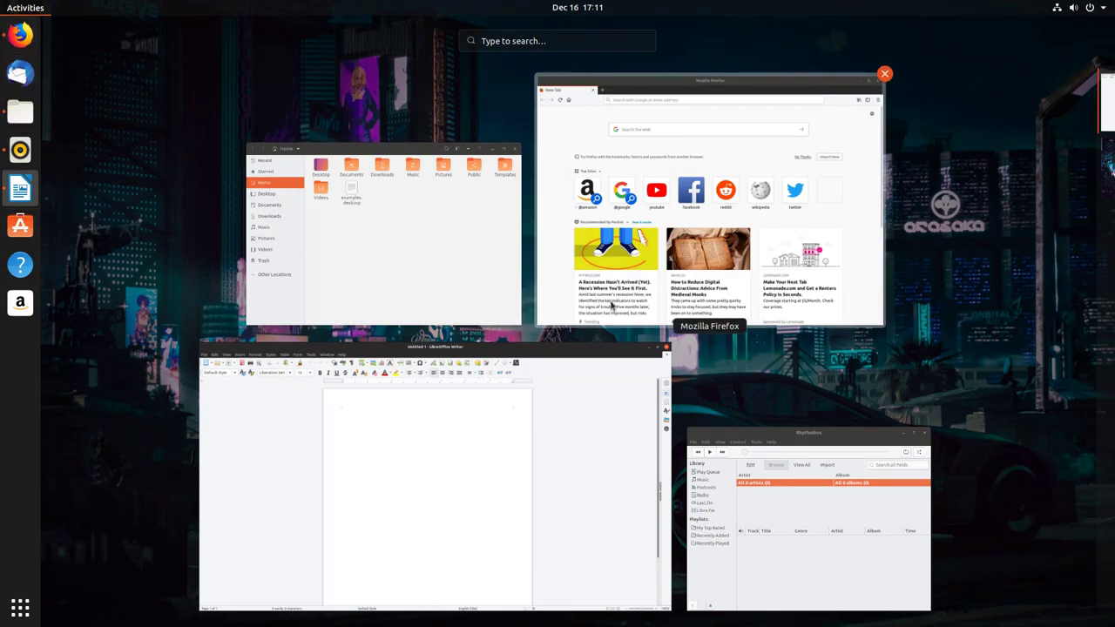
click(734, 376)
key(super)
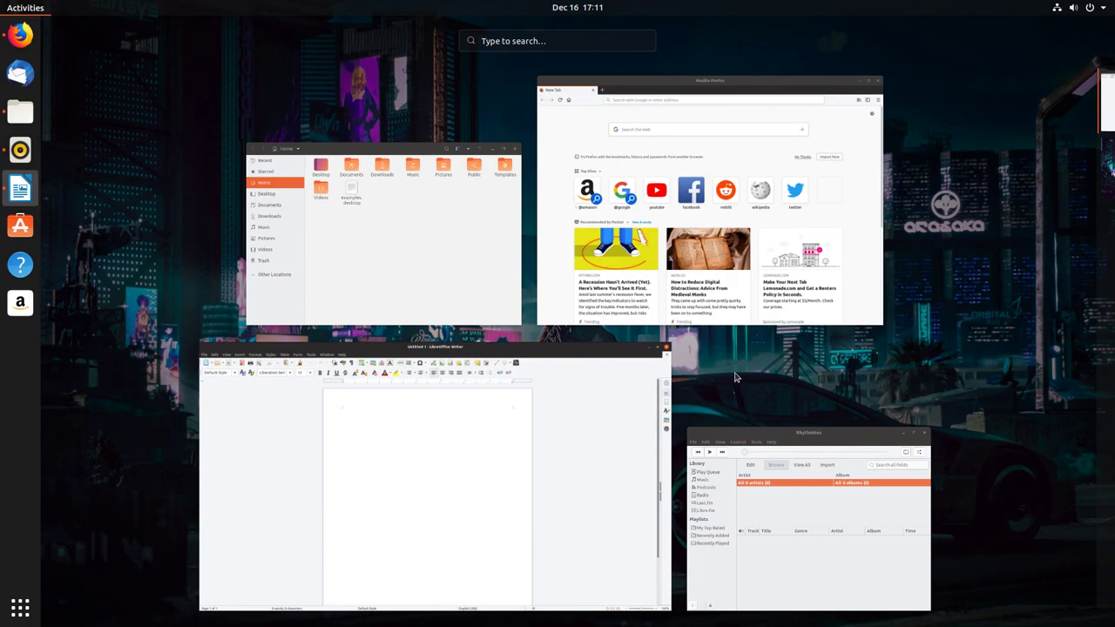
- Leave the Activities overview, bring the Files window to the front through it, and do the same for Rhythmbox
click(735, 376)
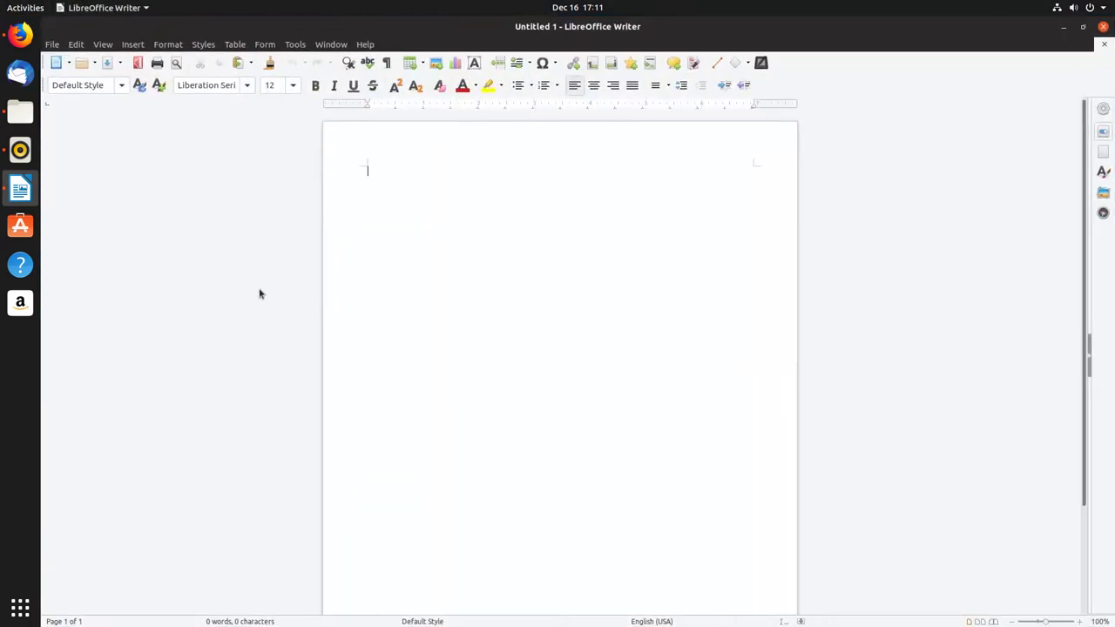
key(super)
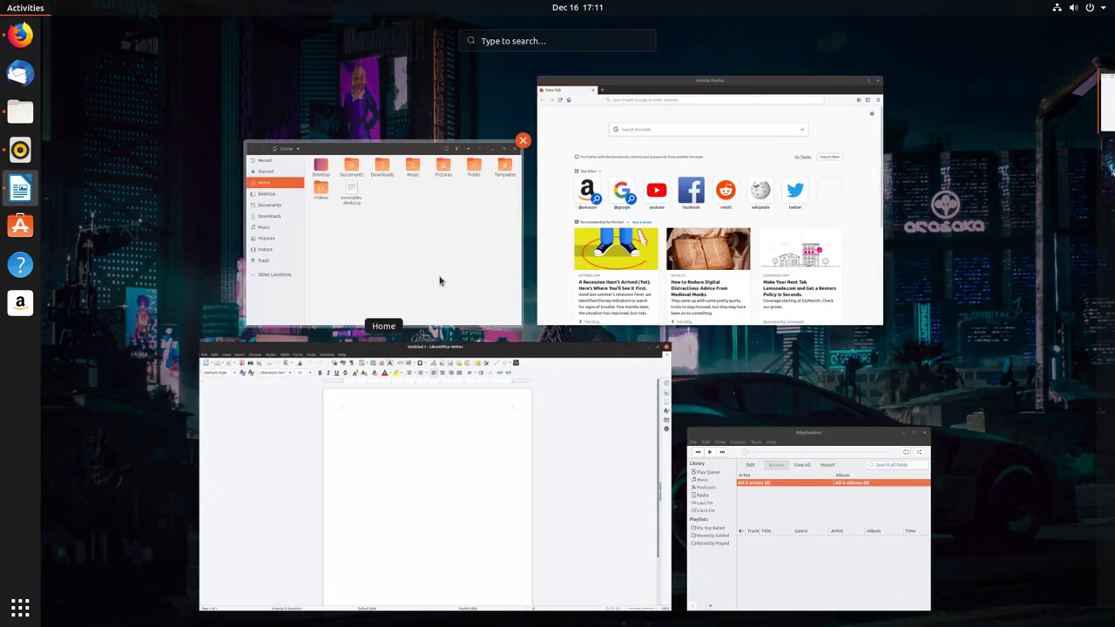
click(441, 277)
key(super)
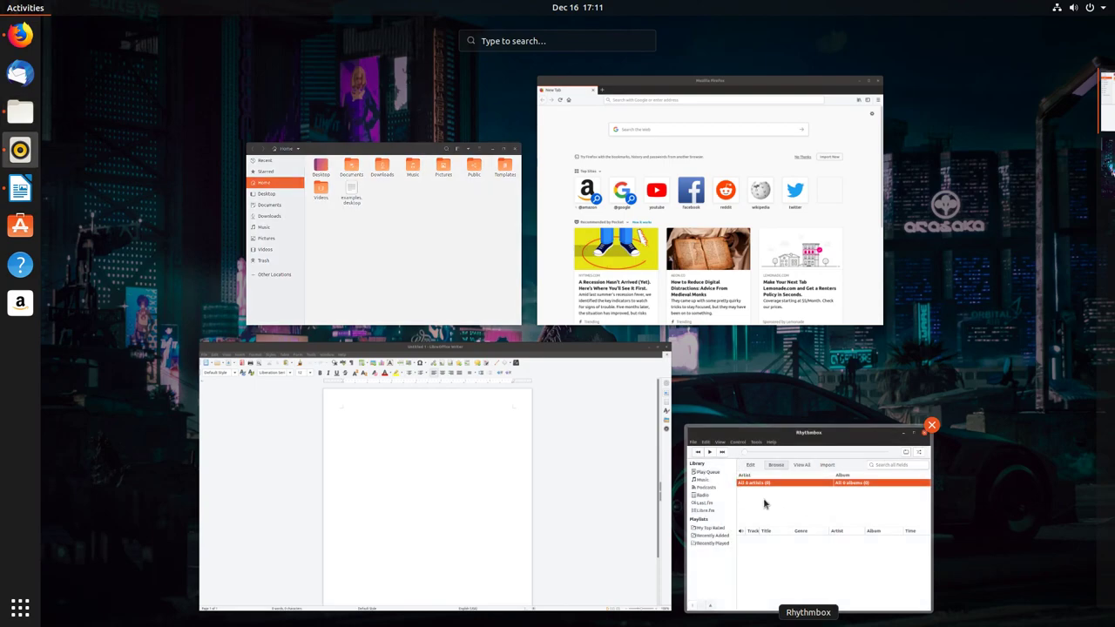
click(795, 496)
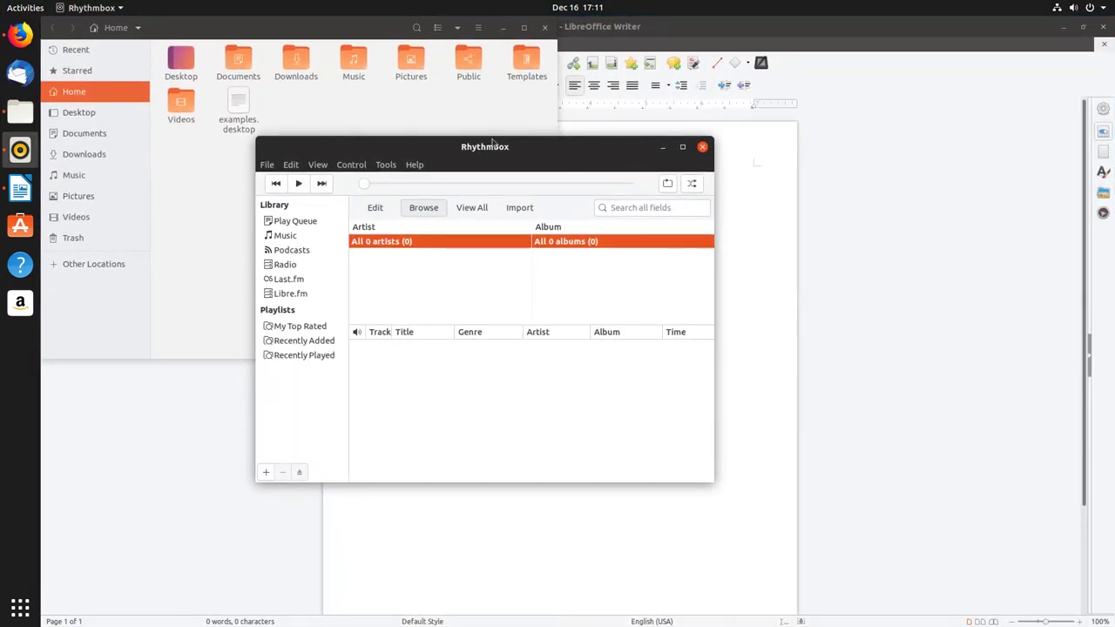
- Reposition the Rhythmbox and Files windows over the desktop and bring the LibreOffice Writer window to the front
drag(460, 146, 543, 152)
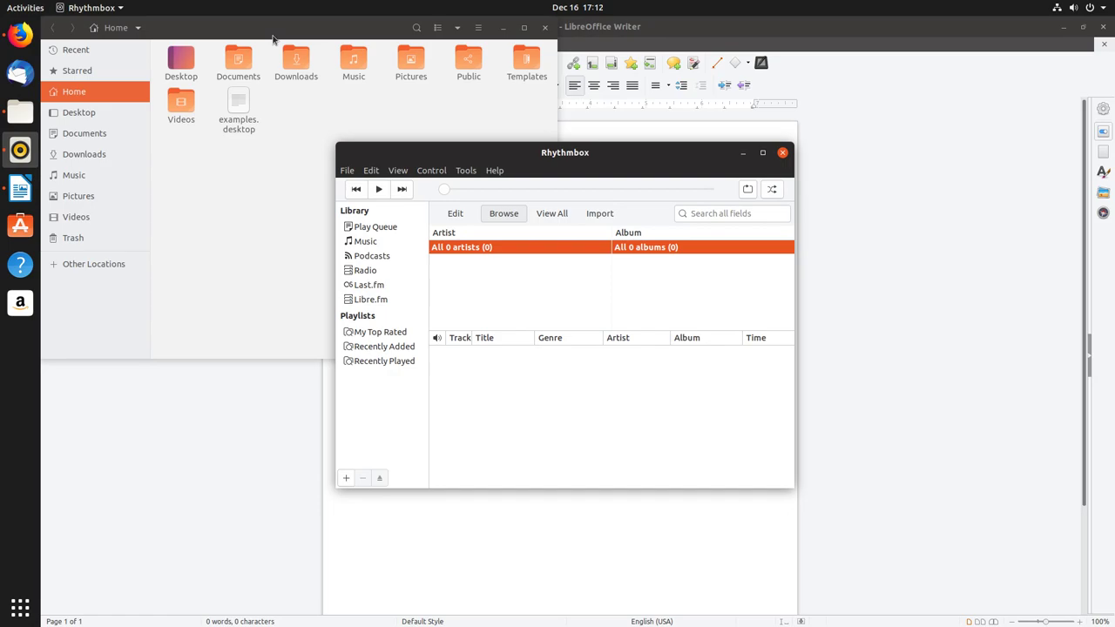
click(273, 39)
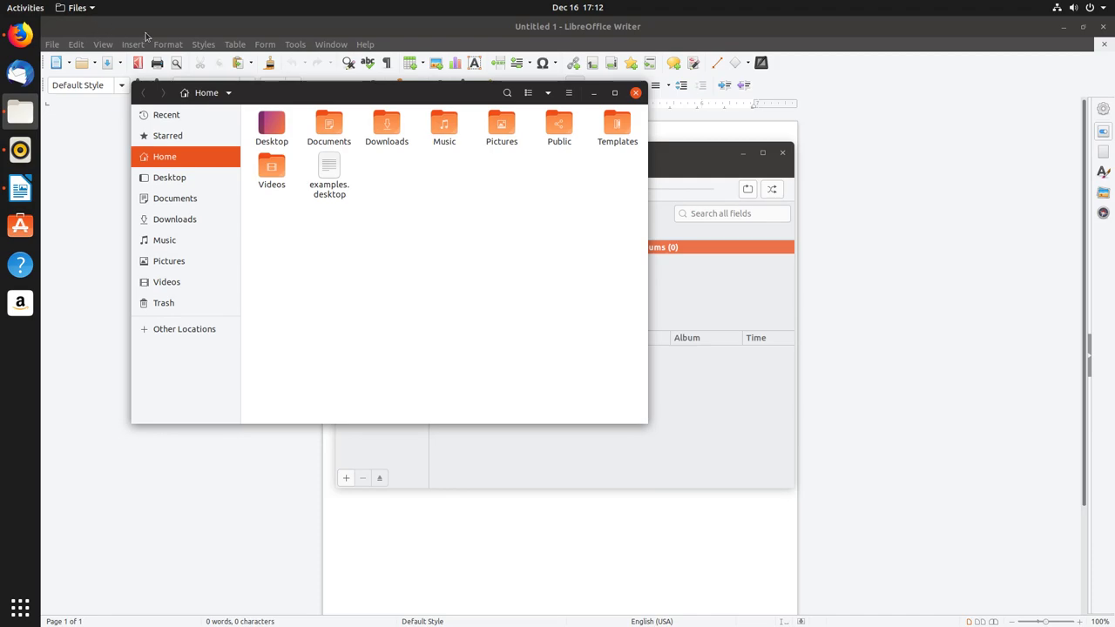
drag(308, 102, 371, 126)
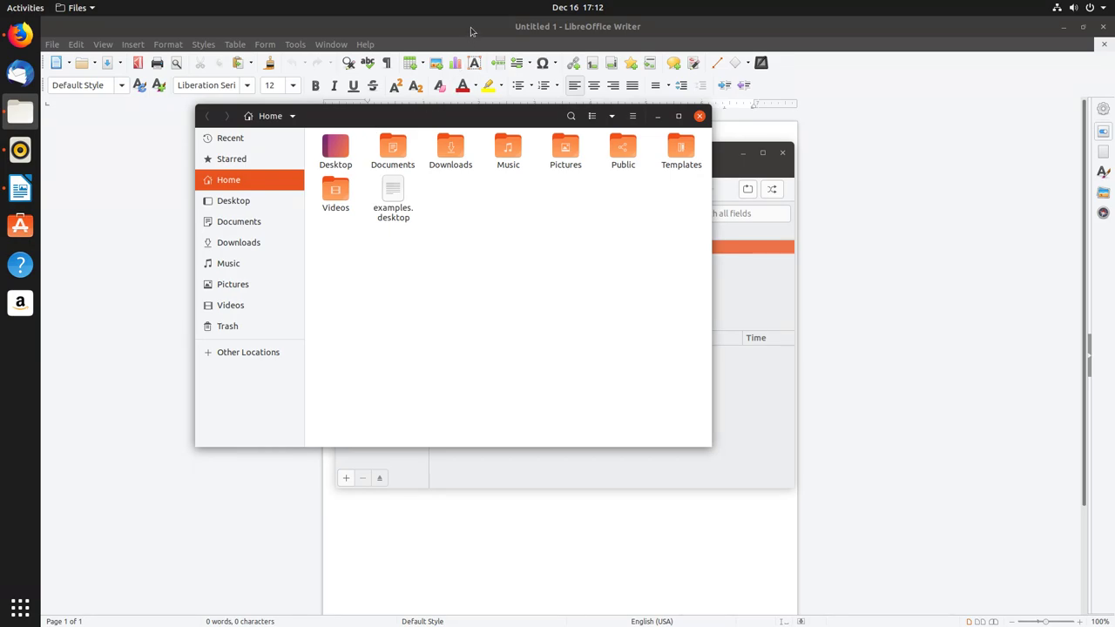
click(193, 35)
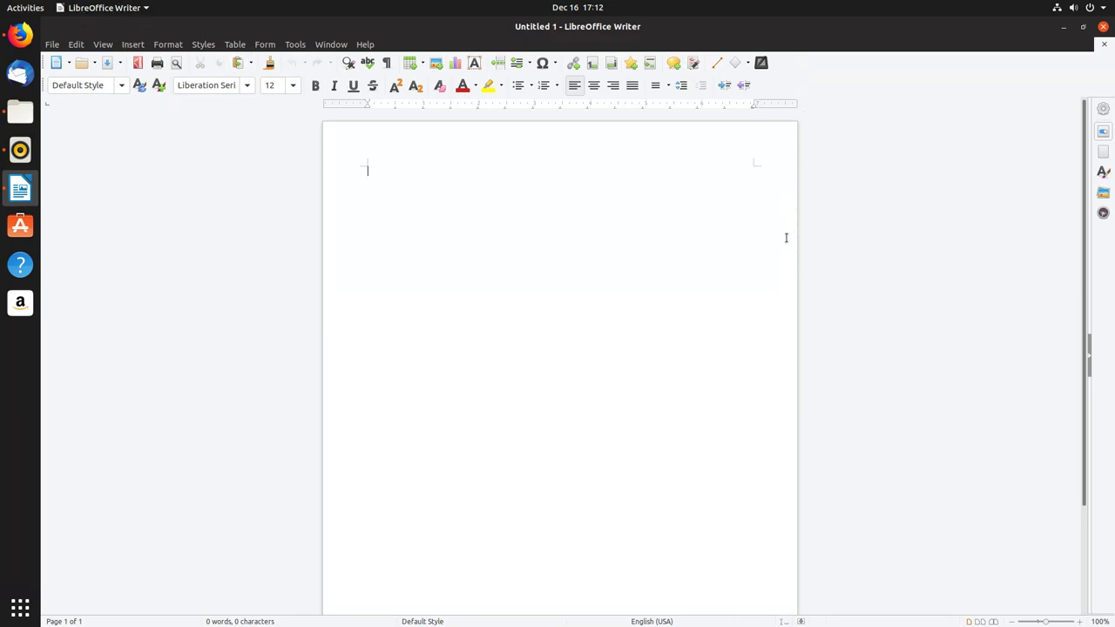
- Close the Firefox, Files, LibreOffice Writer and Rhythmbox windows from the Activities overview
key(super)
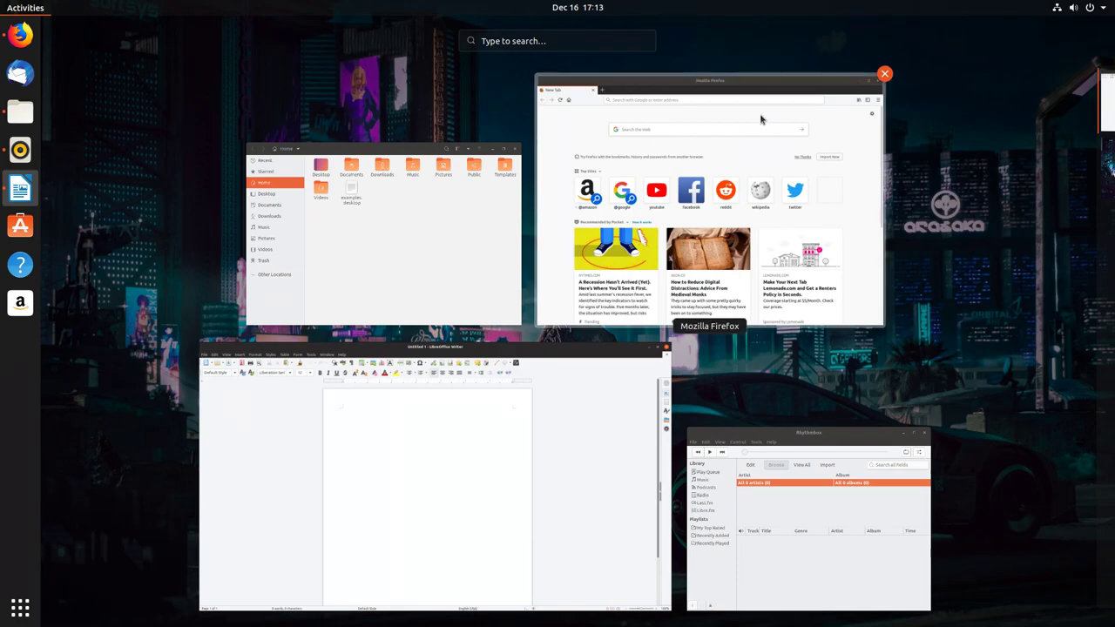
click(668, 58)
key(super)
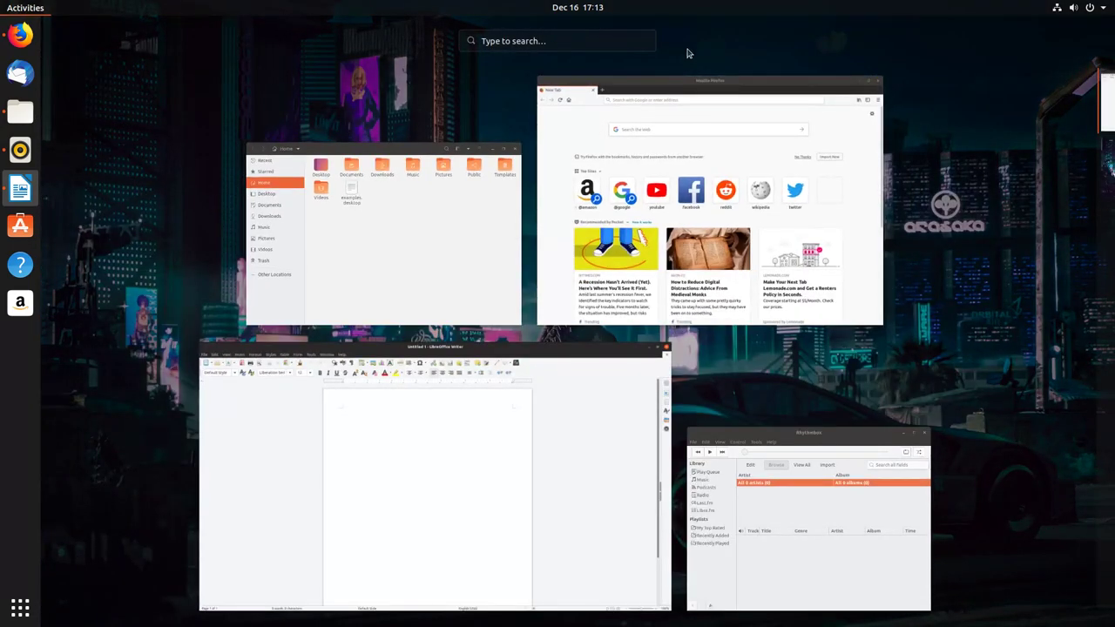
click(882, 77)
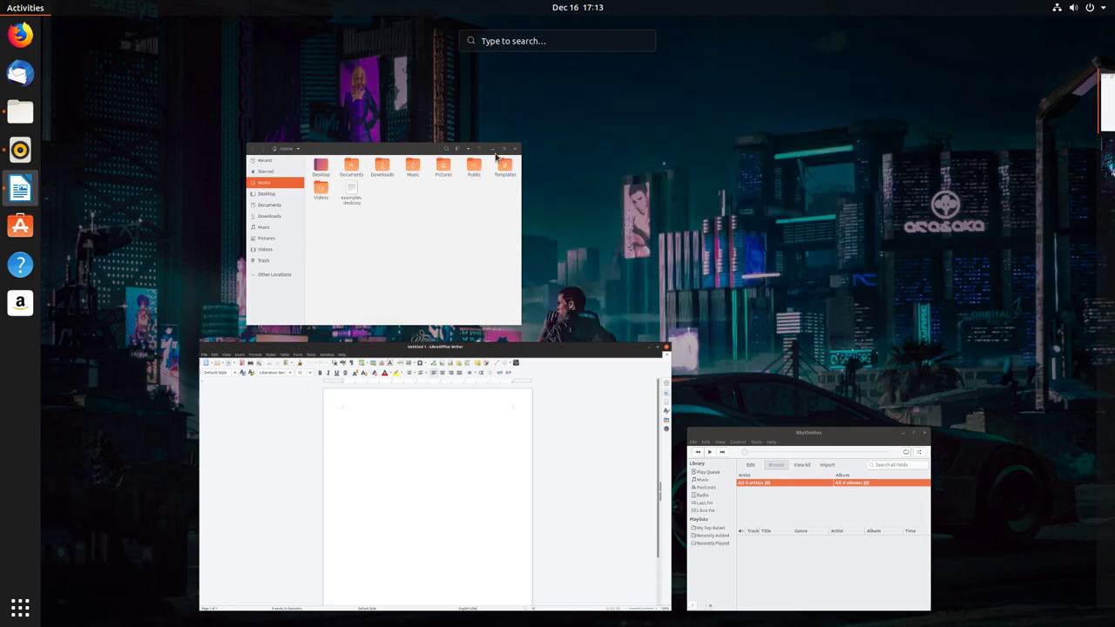
click(522, 142)
click(668, 347)
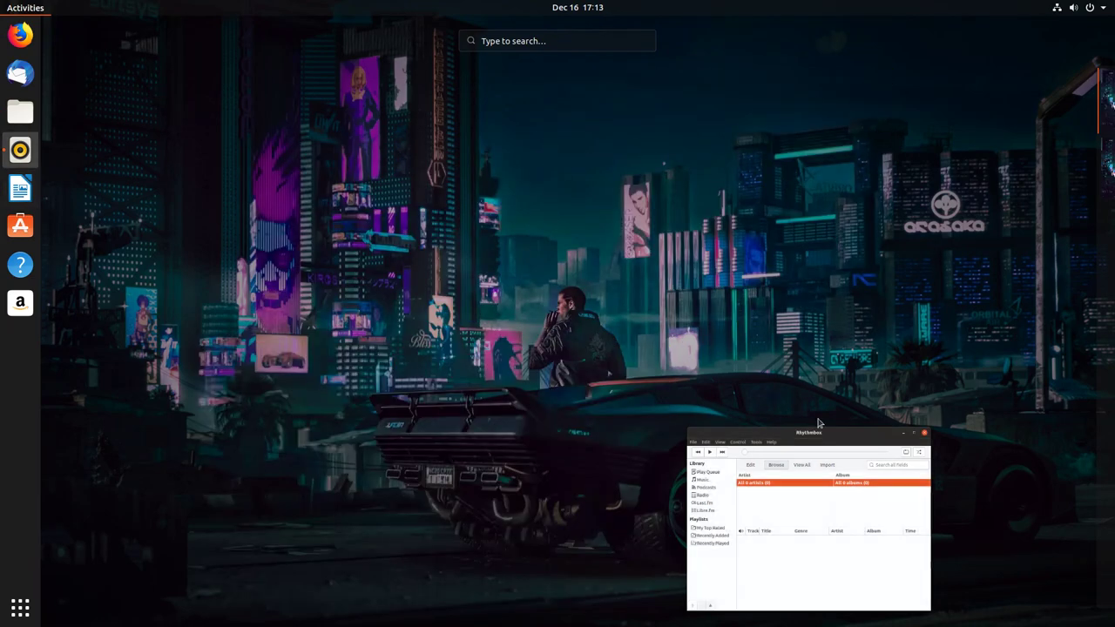
click(930, 426)
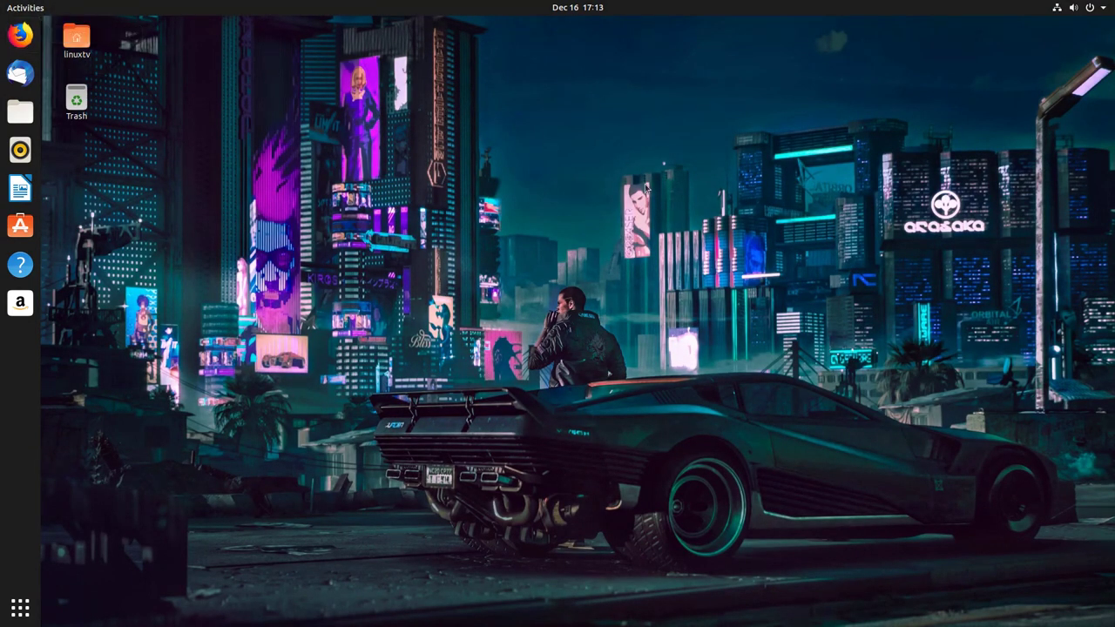
- Search the Activities overview for "fire" and launch the Firefox web browser from the result
key(super)
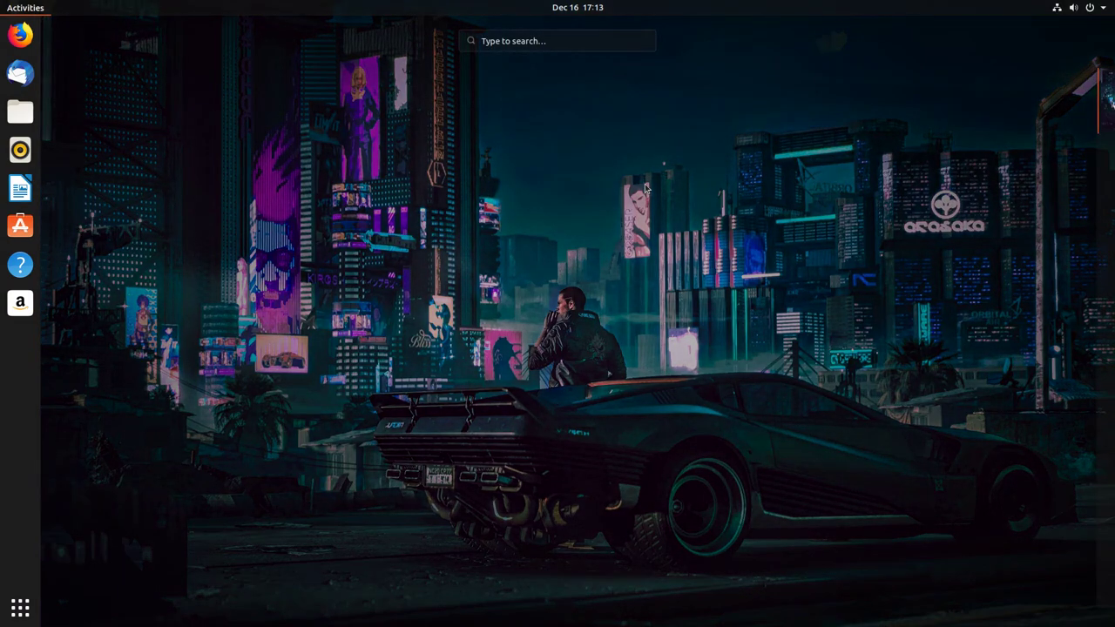
text(fl)
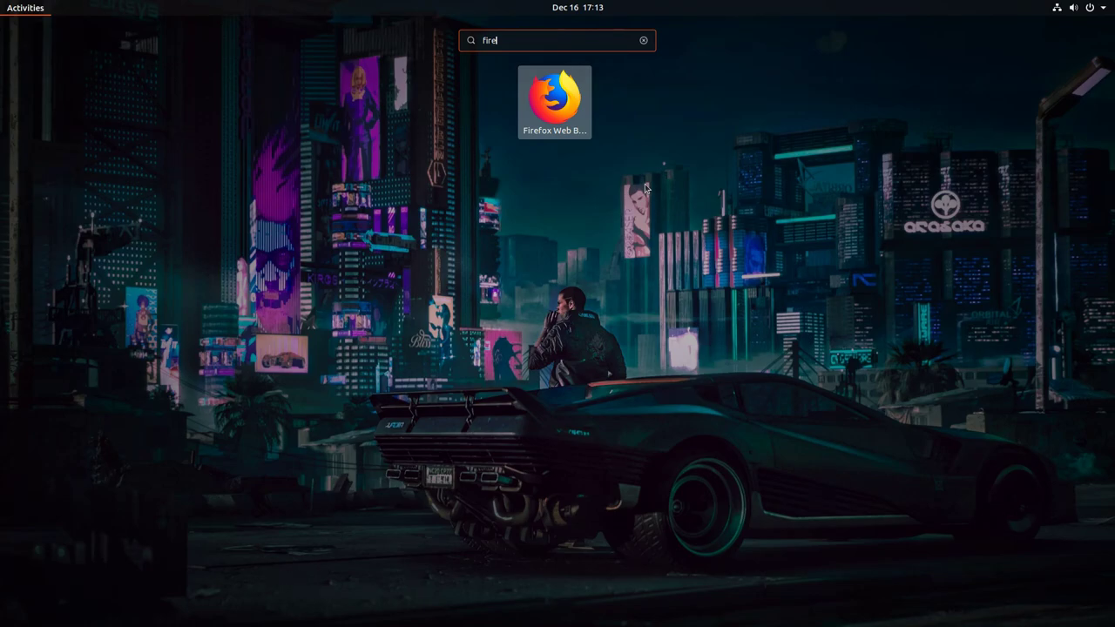
key(Return)
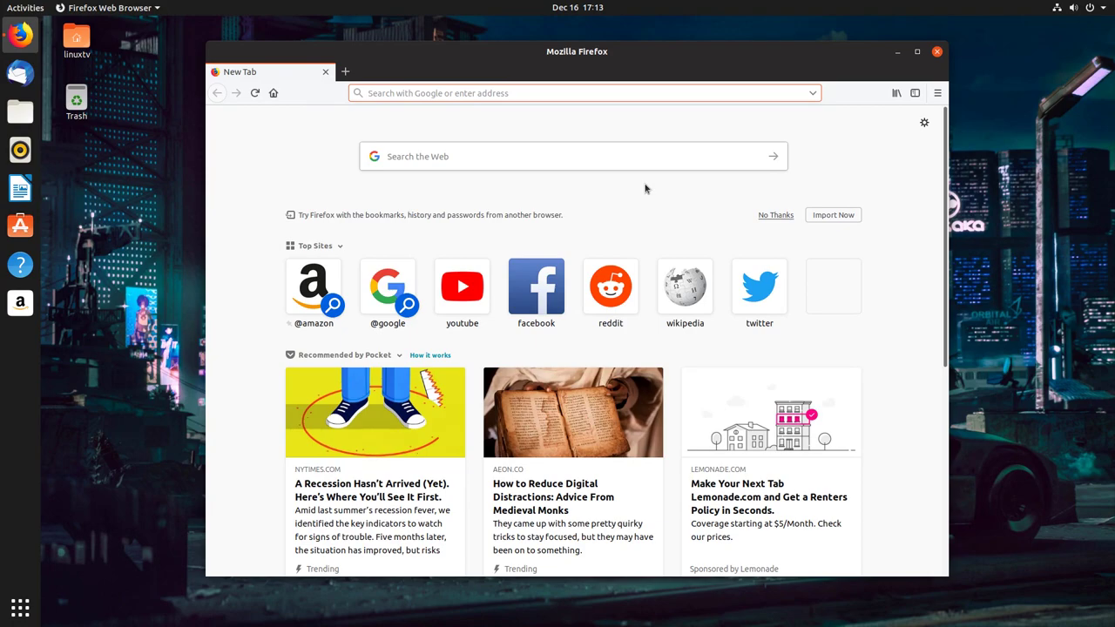
- Search the Activities overview for "set" to launch Settings, and close both the Settings and Firefox windows
key(super)
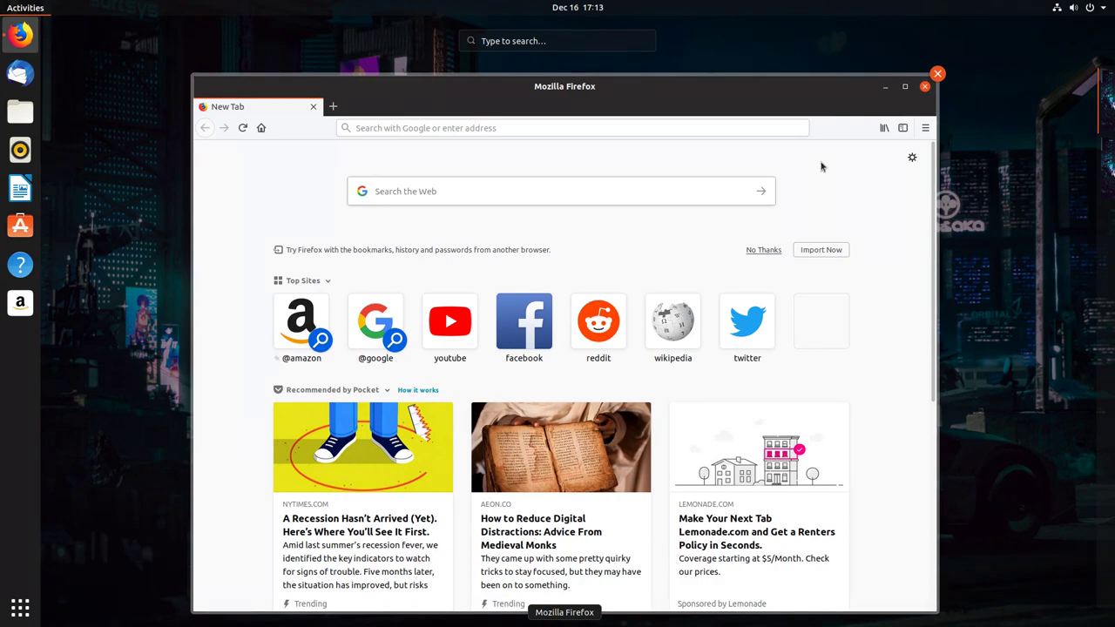
text(s)
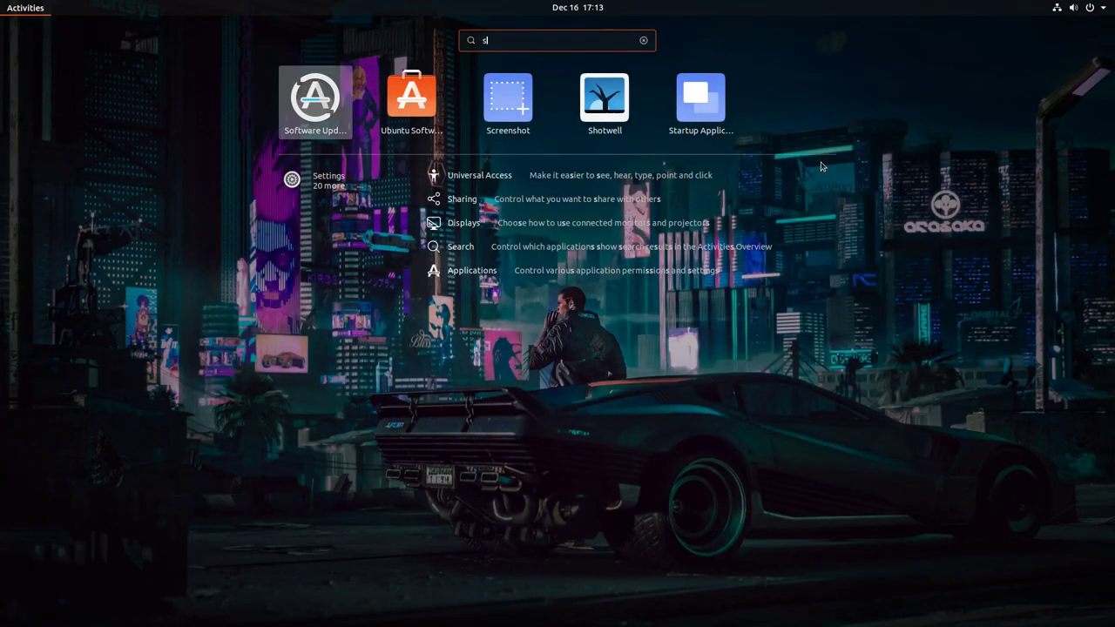
text(et)
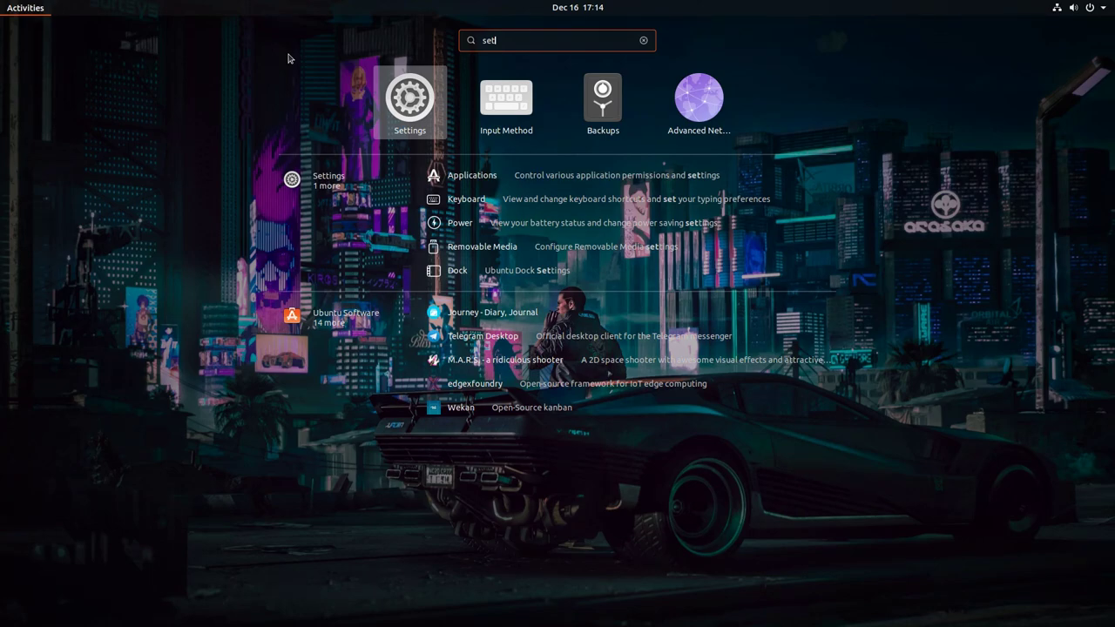
key(Return)
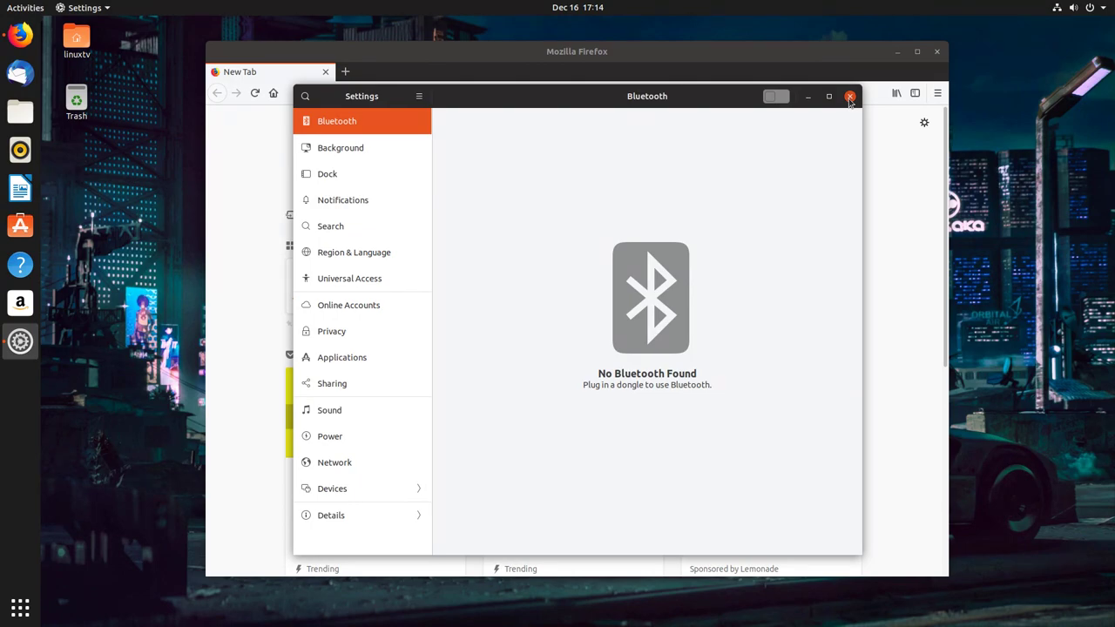
click(850, 97)
click(937, 52)
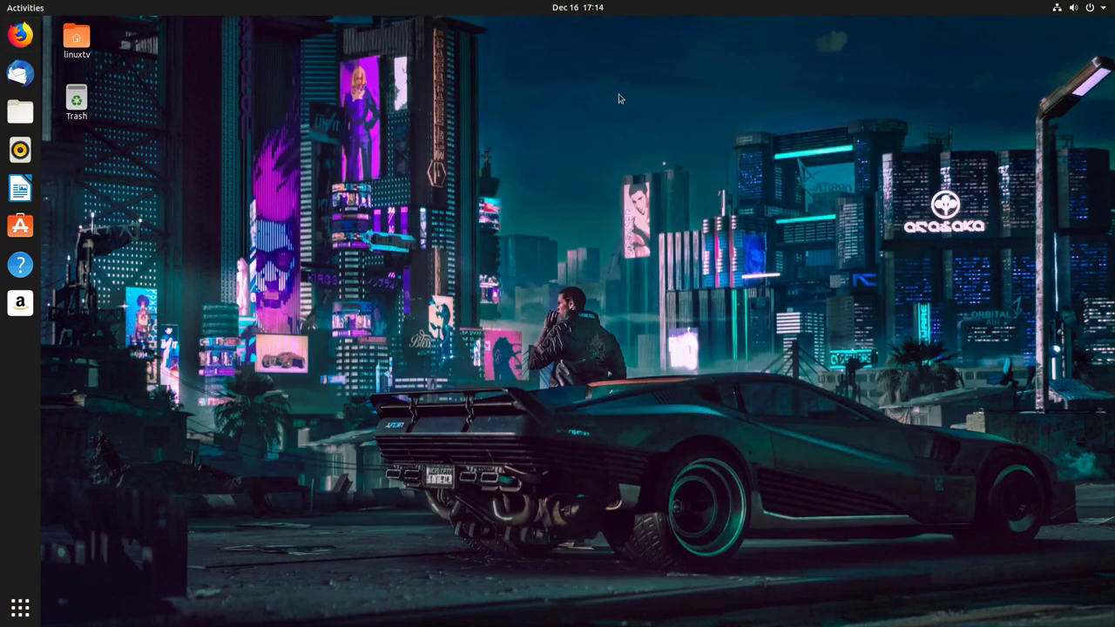
- Search the Activities overview for "network", move the selection through the application, settings and software results, and return to the desktop
key(super)
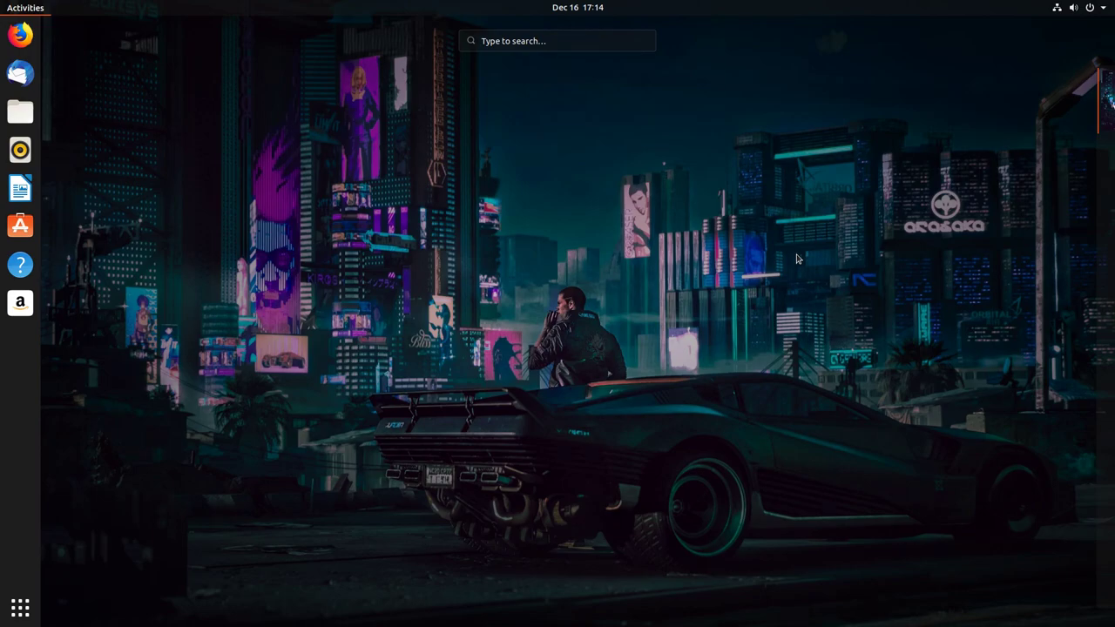
text(network)
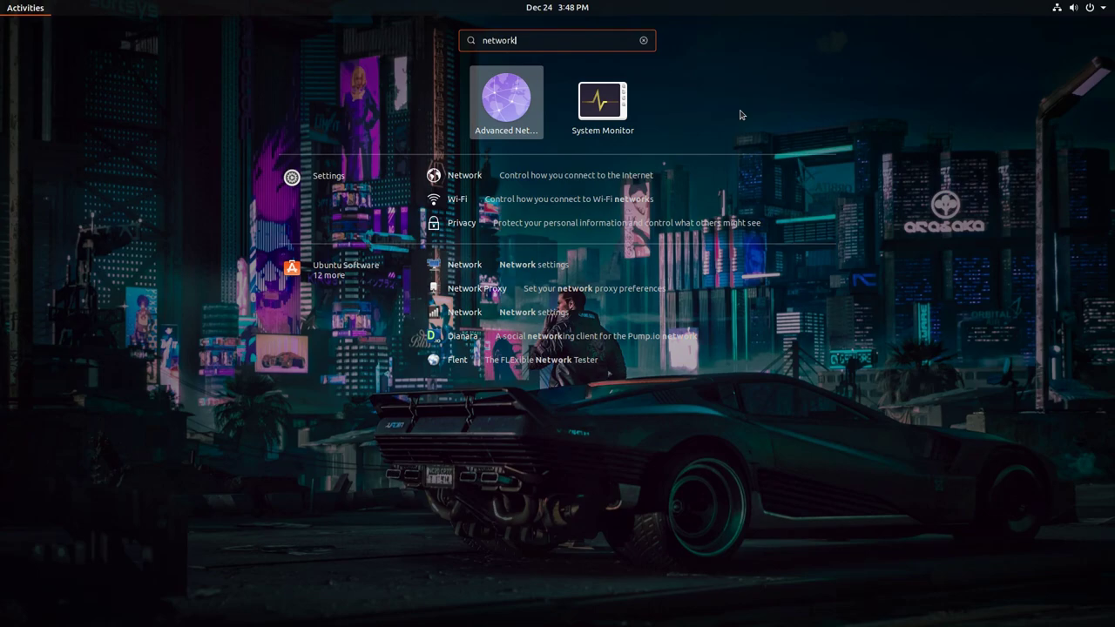
key(Down)
key(Down)
key(Down)
key(Down)
key(Down)
key(Down)
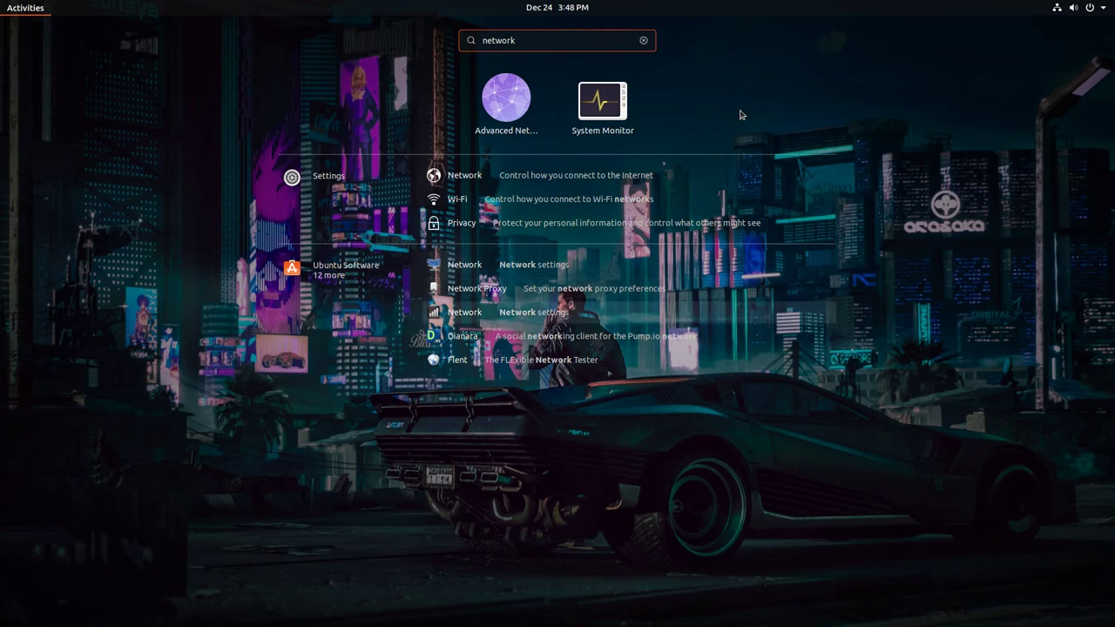
key(Down)
key(Down)
key(Down)
key(Down)
key(Down)
key(Down)
key(Up)
key(Up)
key(Up)
key(Up)
key(Up)
key(Up)
key(Down)
key(Down)
key(Left)
key(Right)
key(Left)
key(Right)
key(Up)
key(Left)
key(Down)
key(Right)
key(Up)
key(Up)
key(Up)
key(Up)
key(Left)
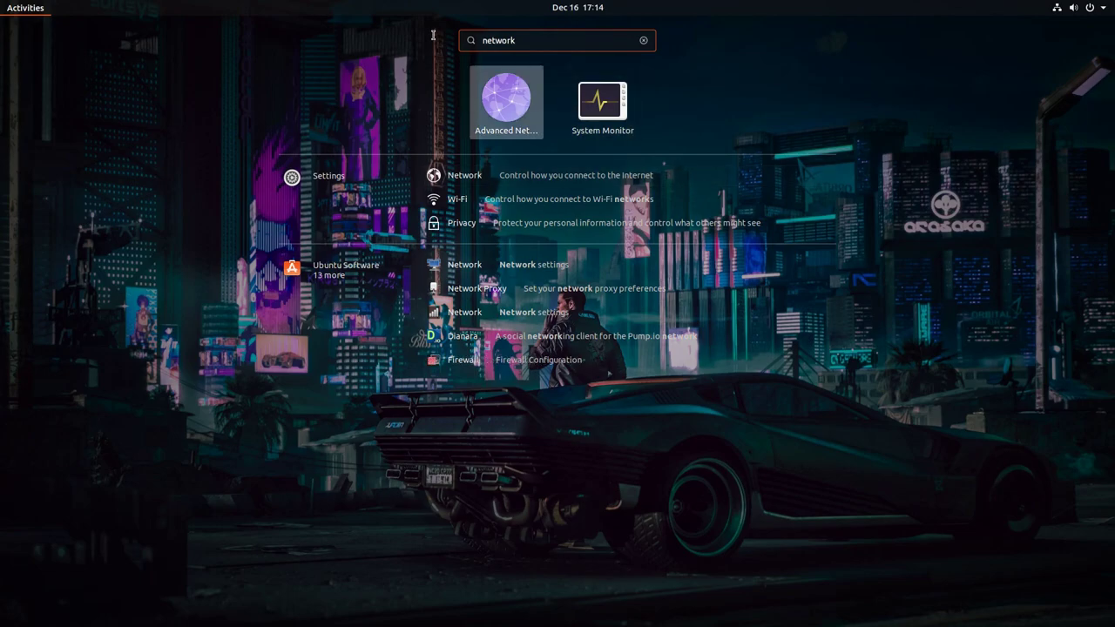
key(Escape)
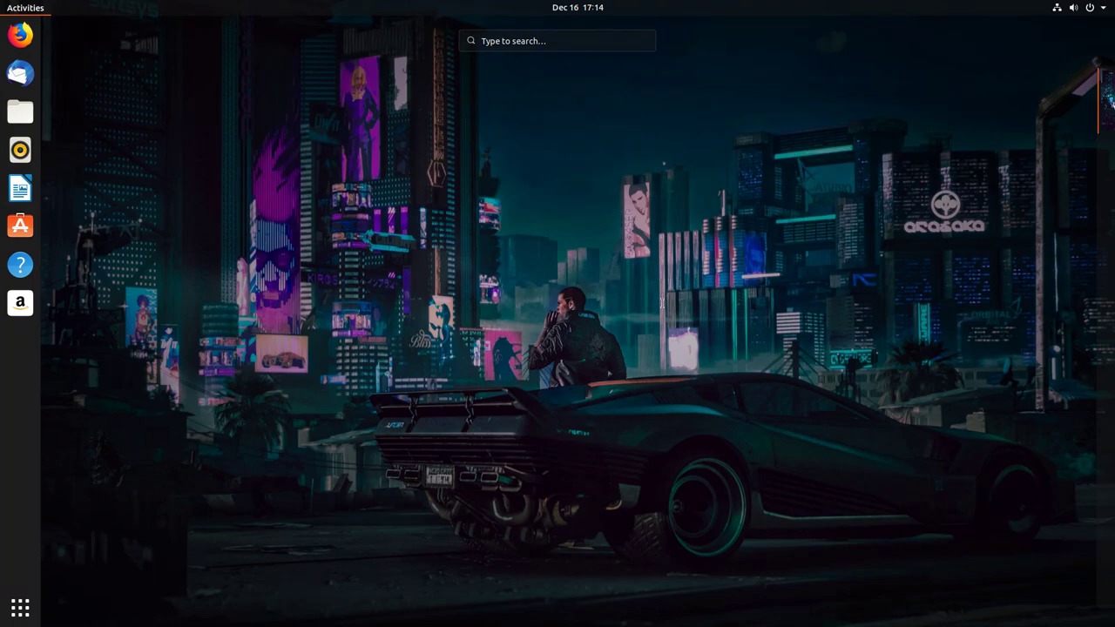
key(super)
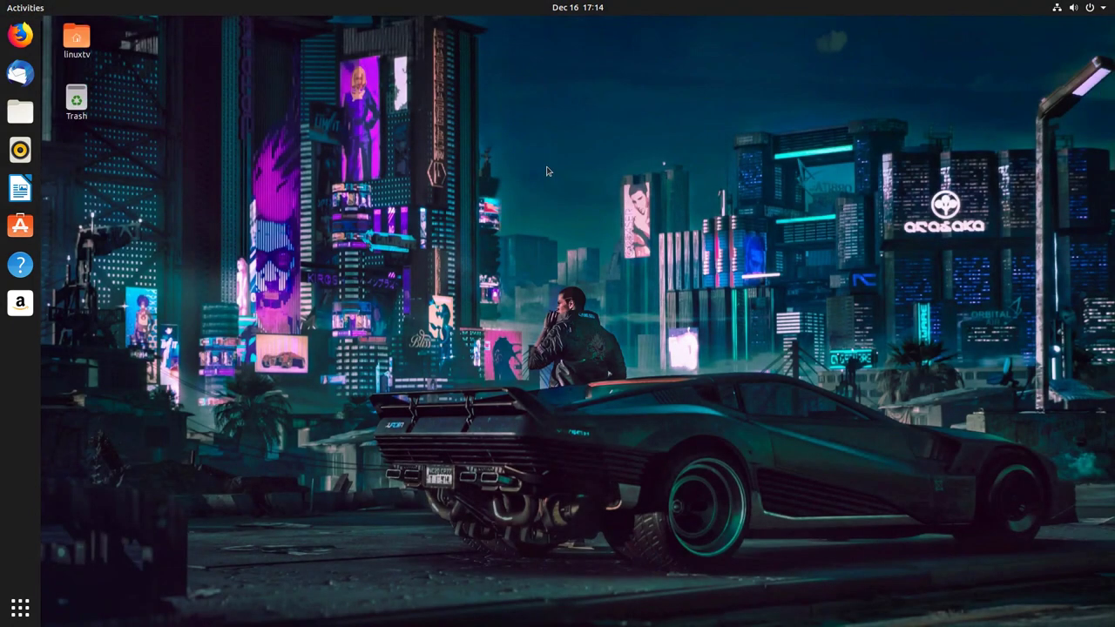
- Reveal the workspace thumbnails in the Activities overview and return to the empty desktop
key(super)
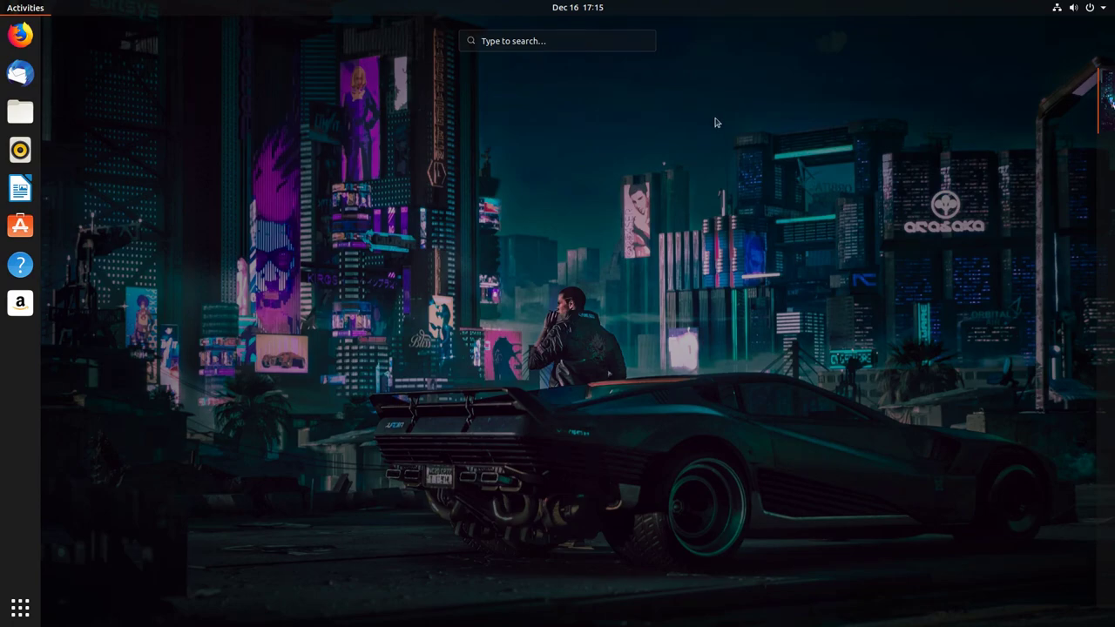
mouse_move(1108, 266)
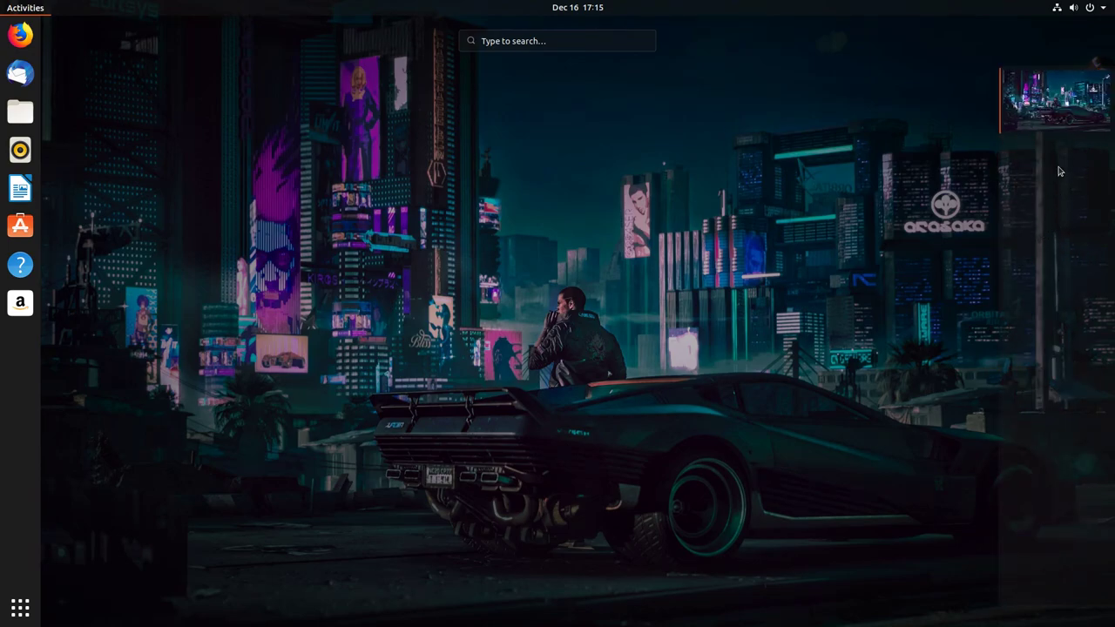
click(636, 187)
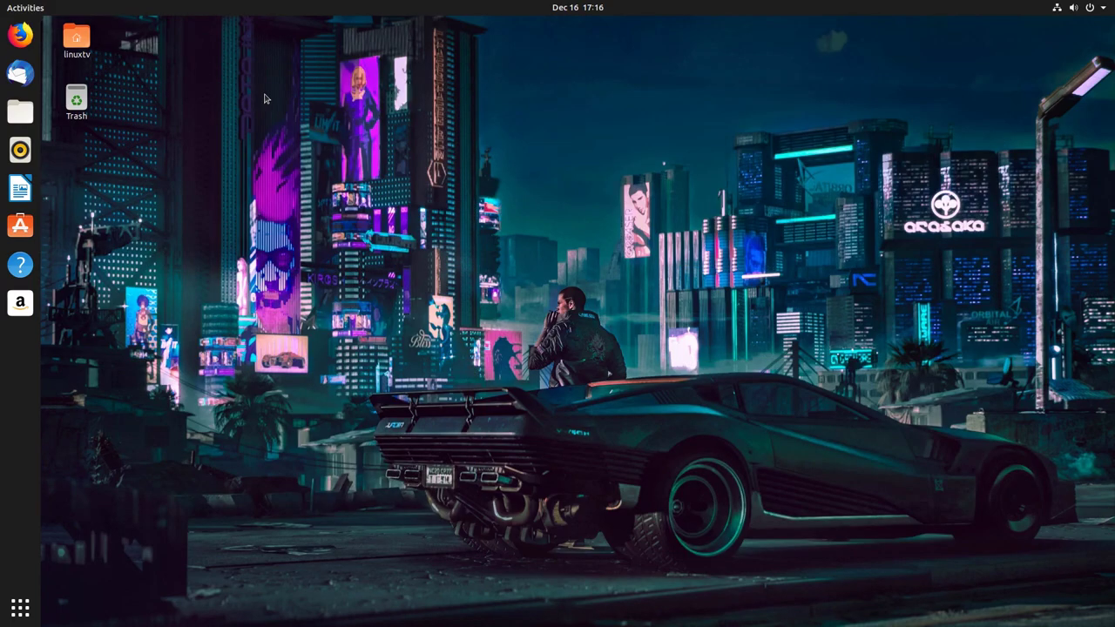
- Launch Files from the Activities overview and open Firefox alongside it
key(super)
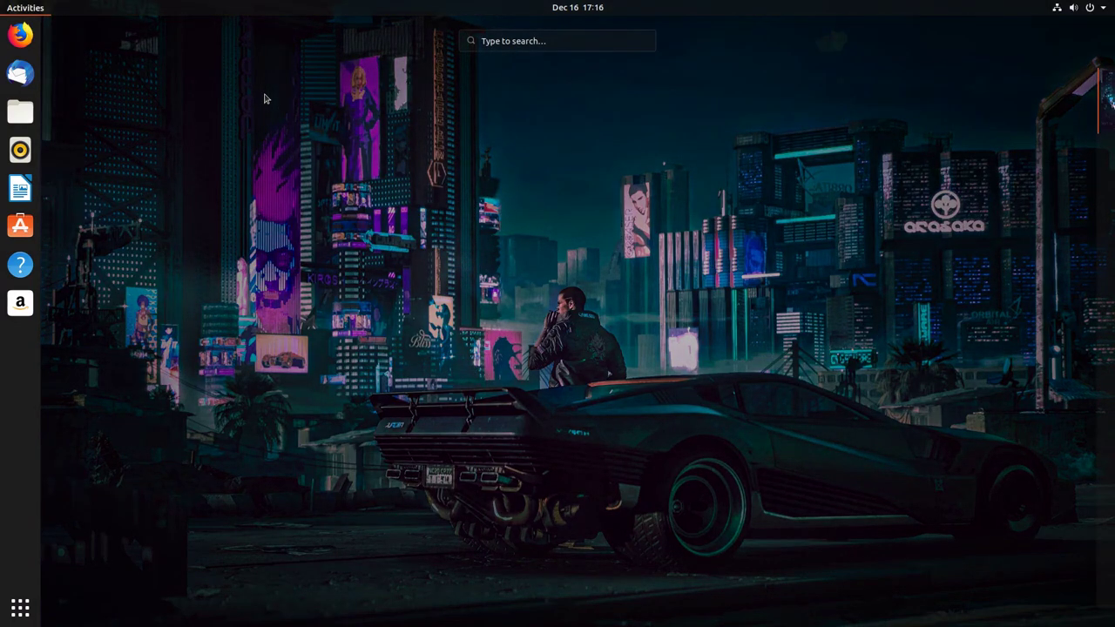
click(20, 112)
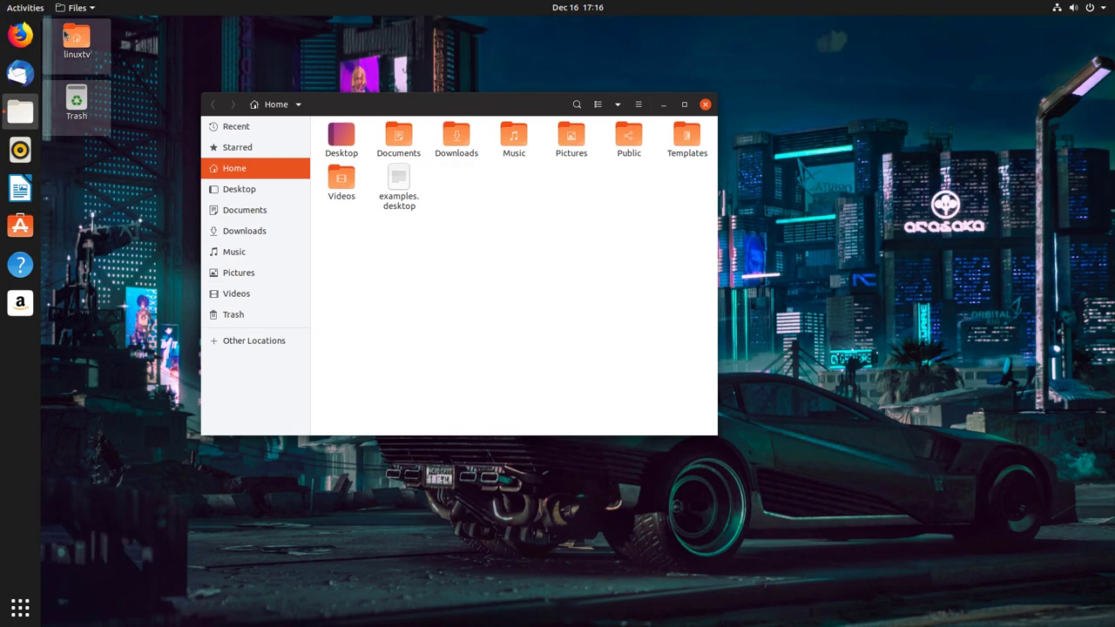
click(18, 39)
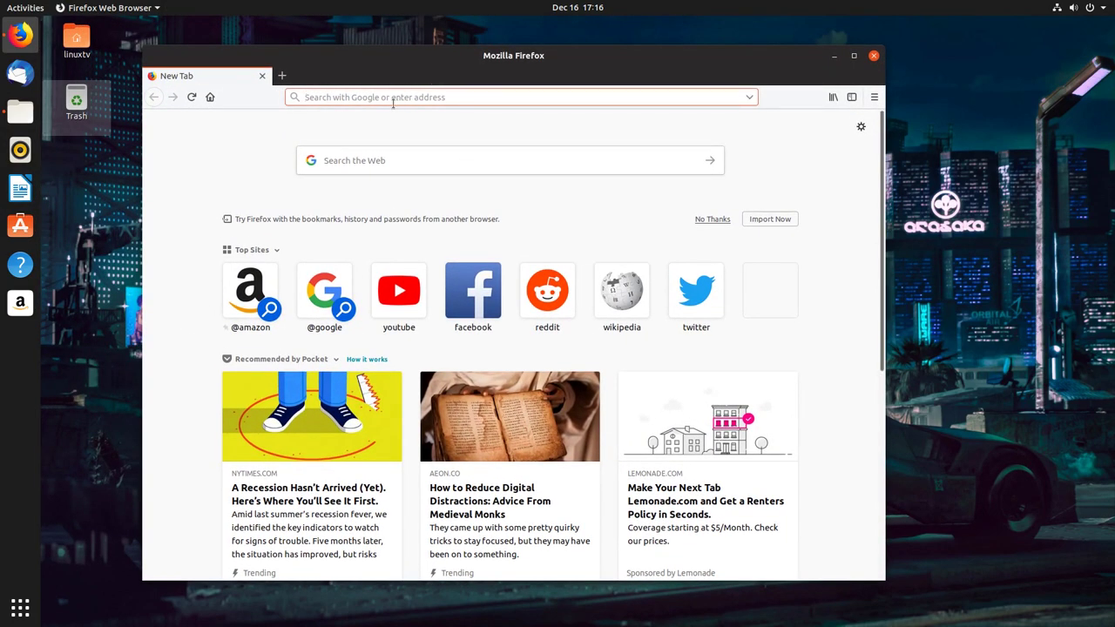
- Bring the Files window in front of Firefox, open its Documents folder and move the window farther into the Firefox window
click(19, 112)
double_click(412, 139)
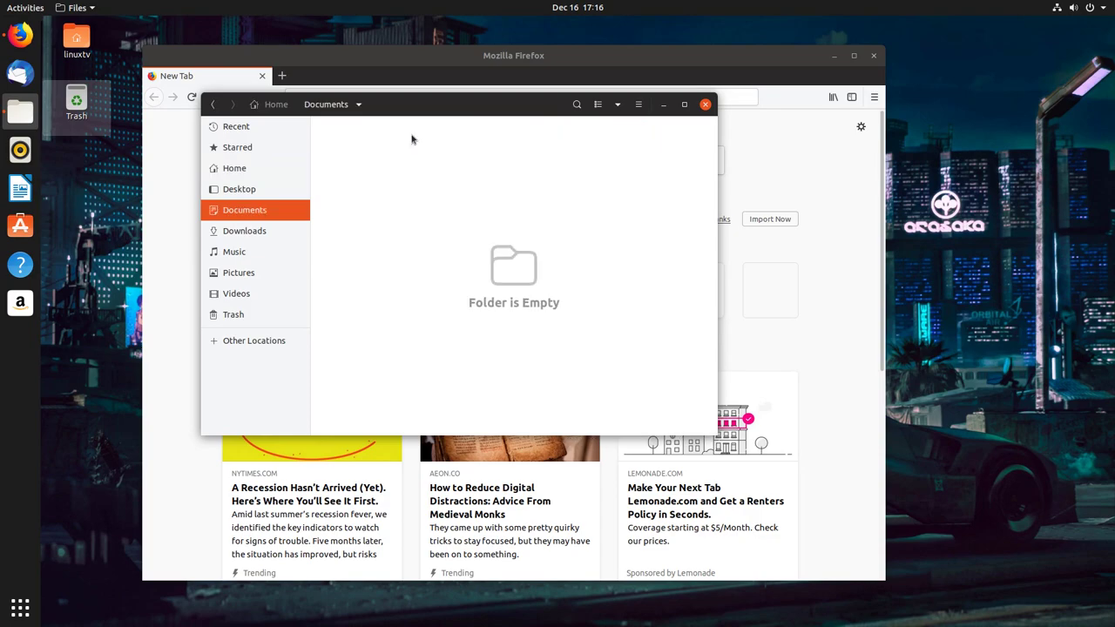
drag(438, 98, 499, 135)
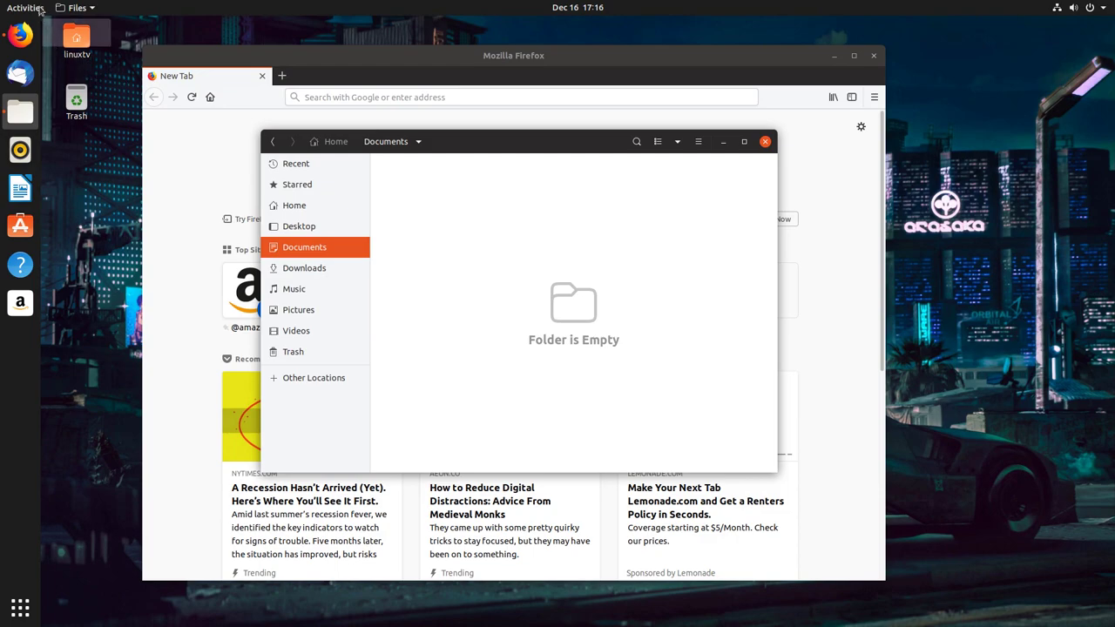
- Switch to the empty second workspace from the Activities overview, launch Ubuntu Software there and open its Games category
click(35, 7)
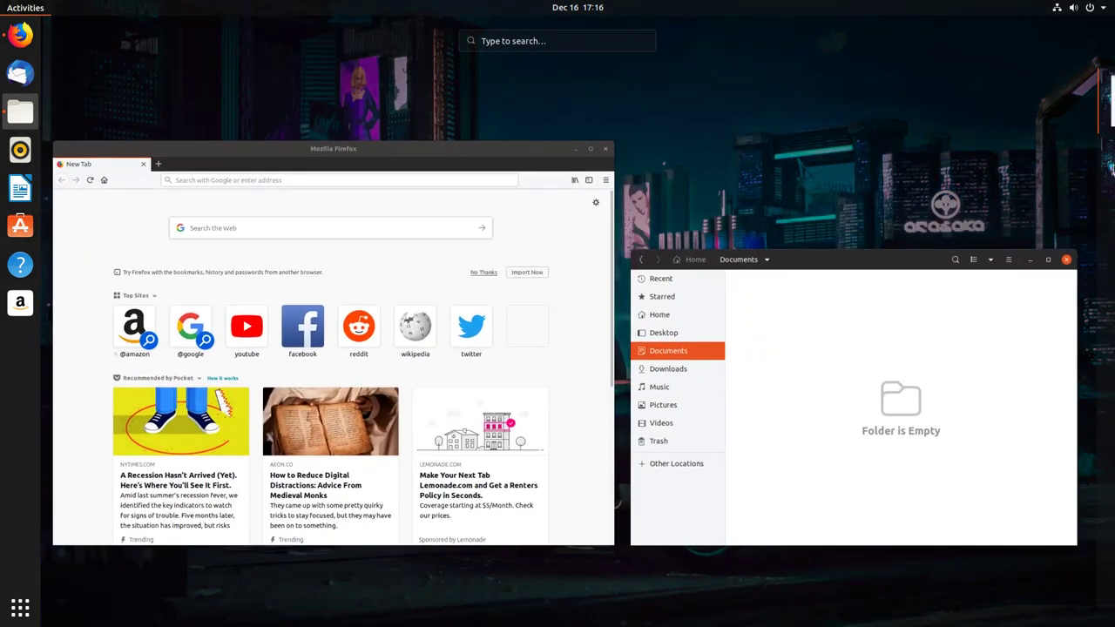
mouse_move(1111, 162)
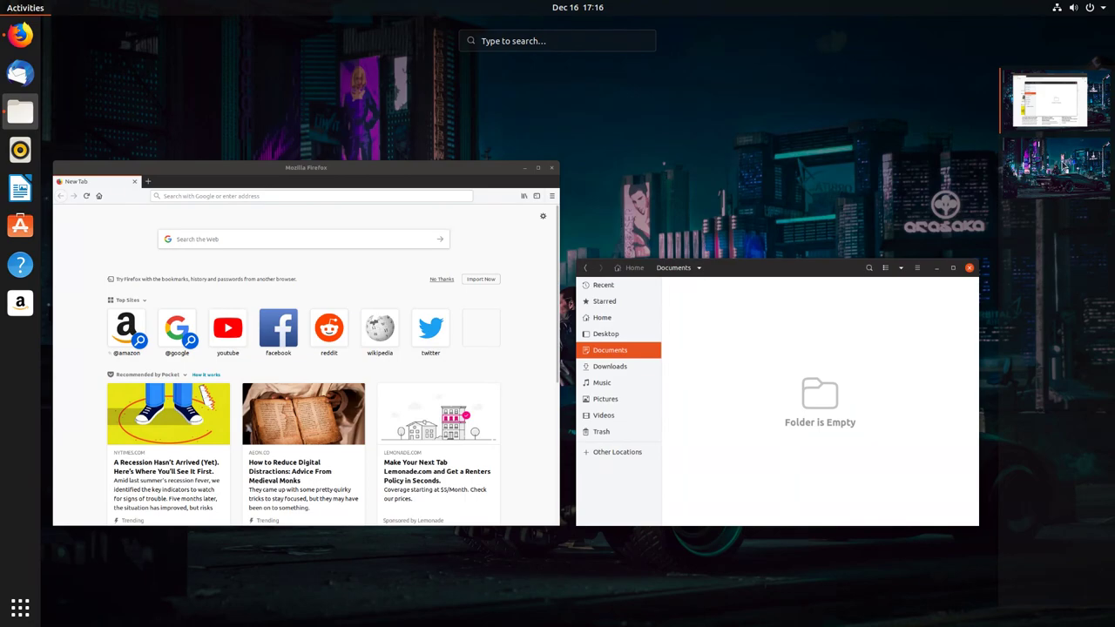
click(1055, 165)
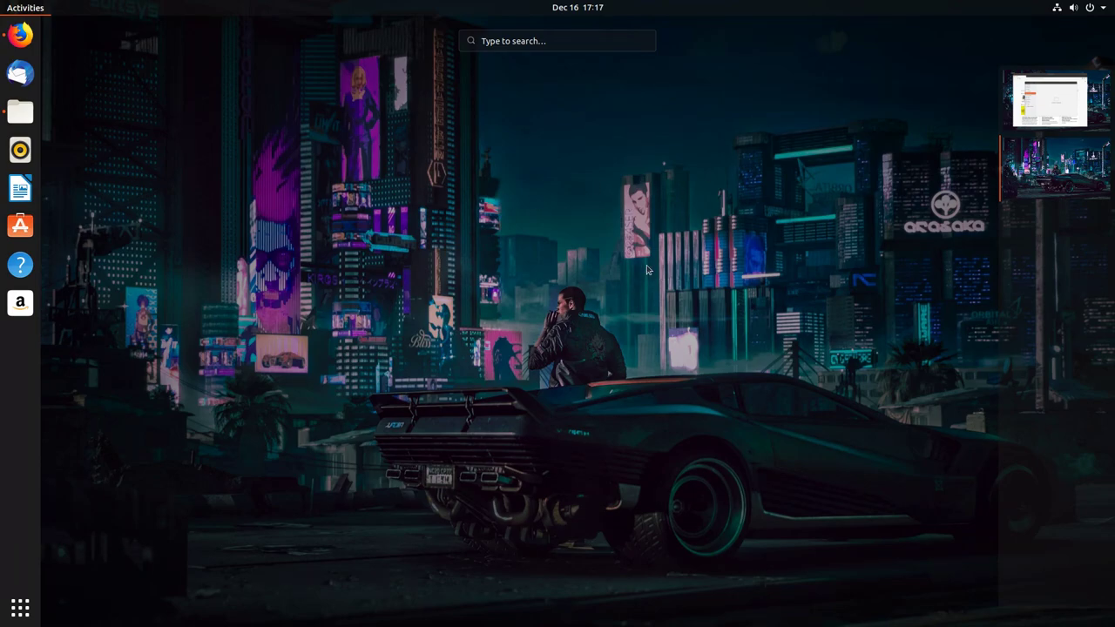
click(21, 227)
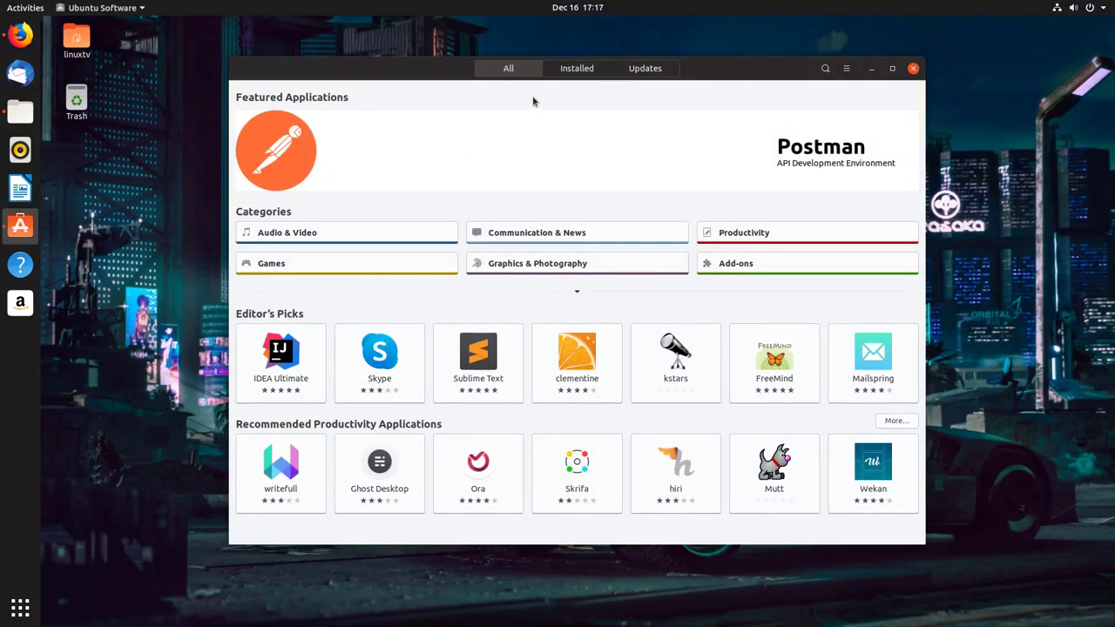
click(311, 266)
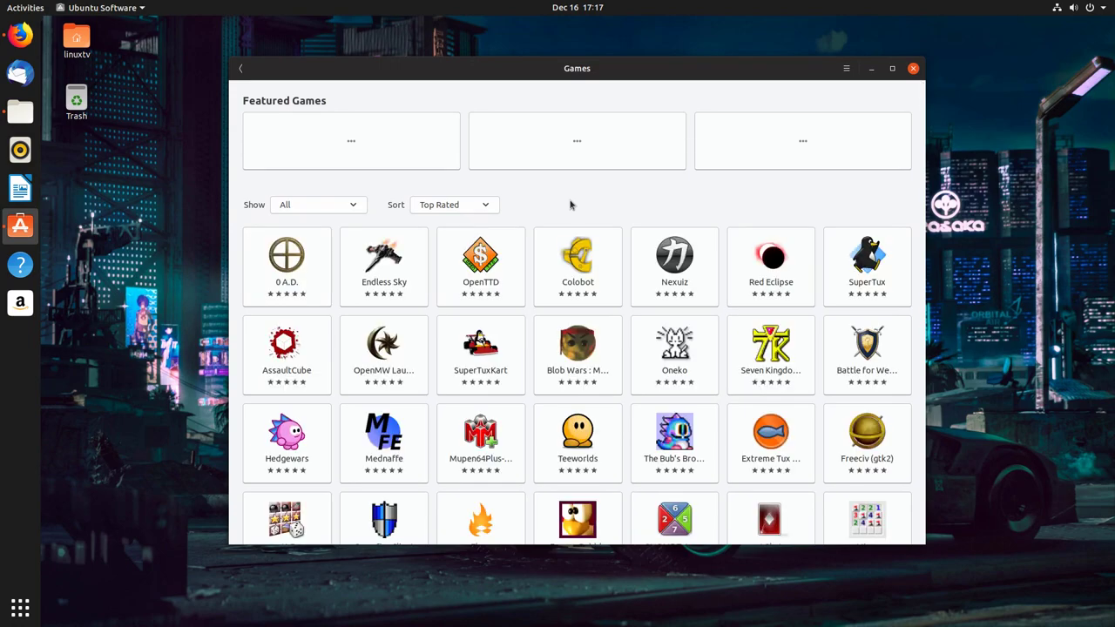
- Switch back and forth between the first and second workspaces in the Activities overview to compare their open windows
click(16, 12)
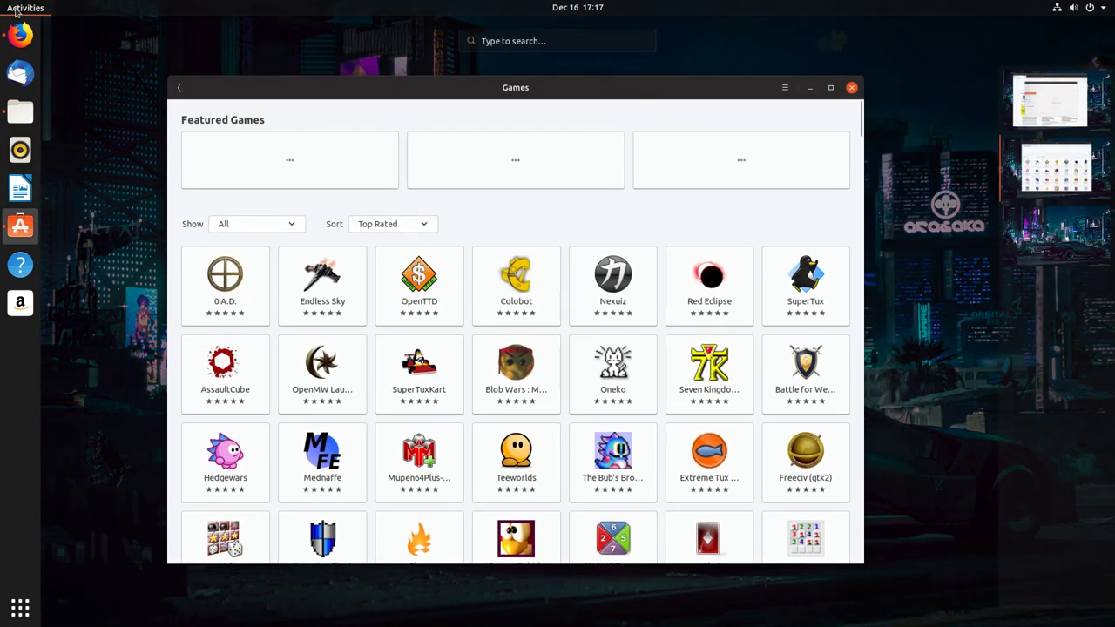
click(1067, 99)
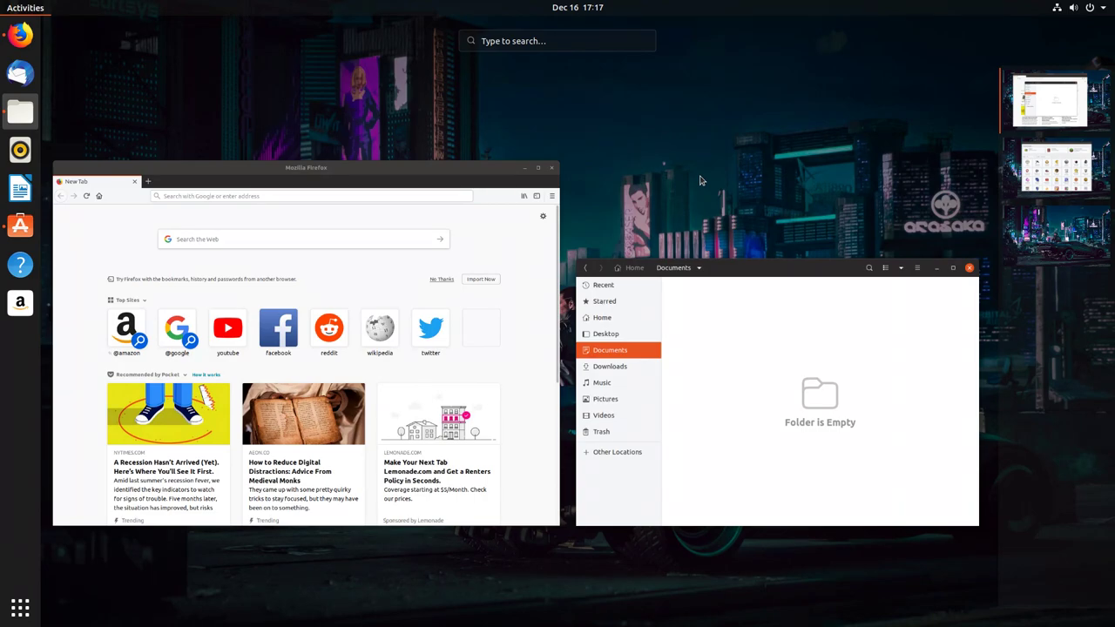
scroll(699, 180, down, 1)
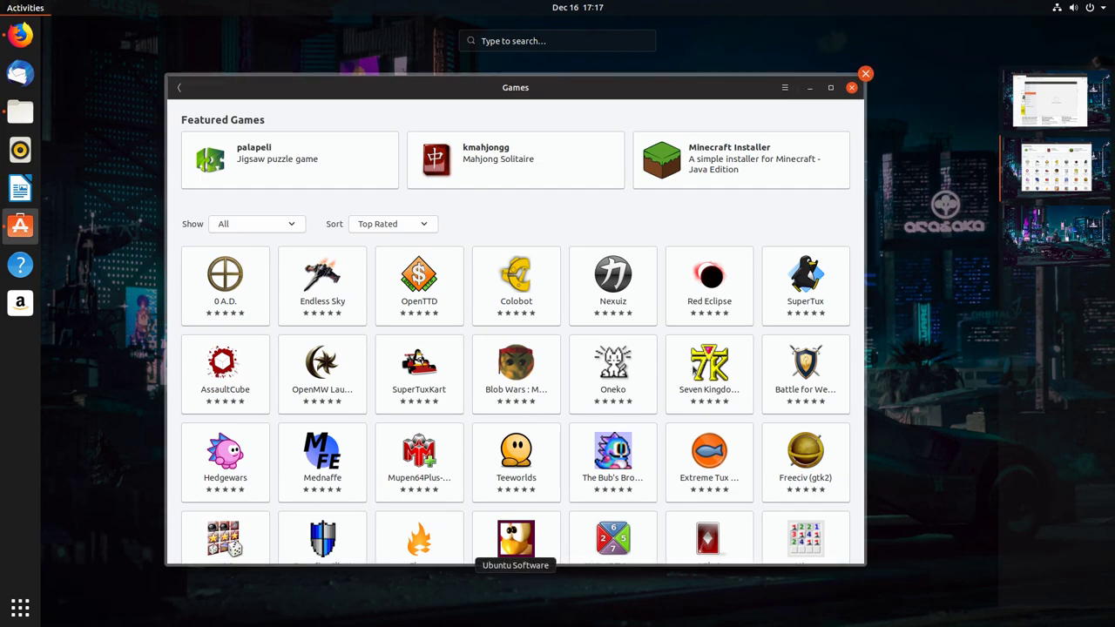
scroll(1065, 309, up, 1)
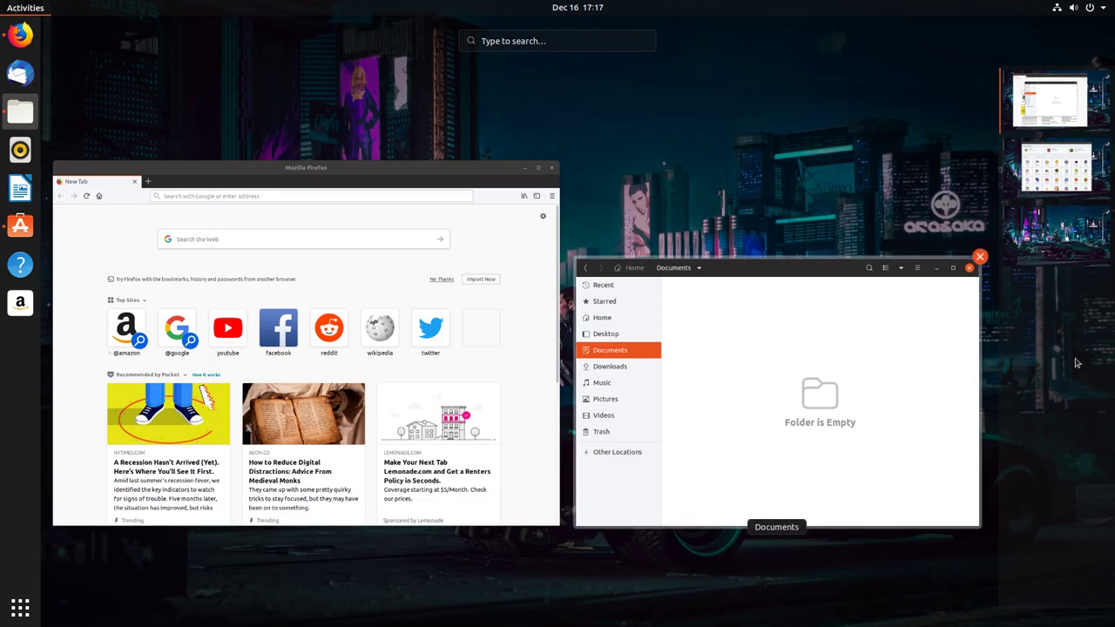
scroll(1062, 340, down, 1)
scroll(1071, 211, up, 1)
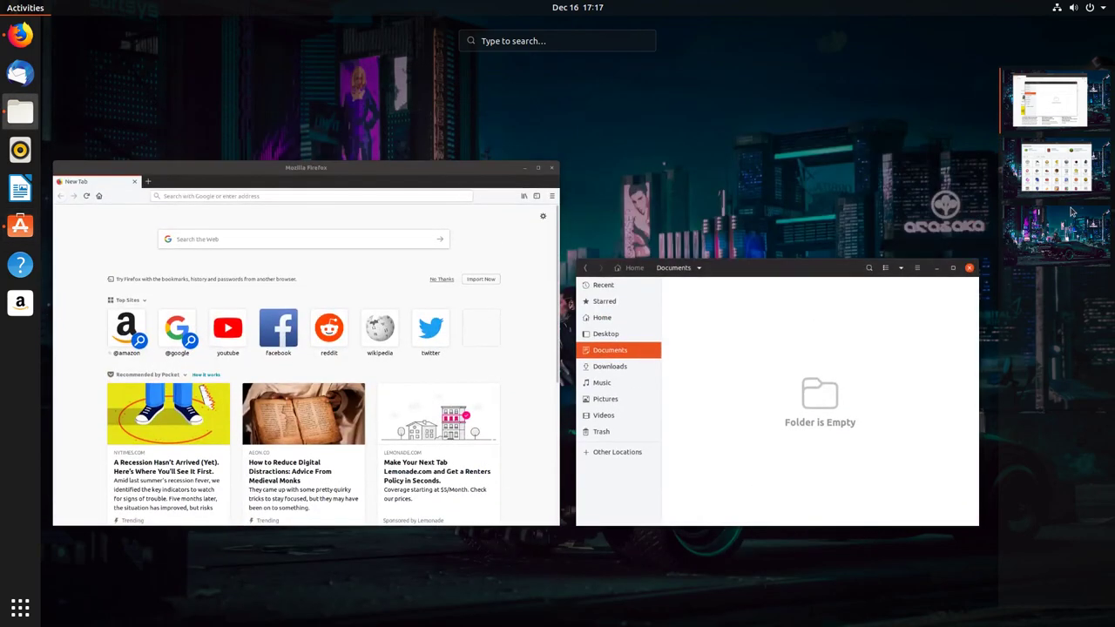
scroll(1071, 212, down, 1)
scroll(697, 190, up, 1)
scroll(697, 190, down, 1)
scroll(695, 191, up, 1)
scroll(698, 192, down, 1)
scroll(972, 152, up, 1)
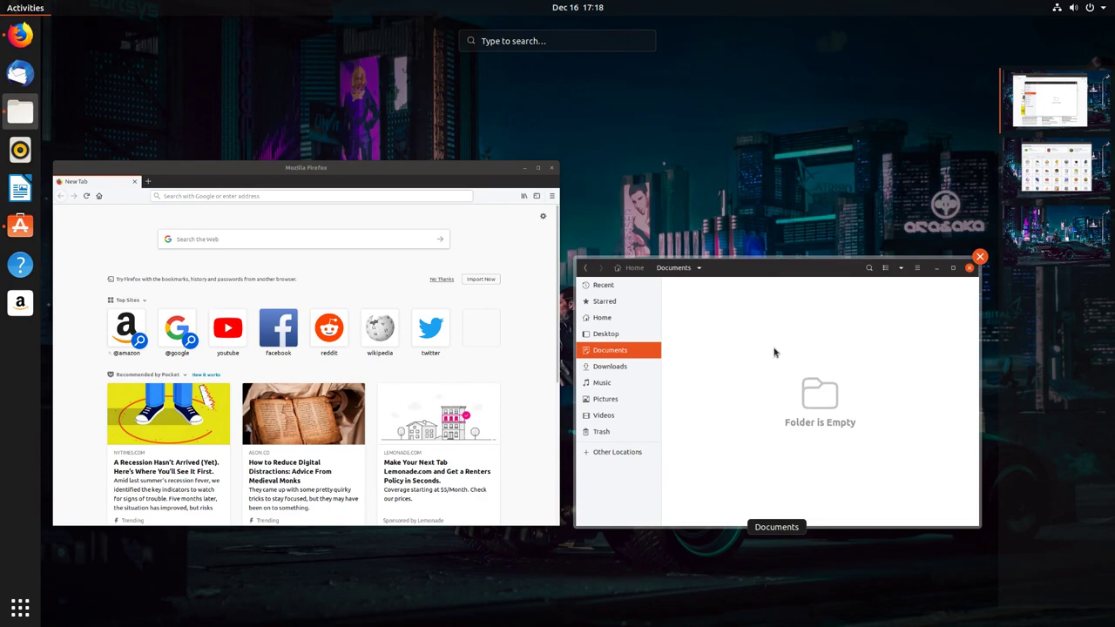
- Move the Files window from the first workspace to the second and switch to the second workspace
drag(774, 352, 1052, 163)
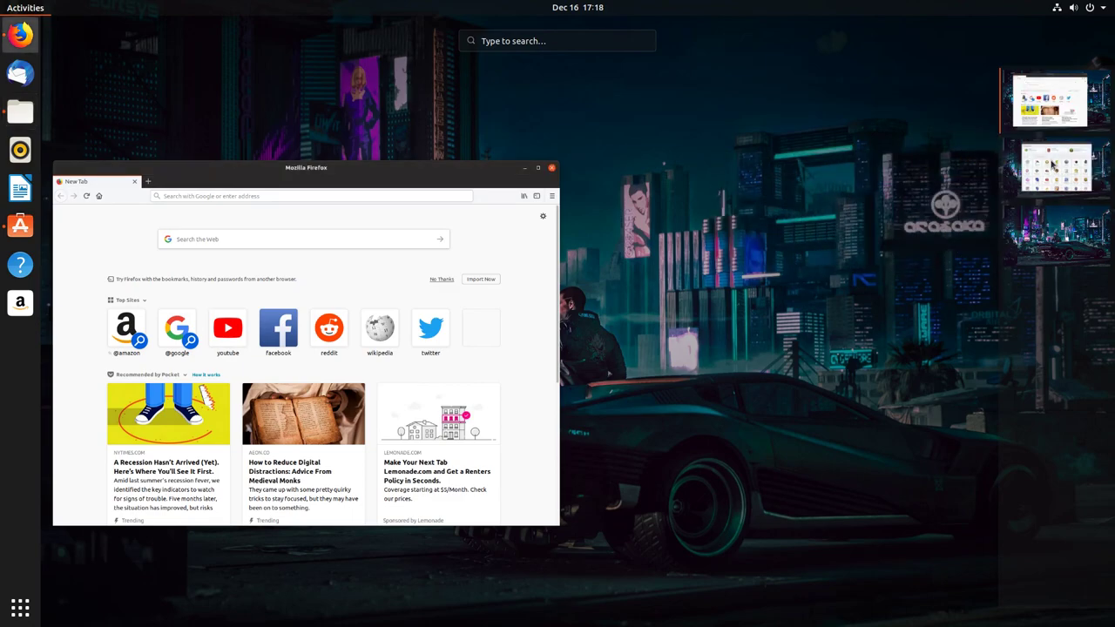
key(Escape)
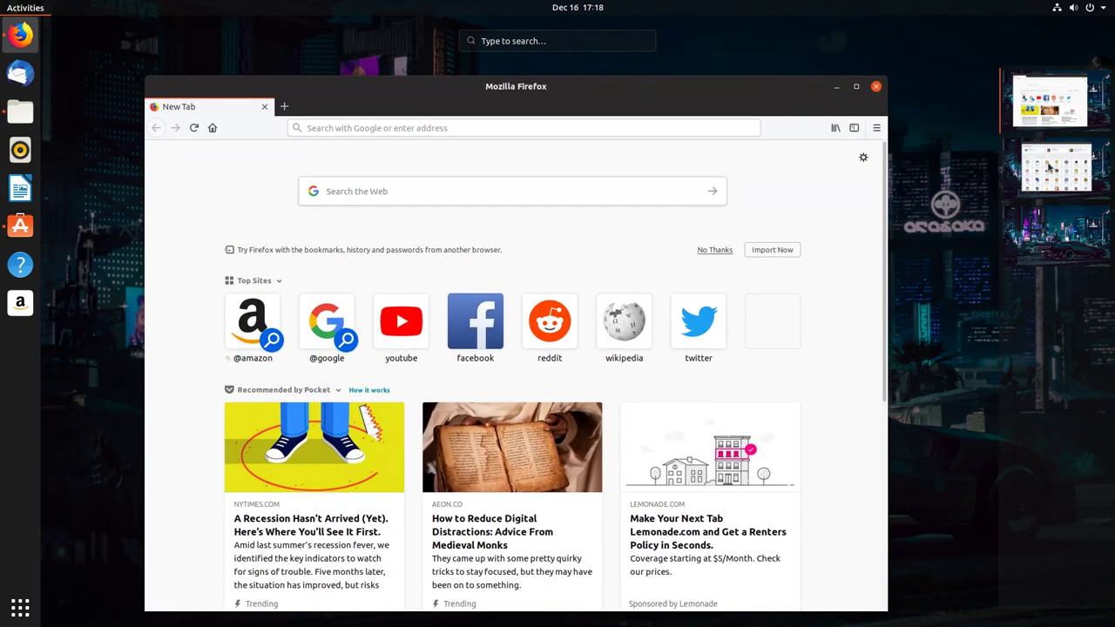
click(1050, 165)
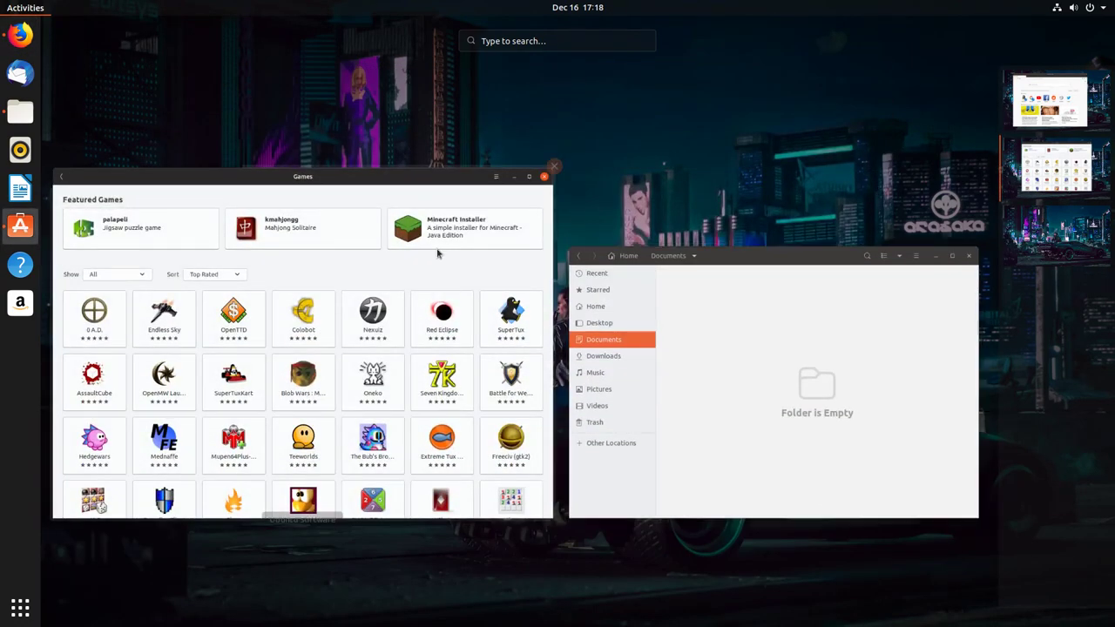
- Move the Ubuntu Software window between the workspaces through their thumbnails, trying the first, second and third, and leave it on the first
drag(361, 262, 1043, 106)
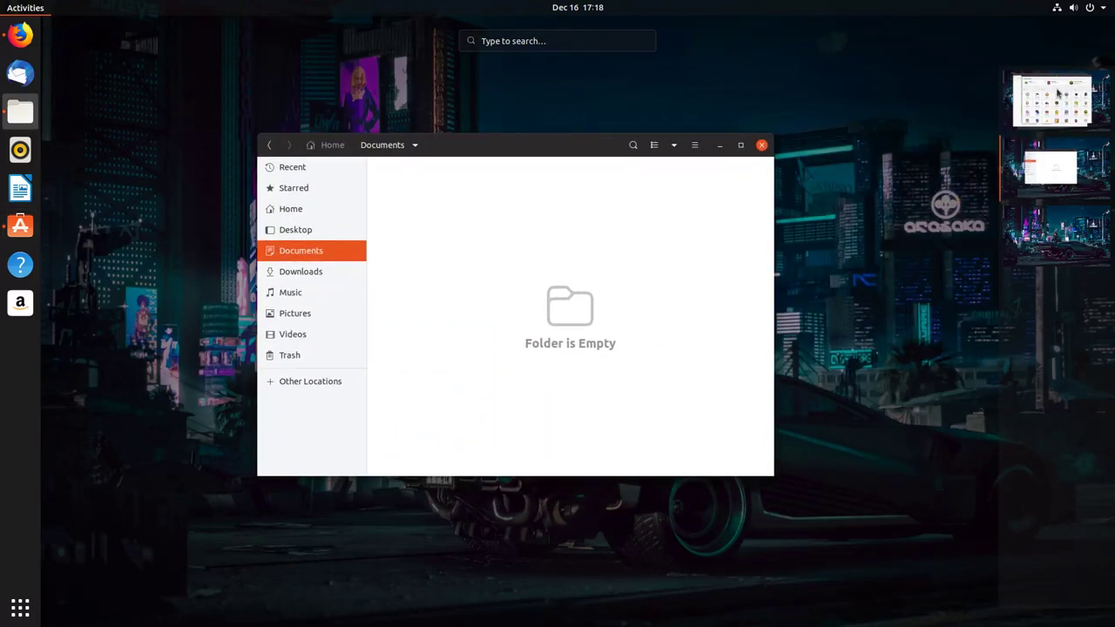
drag(1049, 101, 1058, 172)
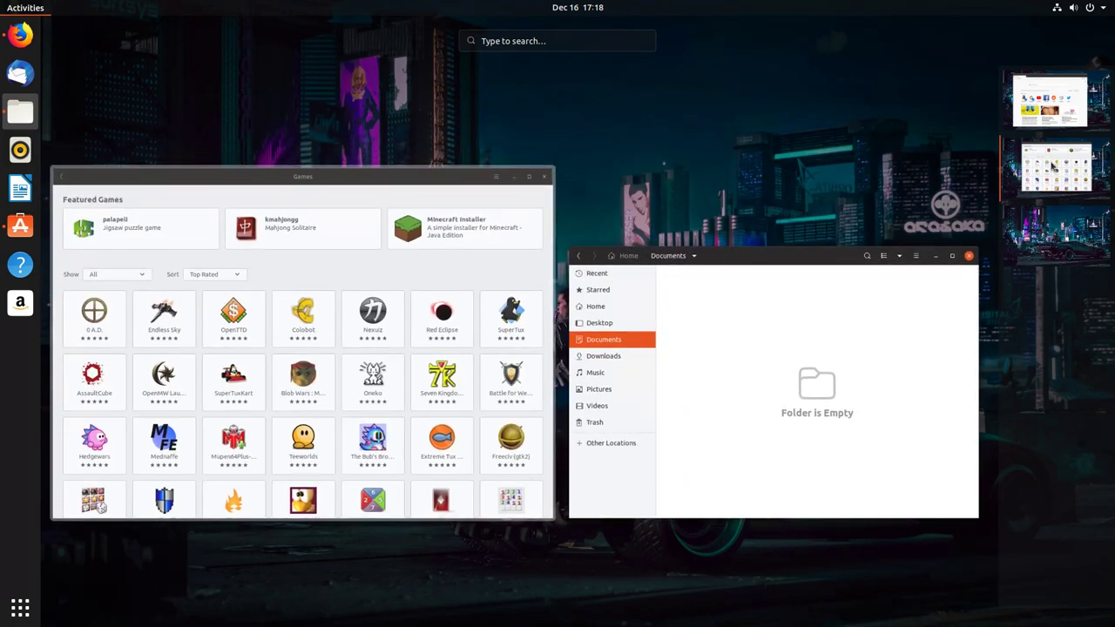
drag(1054, 167, 1052, 248)
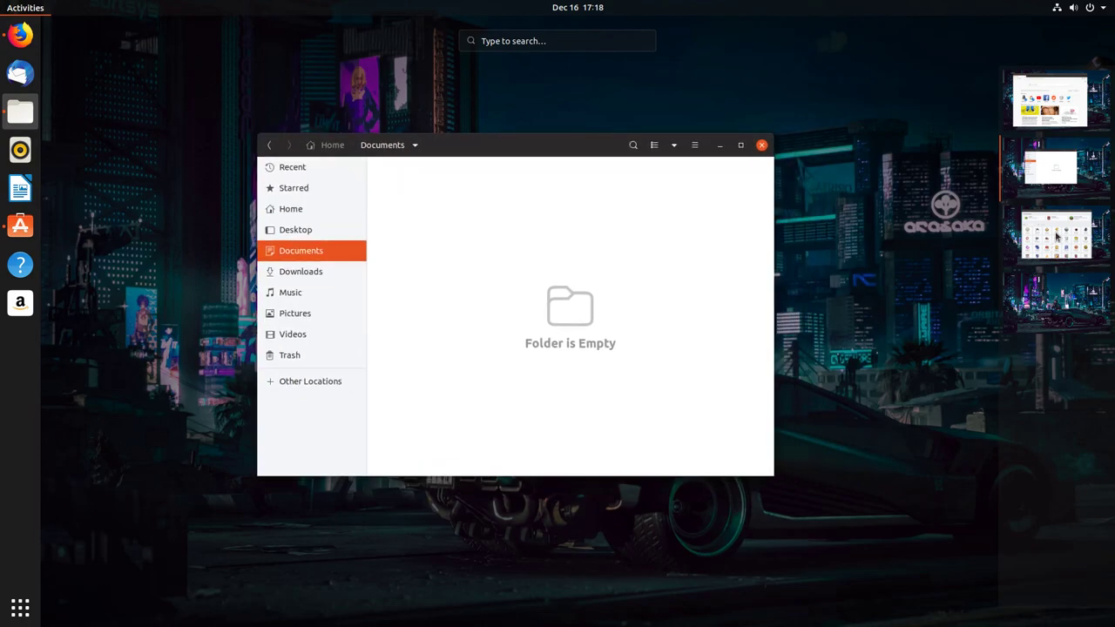
drag(1057, 233, 1060, 214)
drag(1061, 228, 1053, 100)
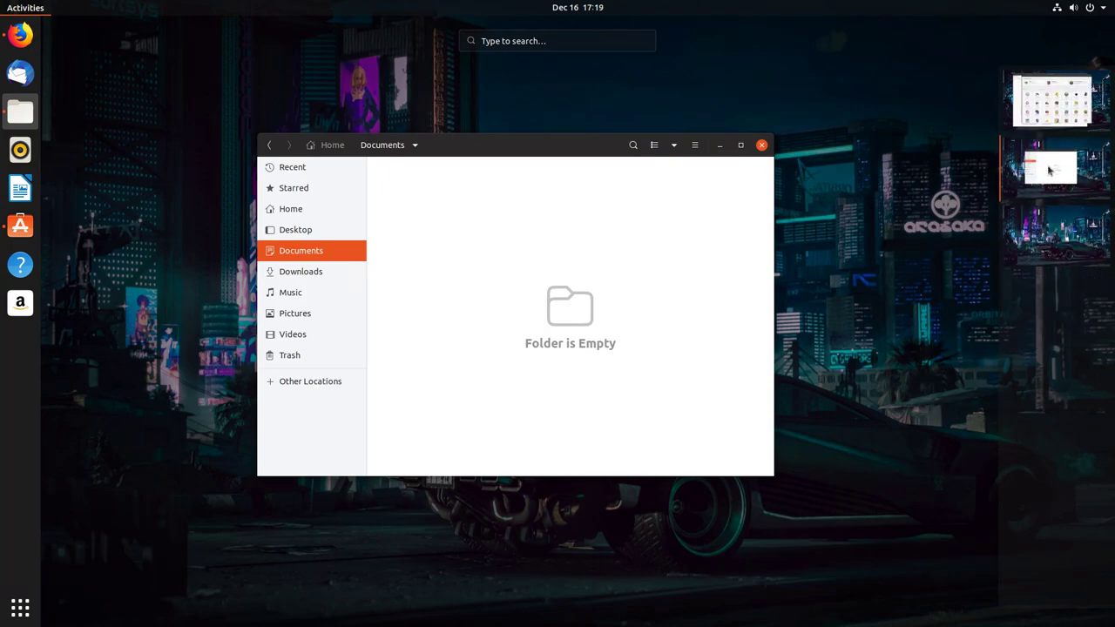
- Move the Files window from the second workspace to the first and return to the desktop
scroll(1041, 174, up, 1)
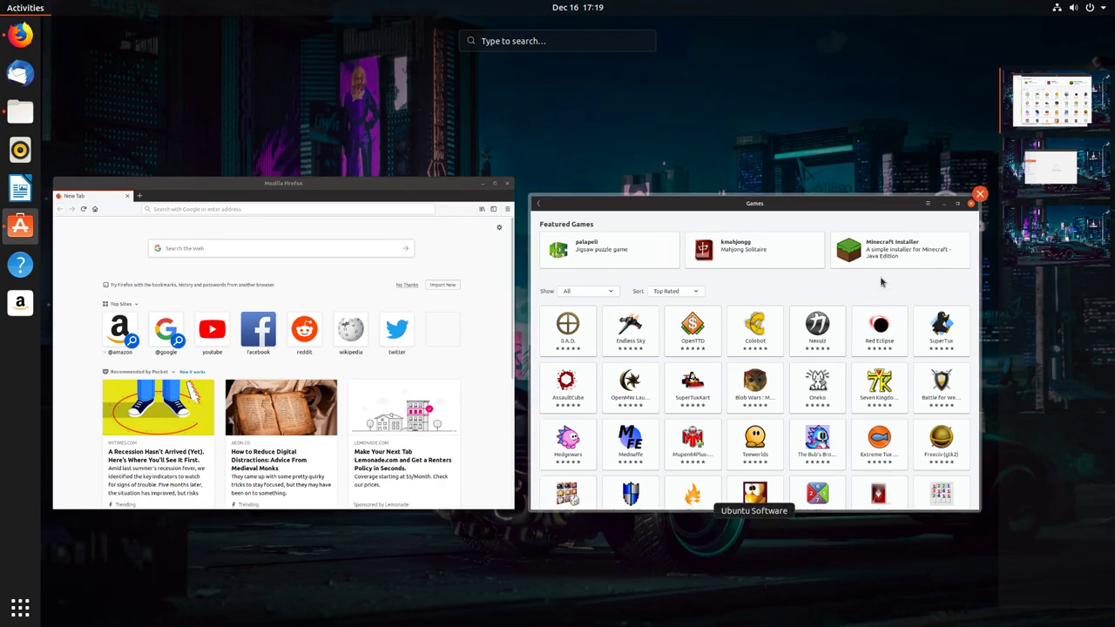
scroll(880, 281, down, 1)
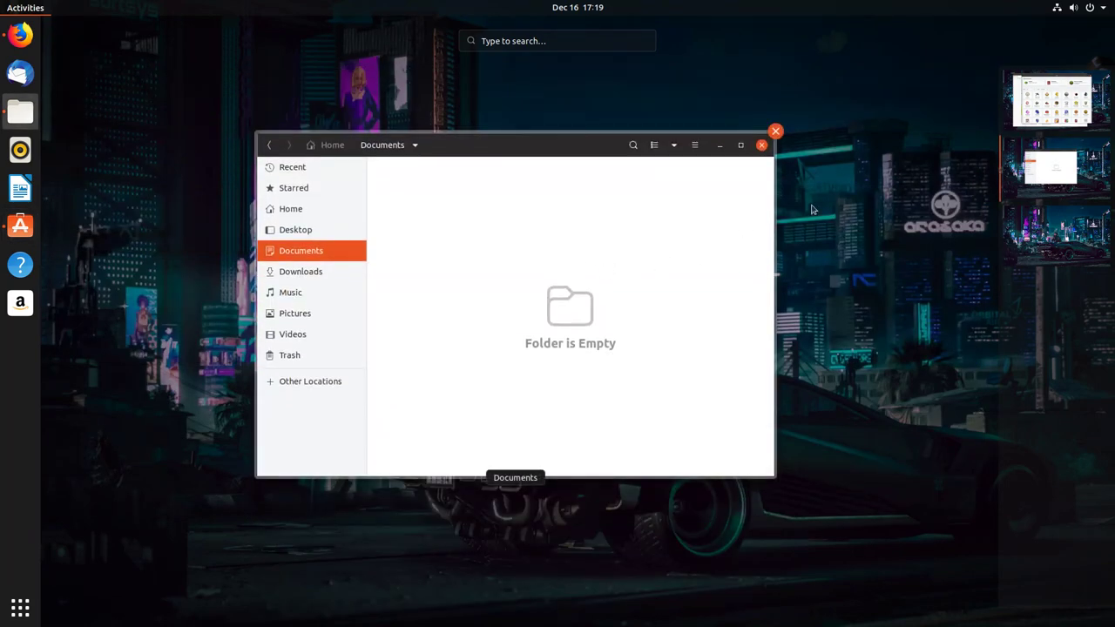
drag(1041, 167, 1035, 91)
click(1035, 91)
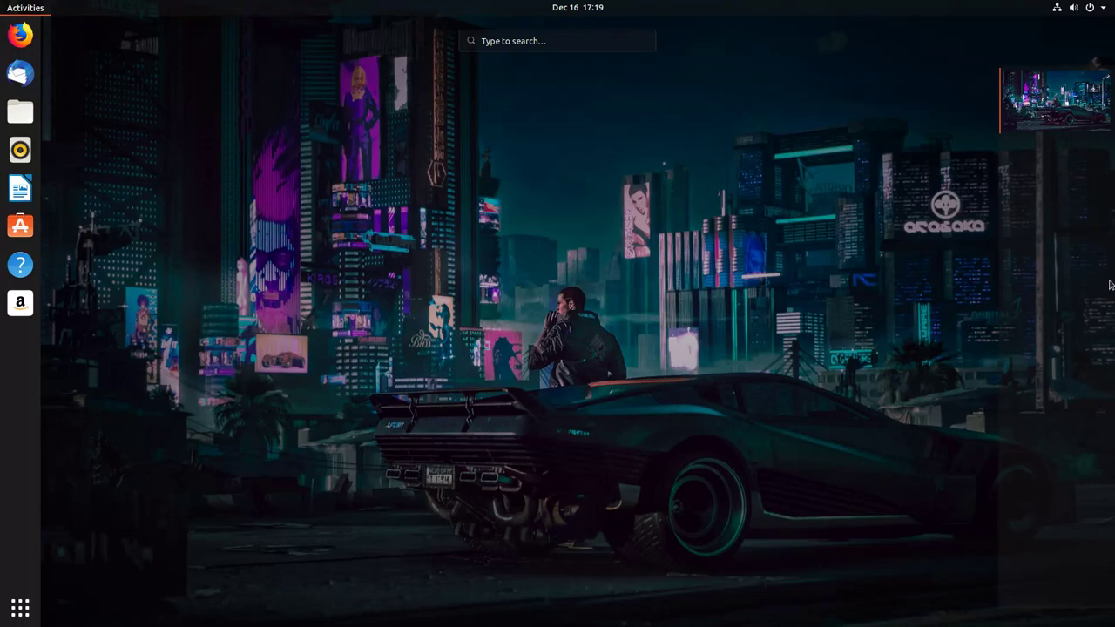
click(887, 301)
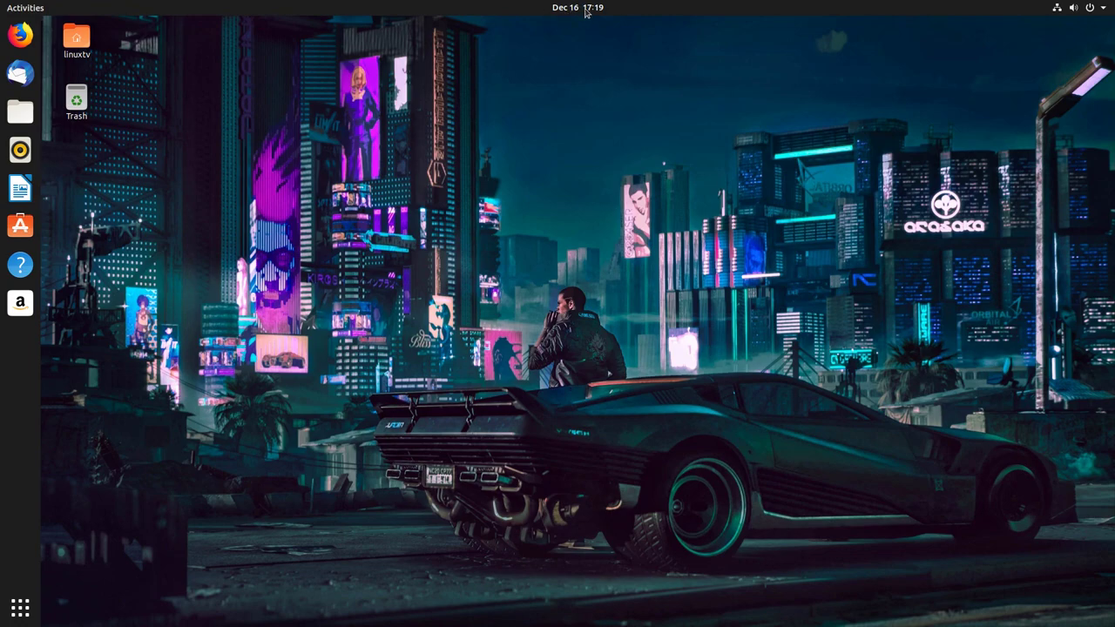
- View the calendar and notification area belonging to the clock, and close it again
click(586, 12)
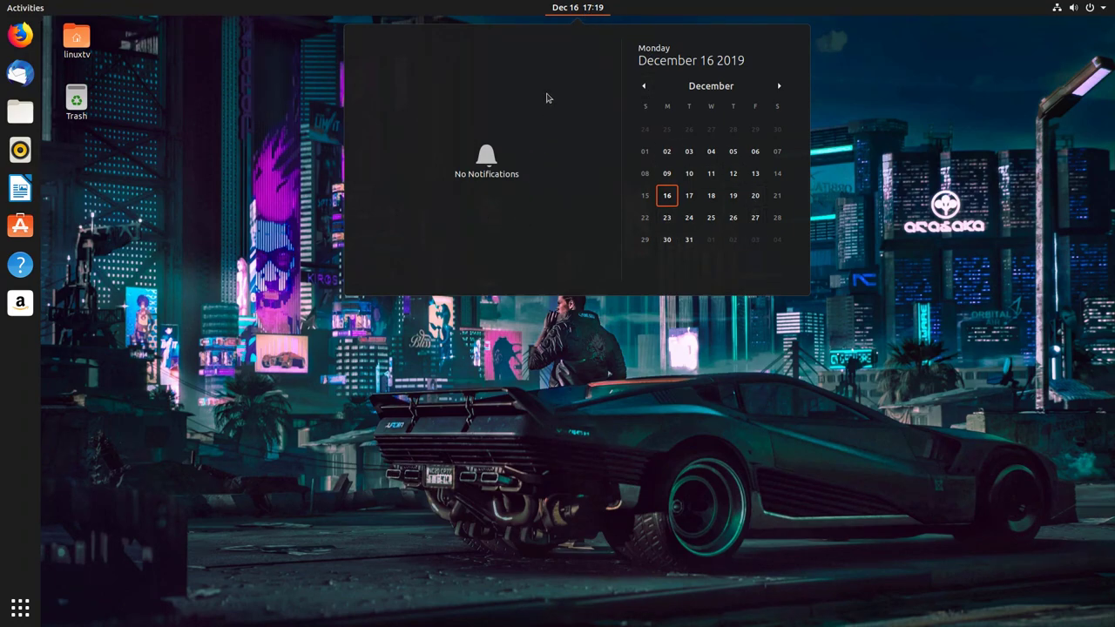
click(585, 11)
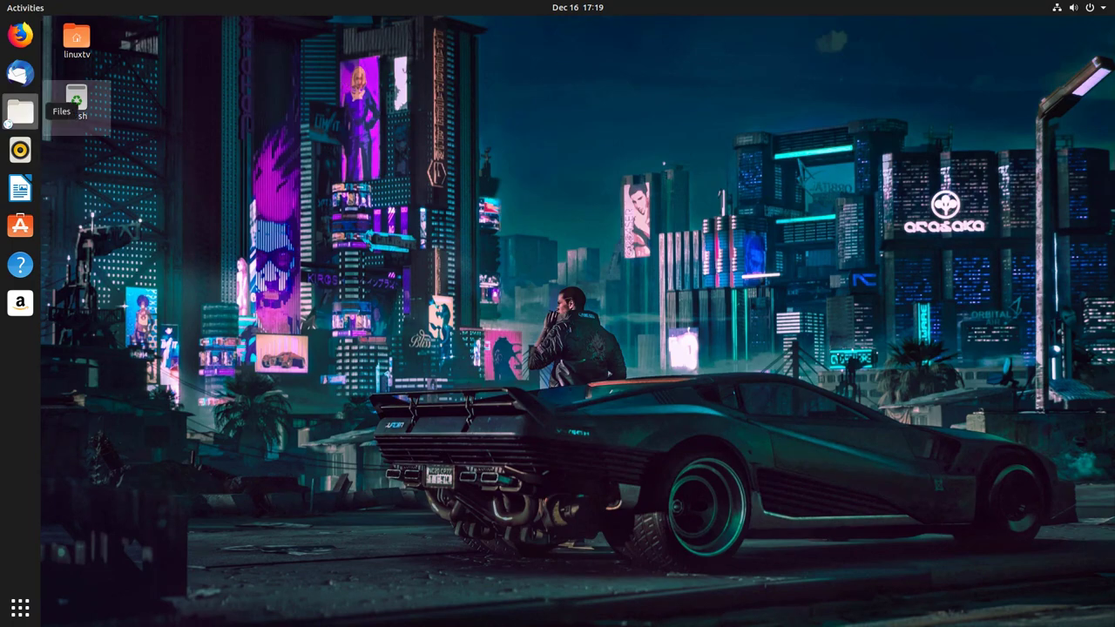
- Install SuperTux from the Games category of Ubuntu Software, authenticating with the account password
click(20, 111)
click(20, 226)
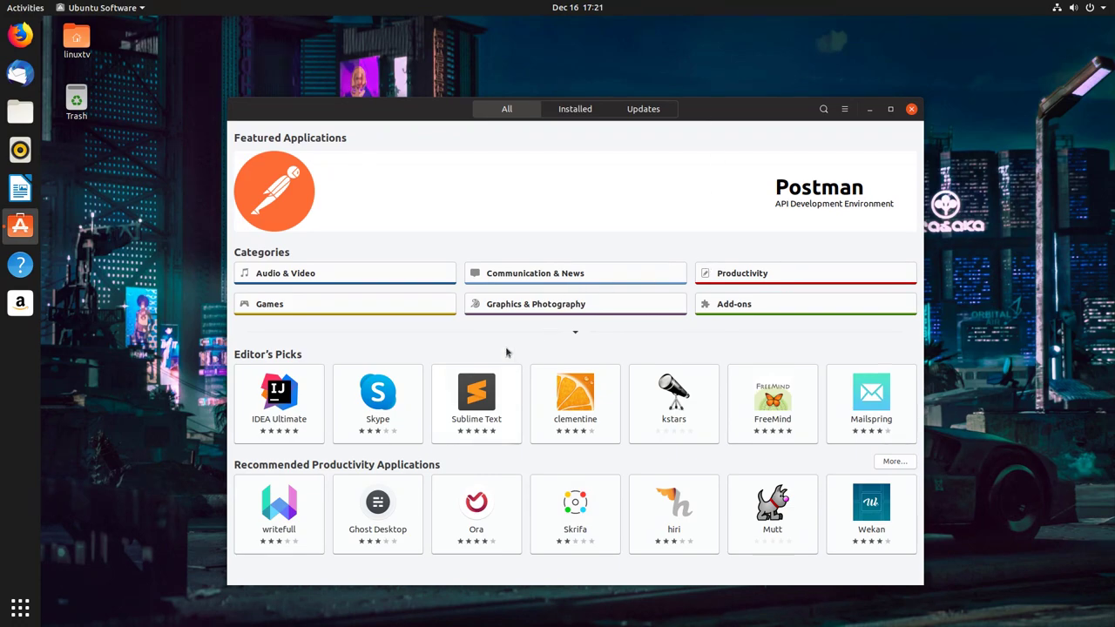
click(399, 297)
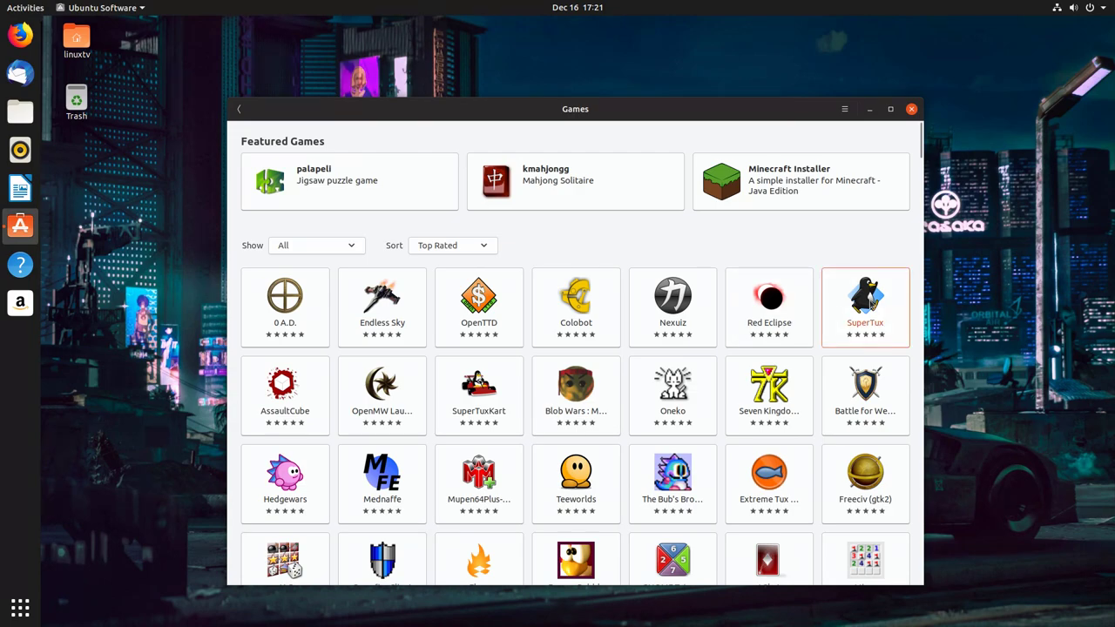
click(871, 302)
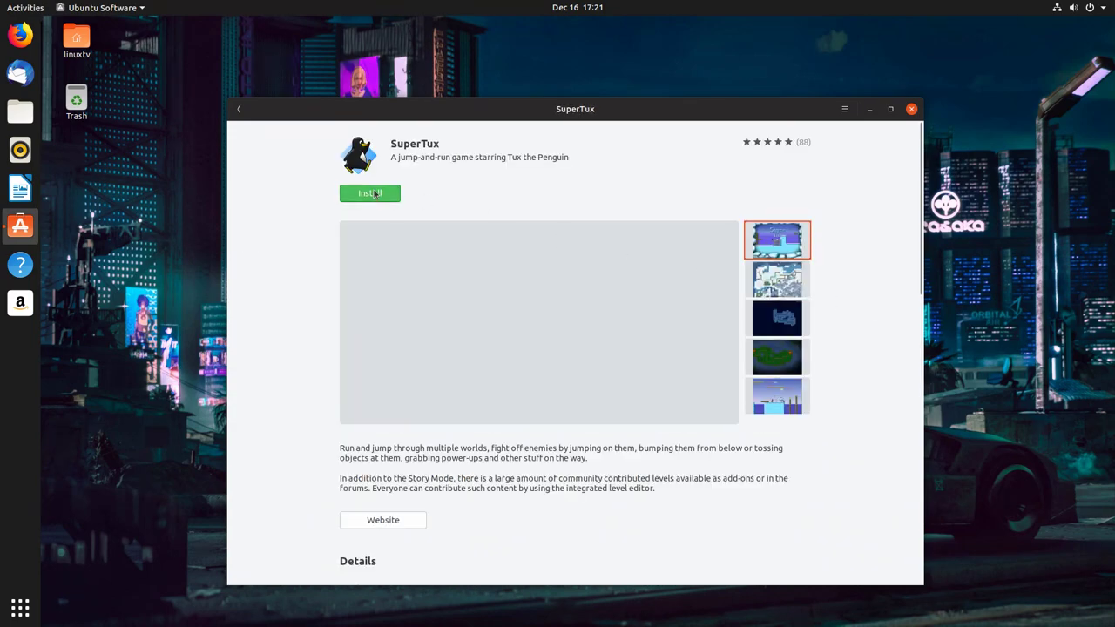
click(372, 194)
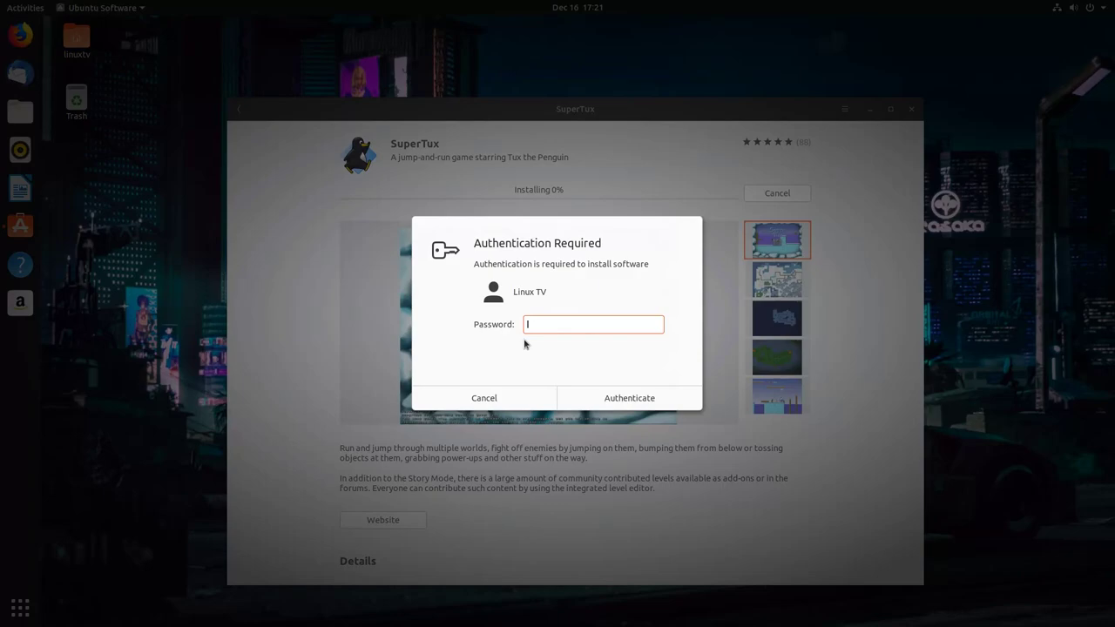
text(******)
key(Return)
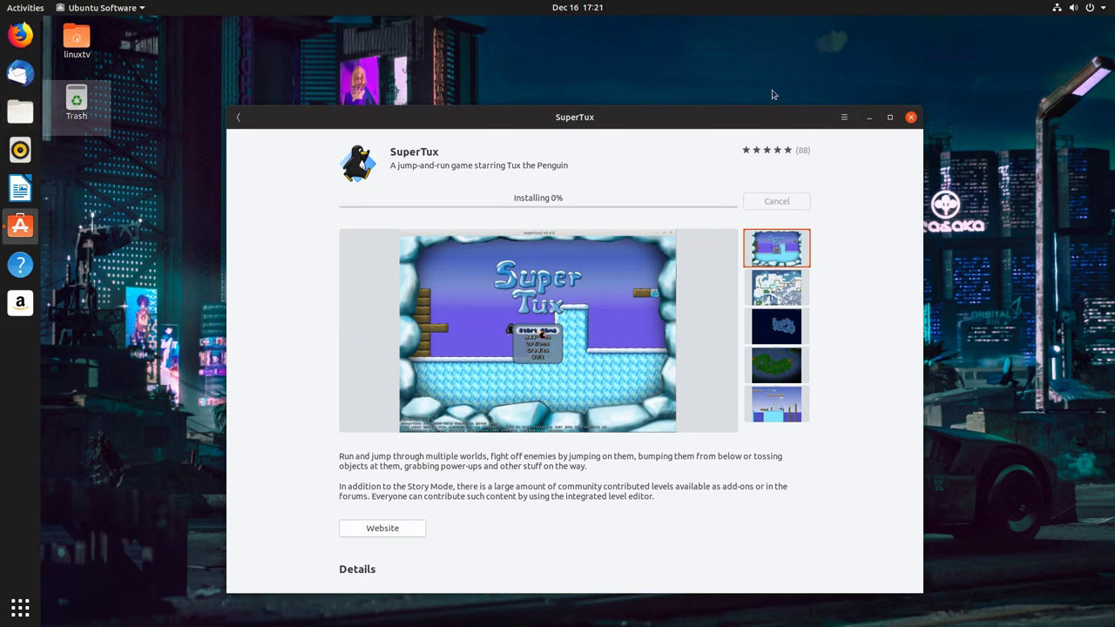
- Switch to the empty second workspace, open Files there and move its window toward the middle of the screen
mouse_move(2, 7)
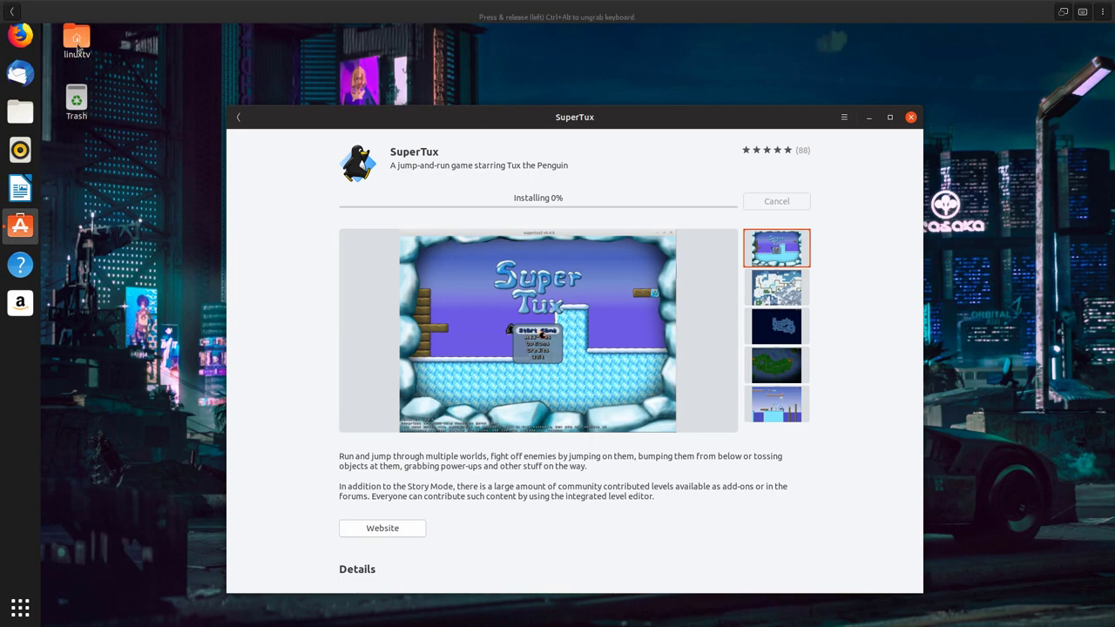
click(25, 7)
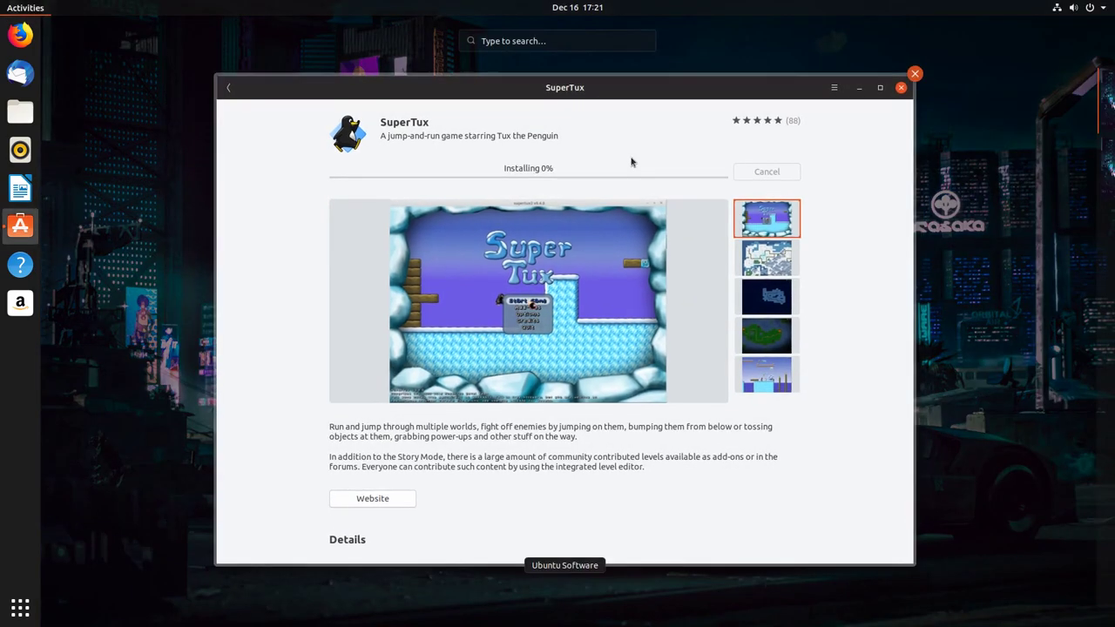
click(865, 74)
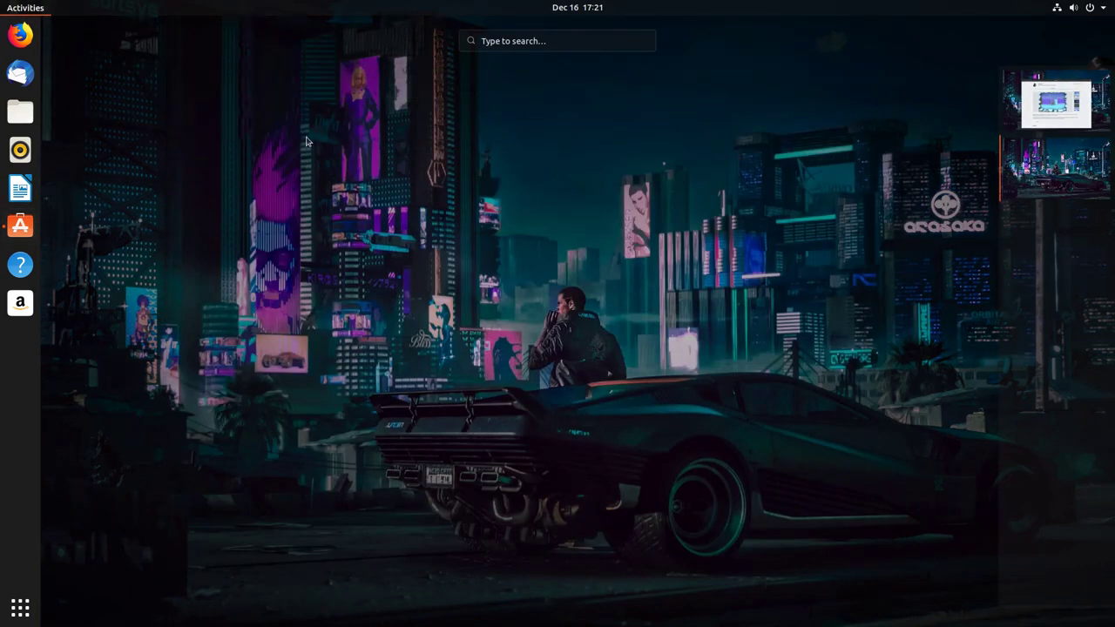
key(Escape)
click(11, 107)
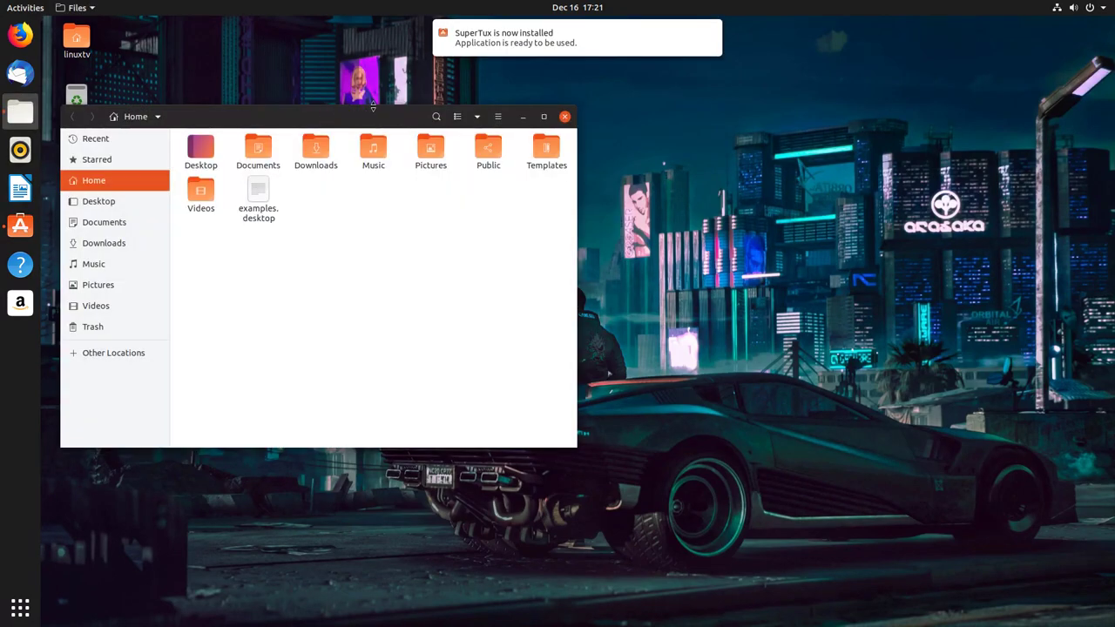
drag(371, 113, 599, 148)
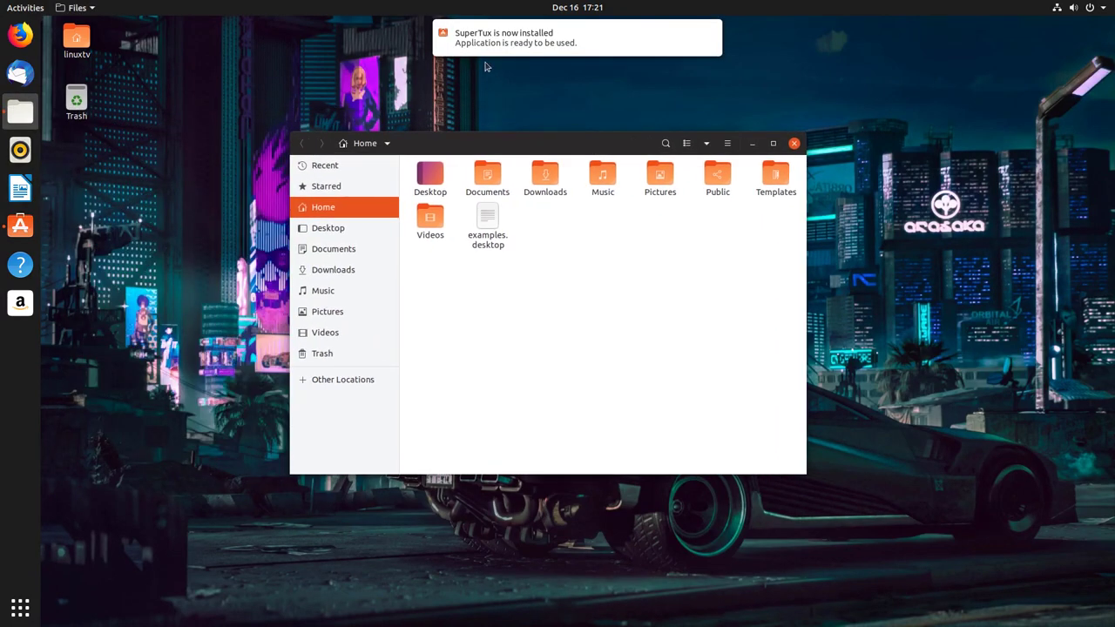
mouse_move(481, 47)
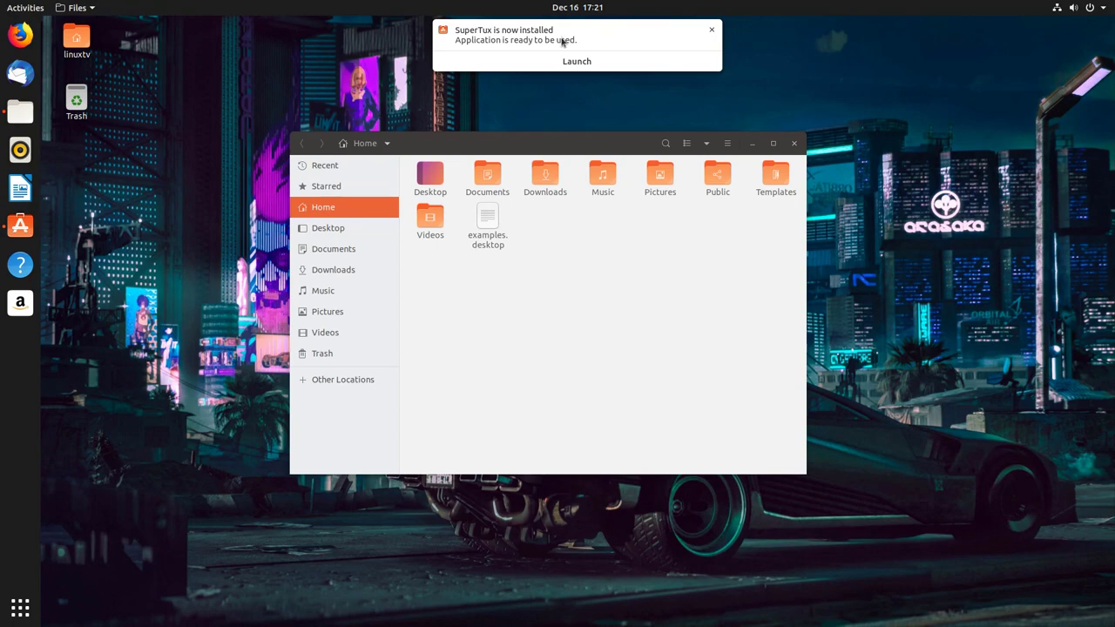
- Open the SuperTux page from its installation notification, shift the Ubuntu Software window slightly, and close the window
click(508, 41)
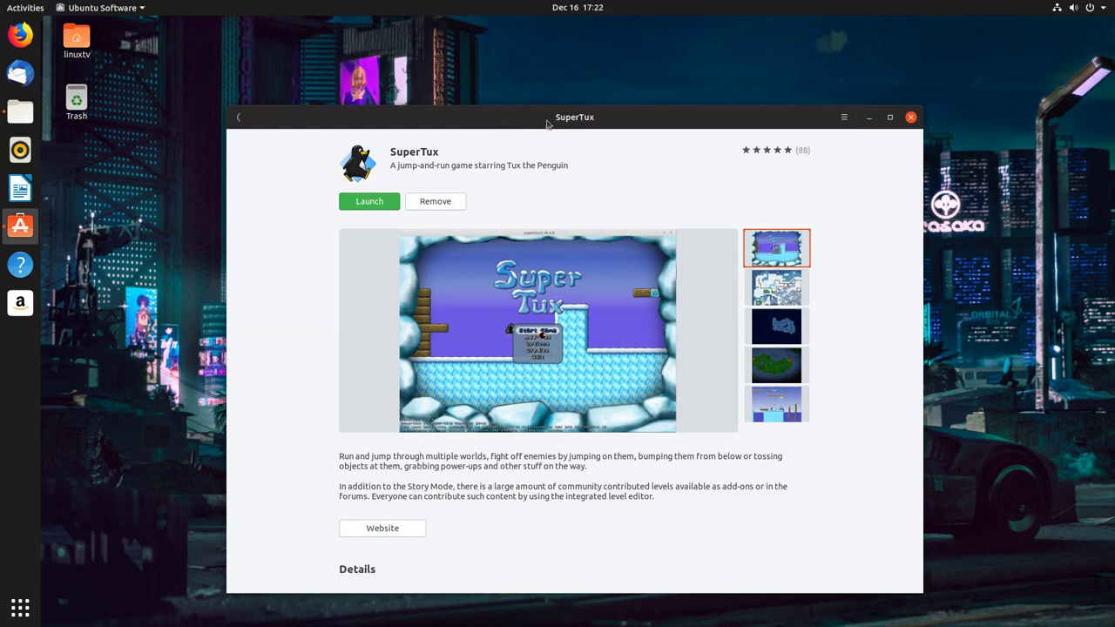
mouse_move(621, 125)
mouse_down()
mouse_move(624, 92)
mouse_move(634, 132)
mouse_up()
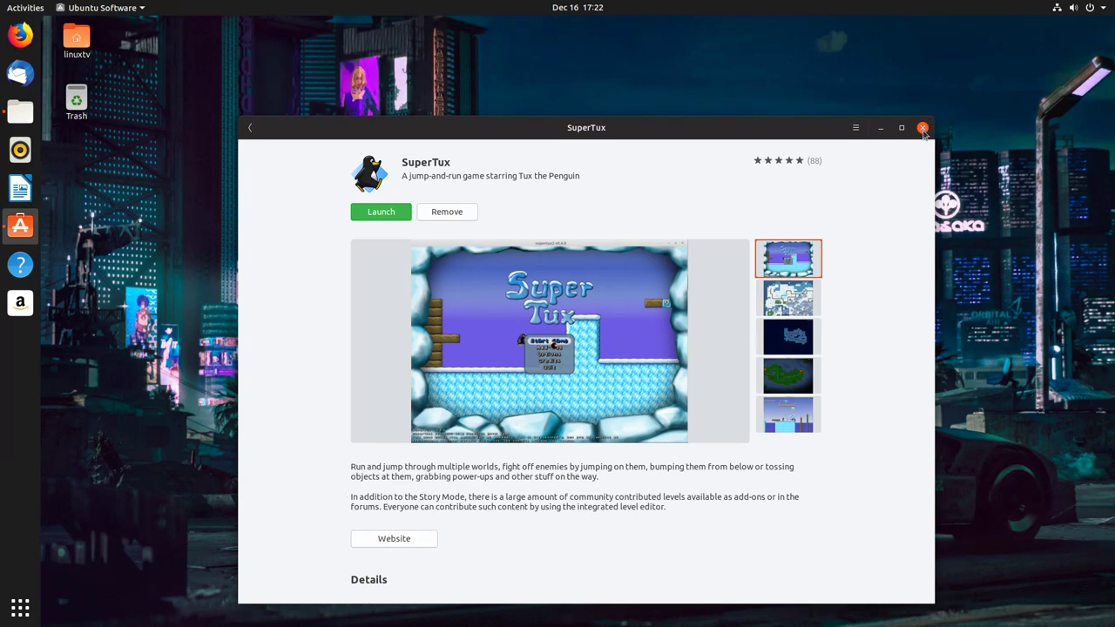
click(922, 128)
- Check the notification list and calendar under the clock again, and close them
click(580, 11)
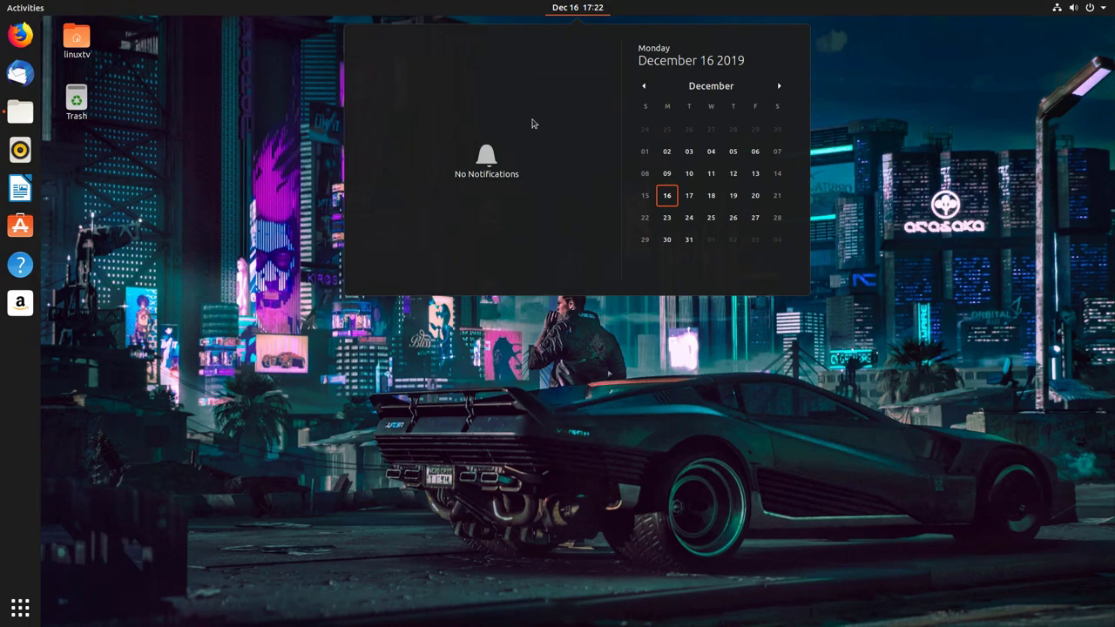
click(577, 11)
click(577, 11)
click(575, 11)
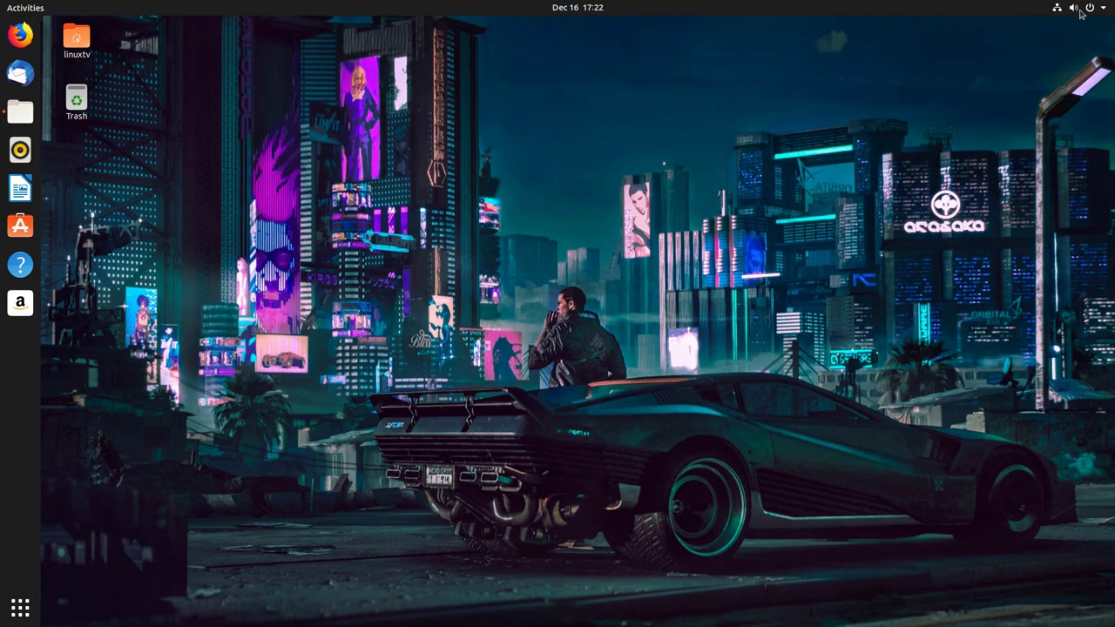
- Lower the sound volume to about 40% and look through the wired connection and user account options in the system menu
click(1082, 13)
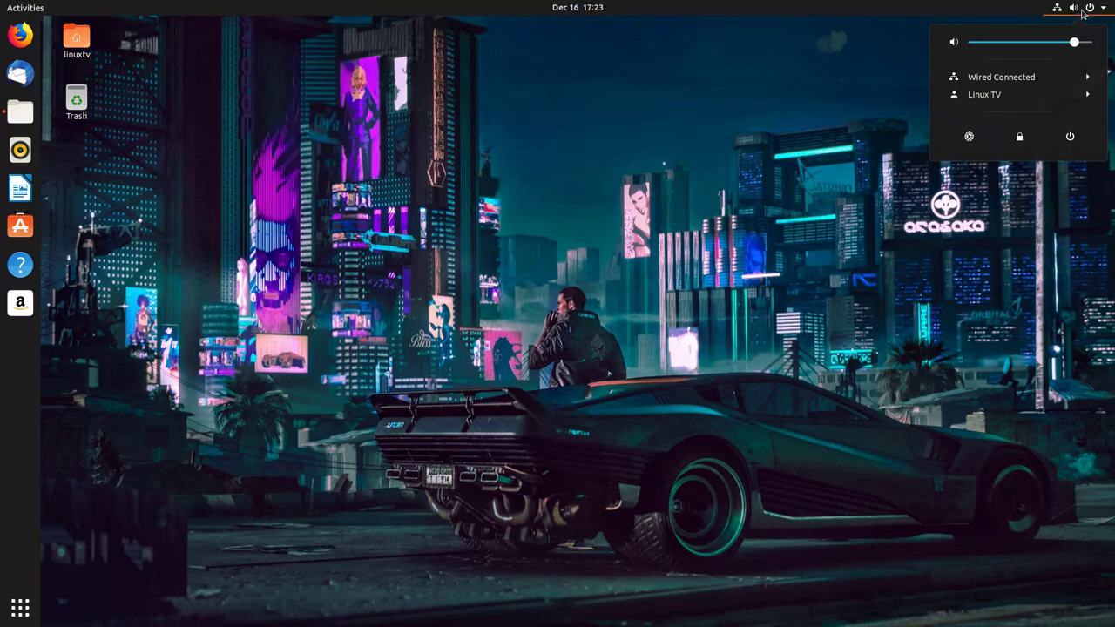
drag(1073, 42, 1016, 42)
click(1030, 80)
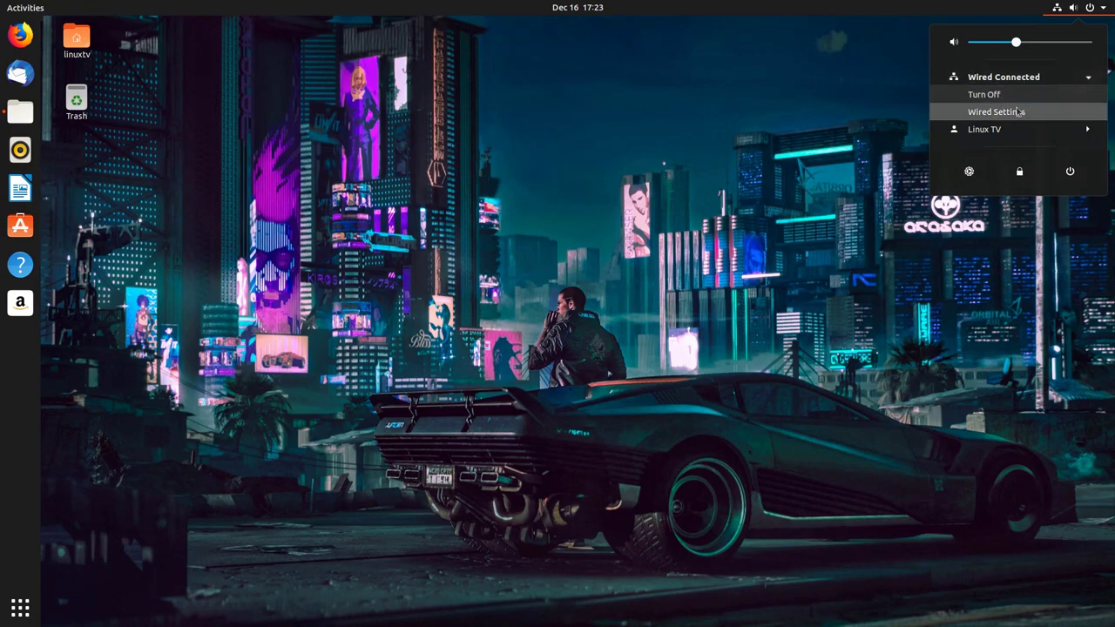
click(1008, 81)
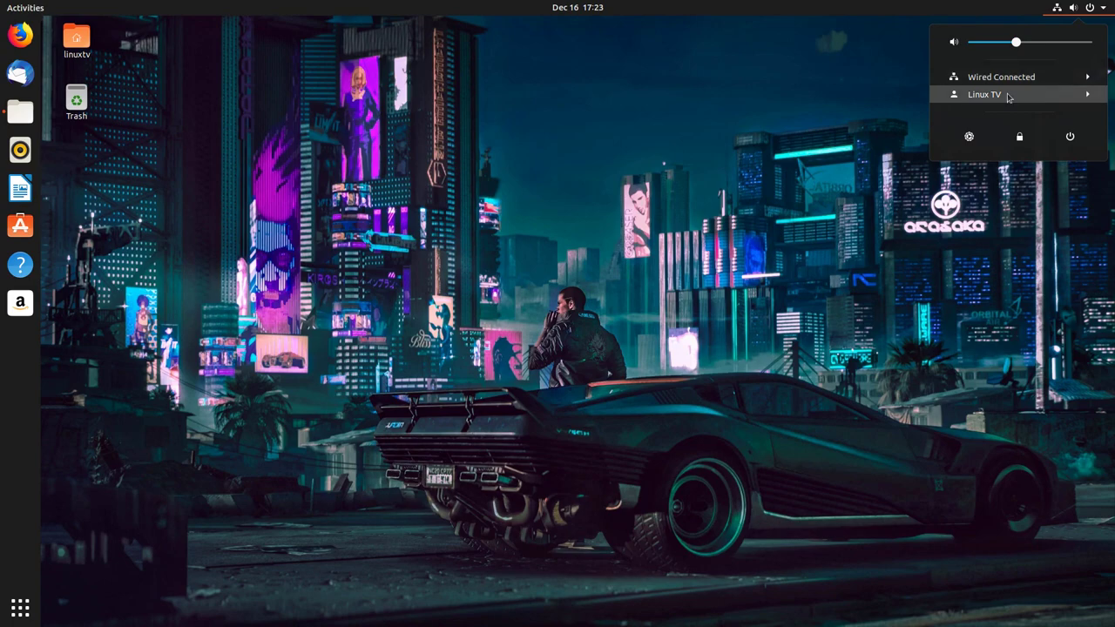
click(1034, 100)
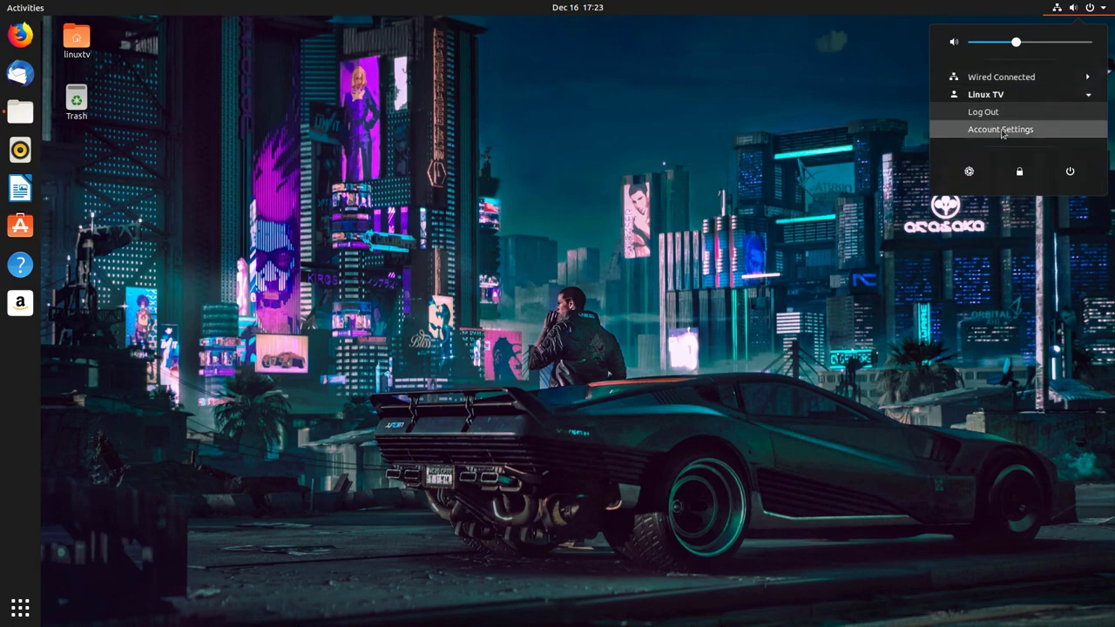
click(1019, 96)
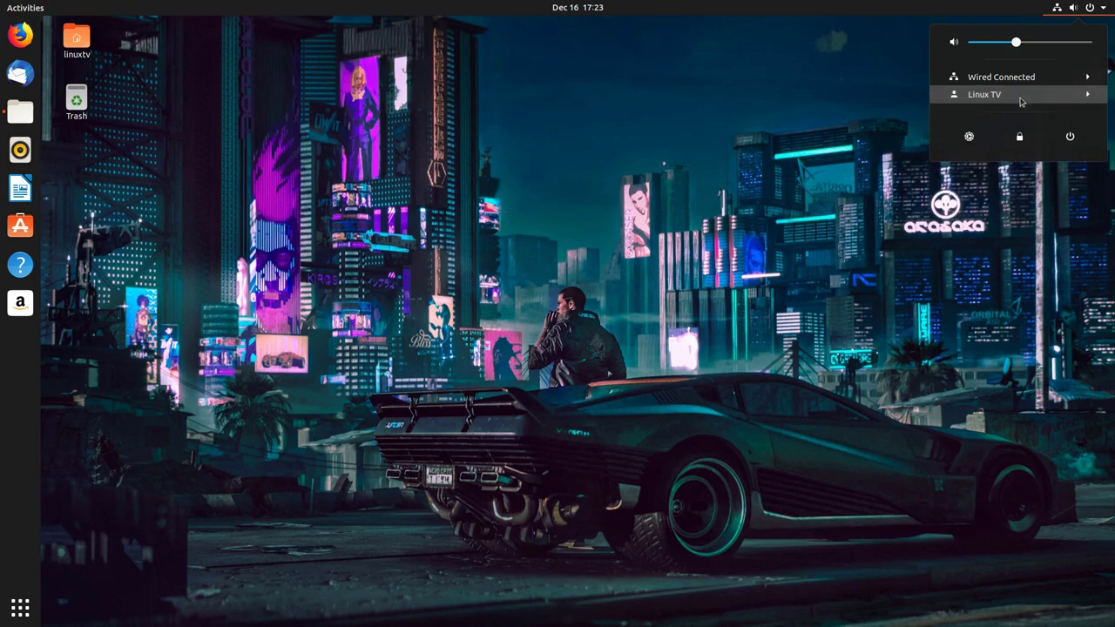
- Open the system Settings and close them again, and bring up the Power Off dialog and cancel it
click(968, 137)
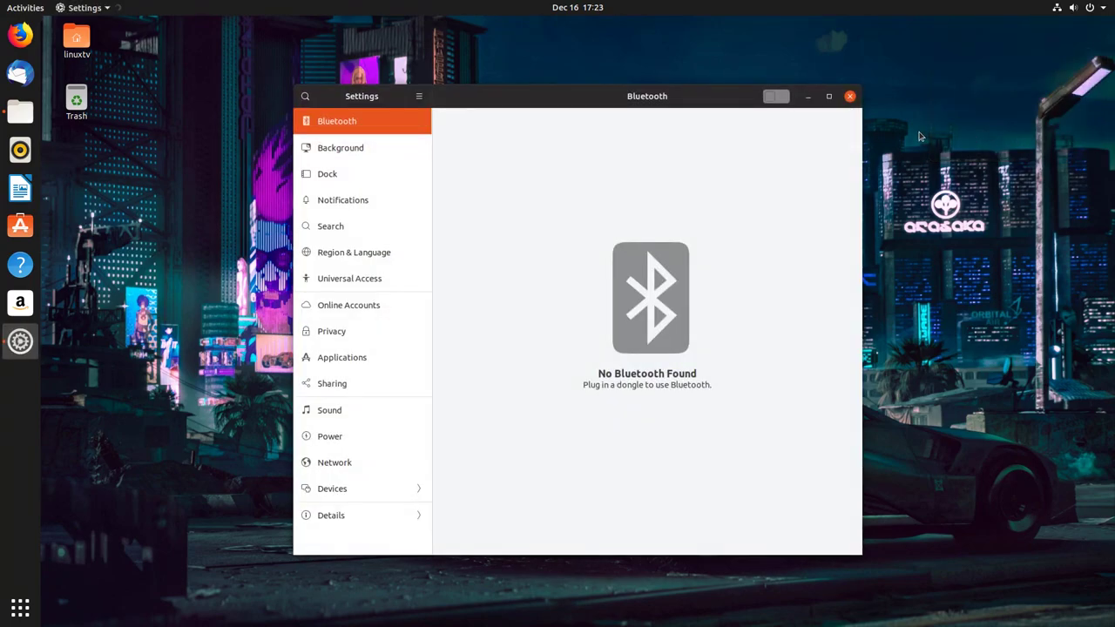
click(850, 97)
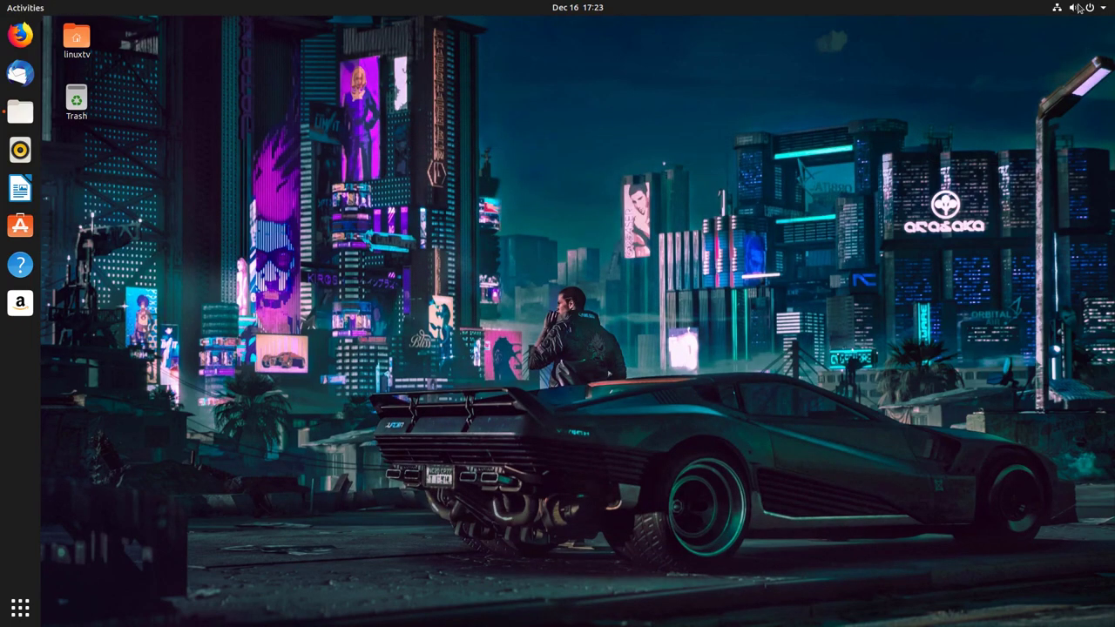
click(1080, 7)
click(1071, 138)
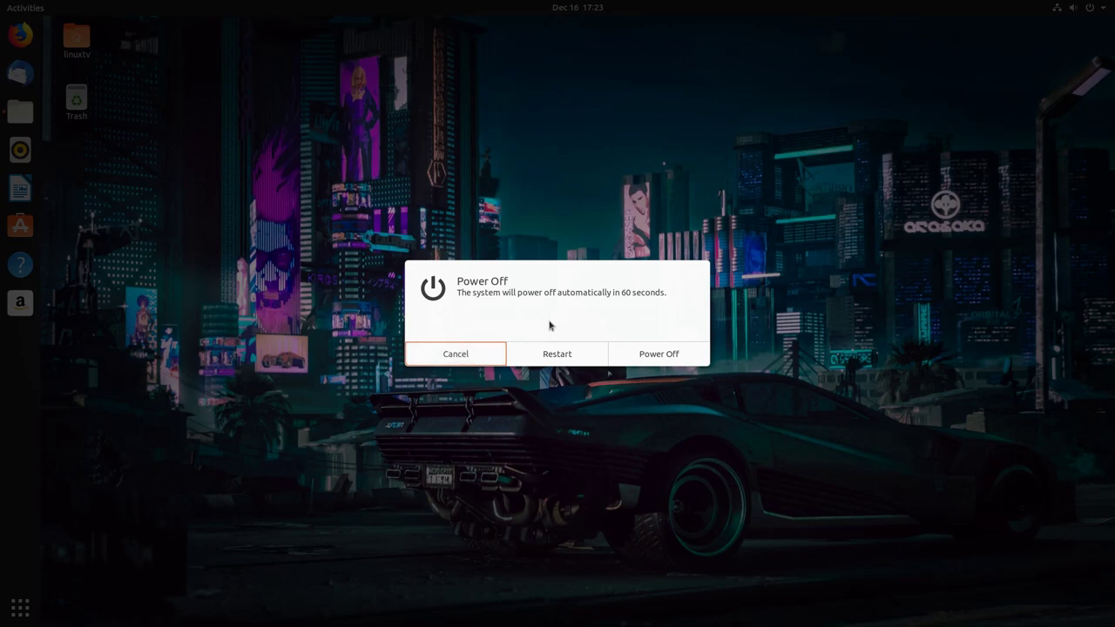
click(469, 356)
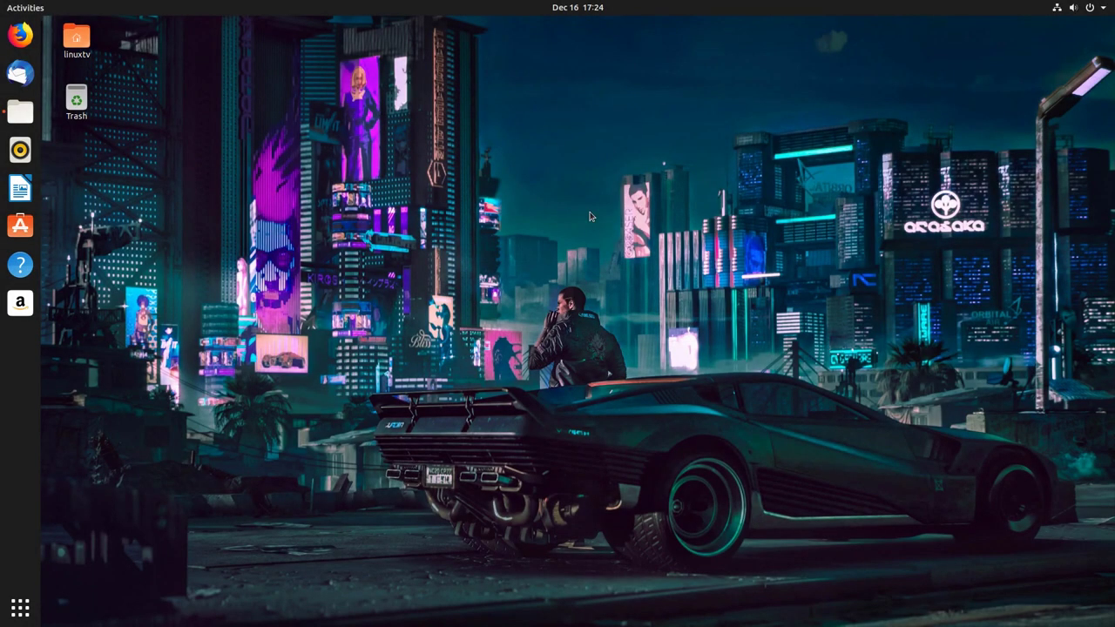